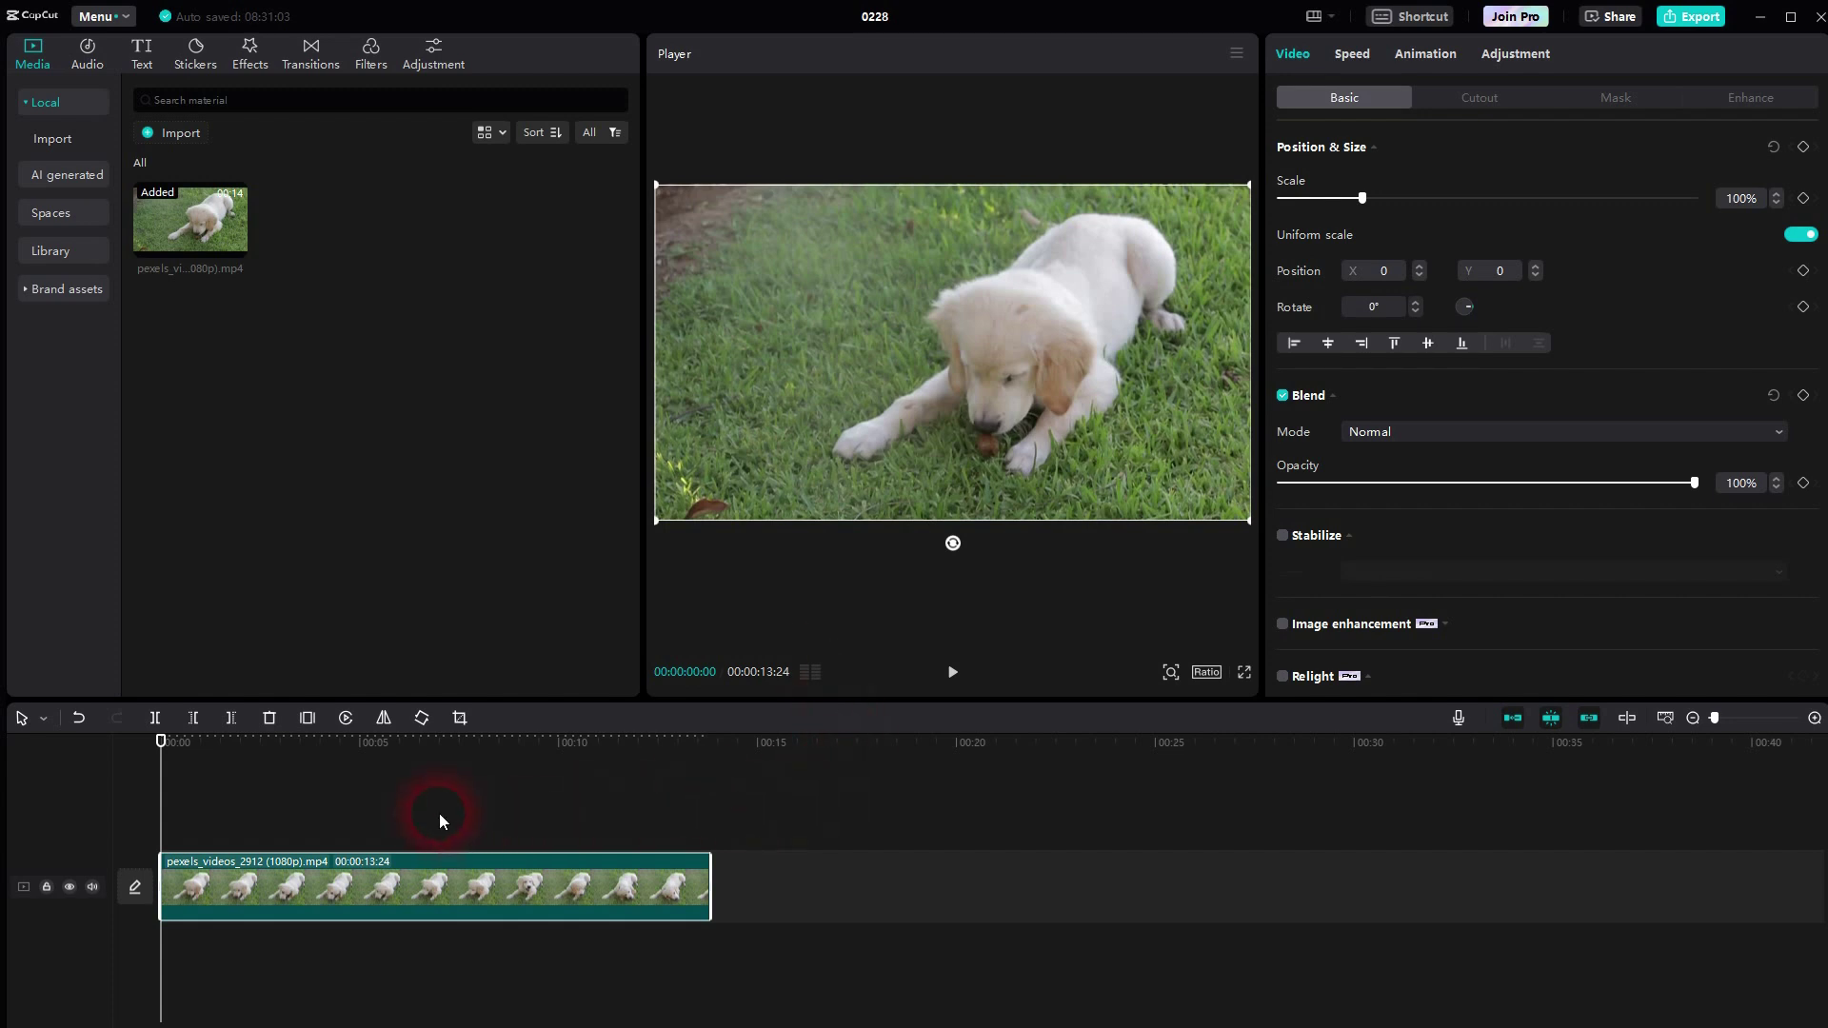
# - Copy and paste the dog clip onto a new track starting at 00:00
pyautogui.click(952, 672)
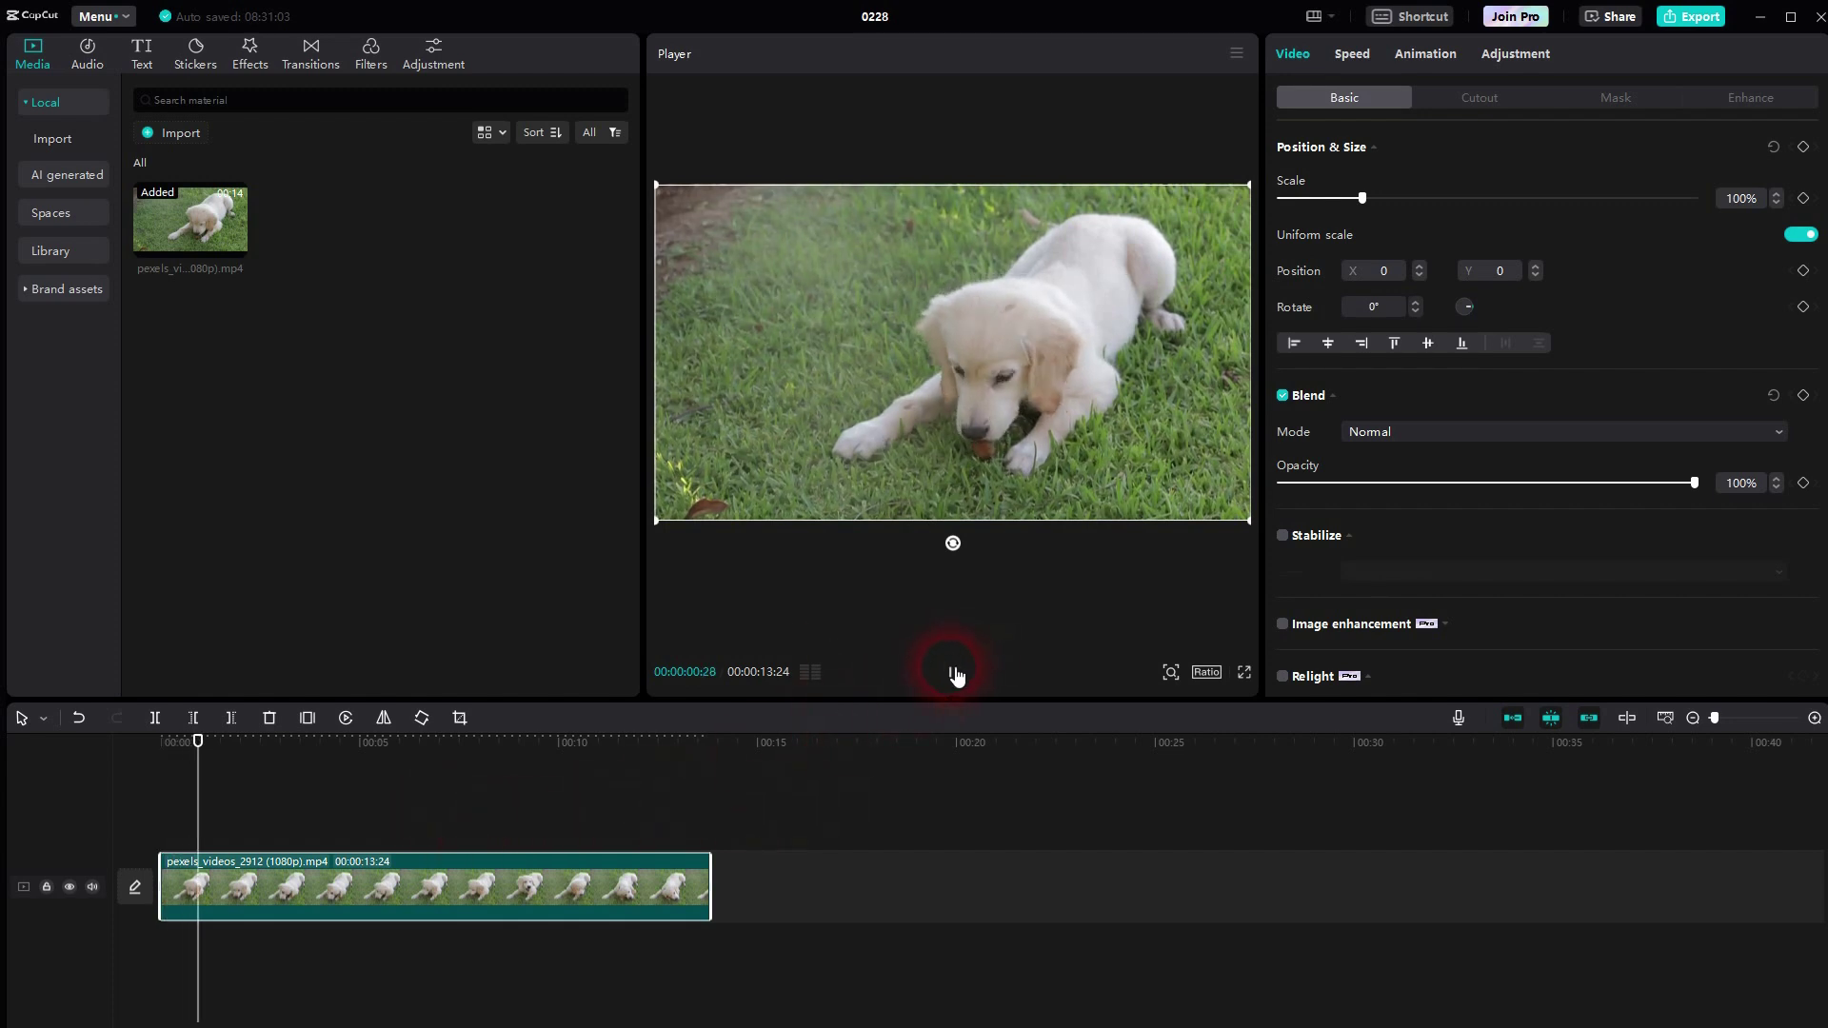
pyautogui.click(243, 892)
pyautogui.click(282, 869)
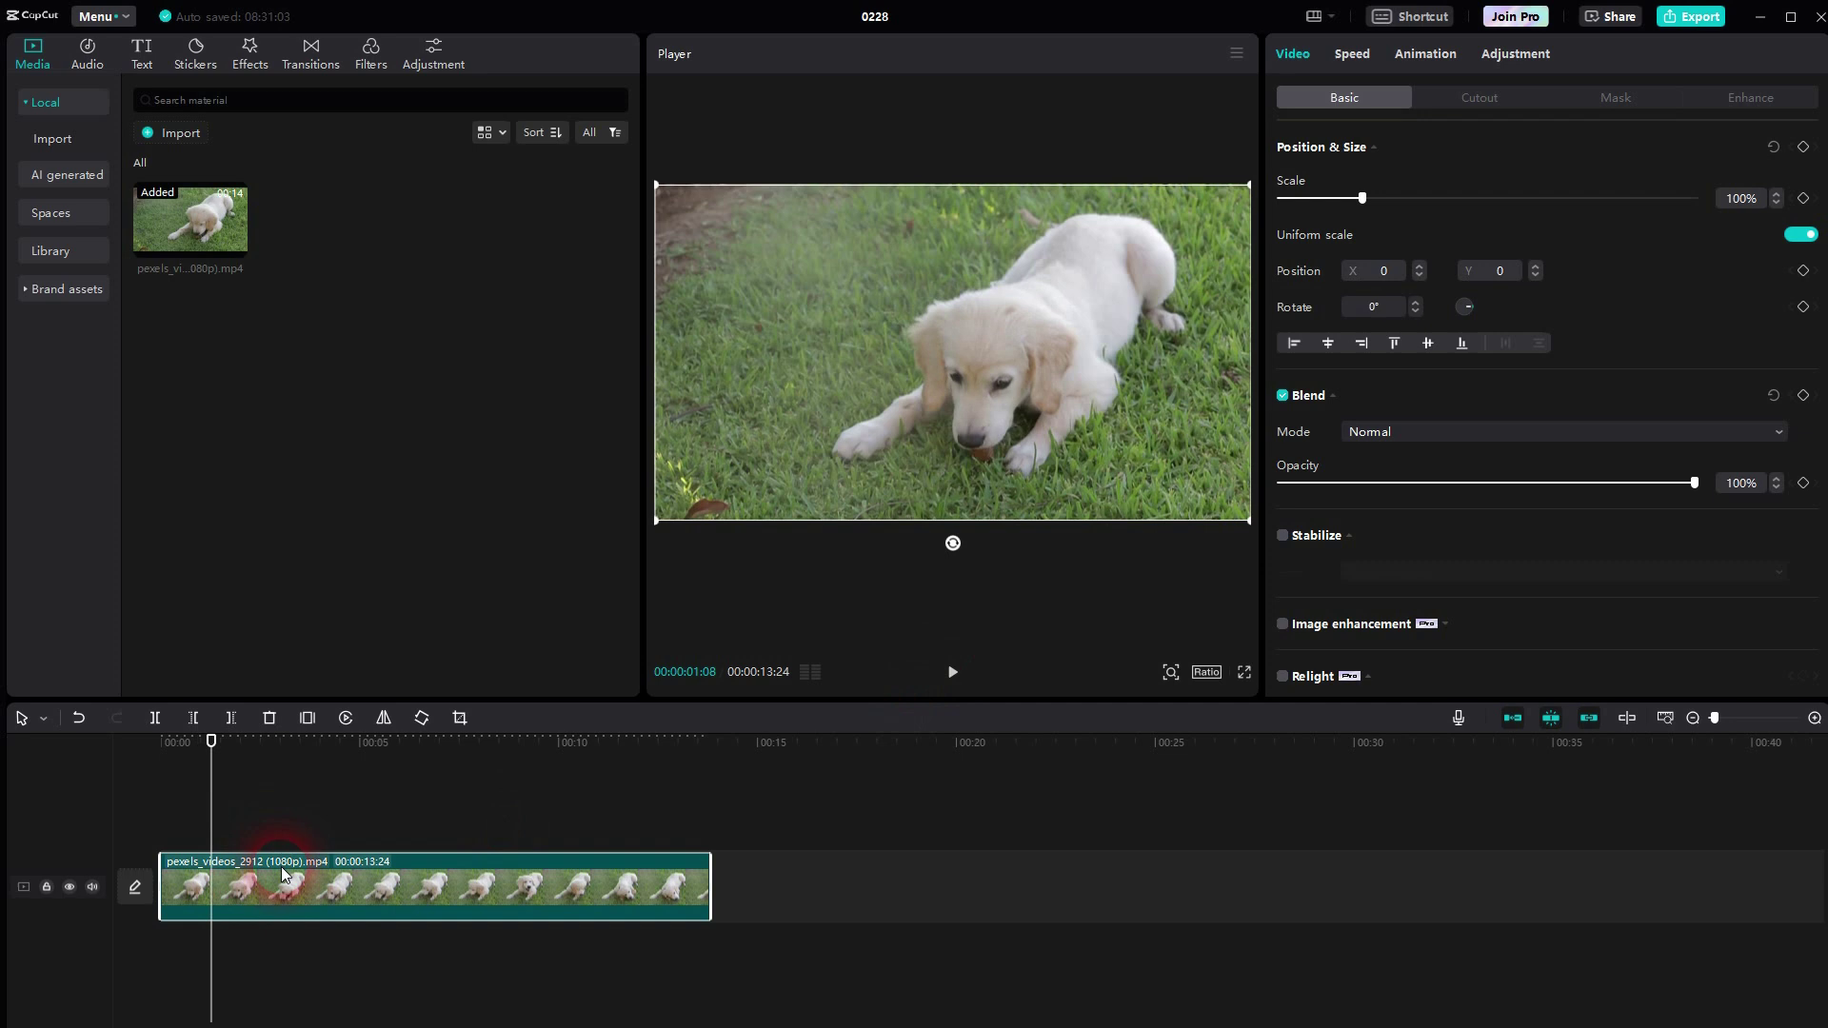
pyautogui.hotkey('ctrl', 'c')
pyautogui.hotkey('ctrl', 'v')
pyautogui.moveTo(284, 816); pyautogui.dragTo(250, 815)
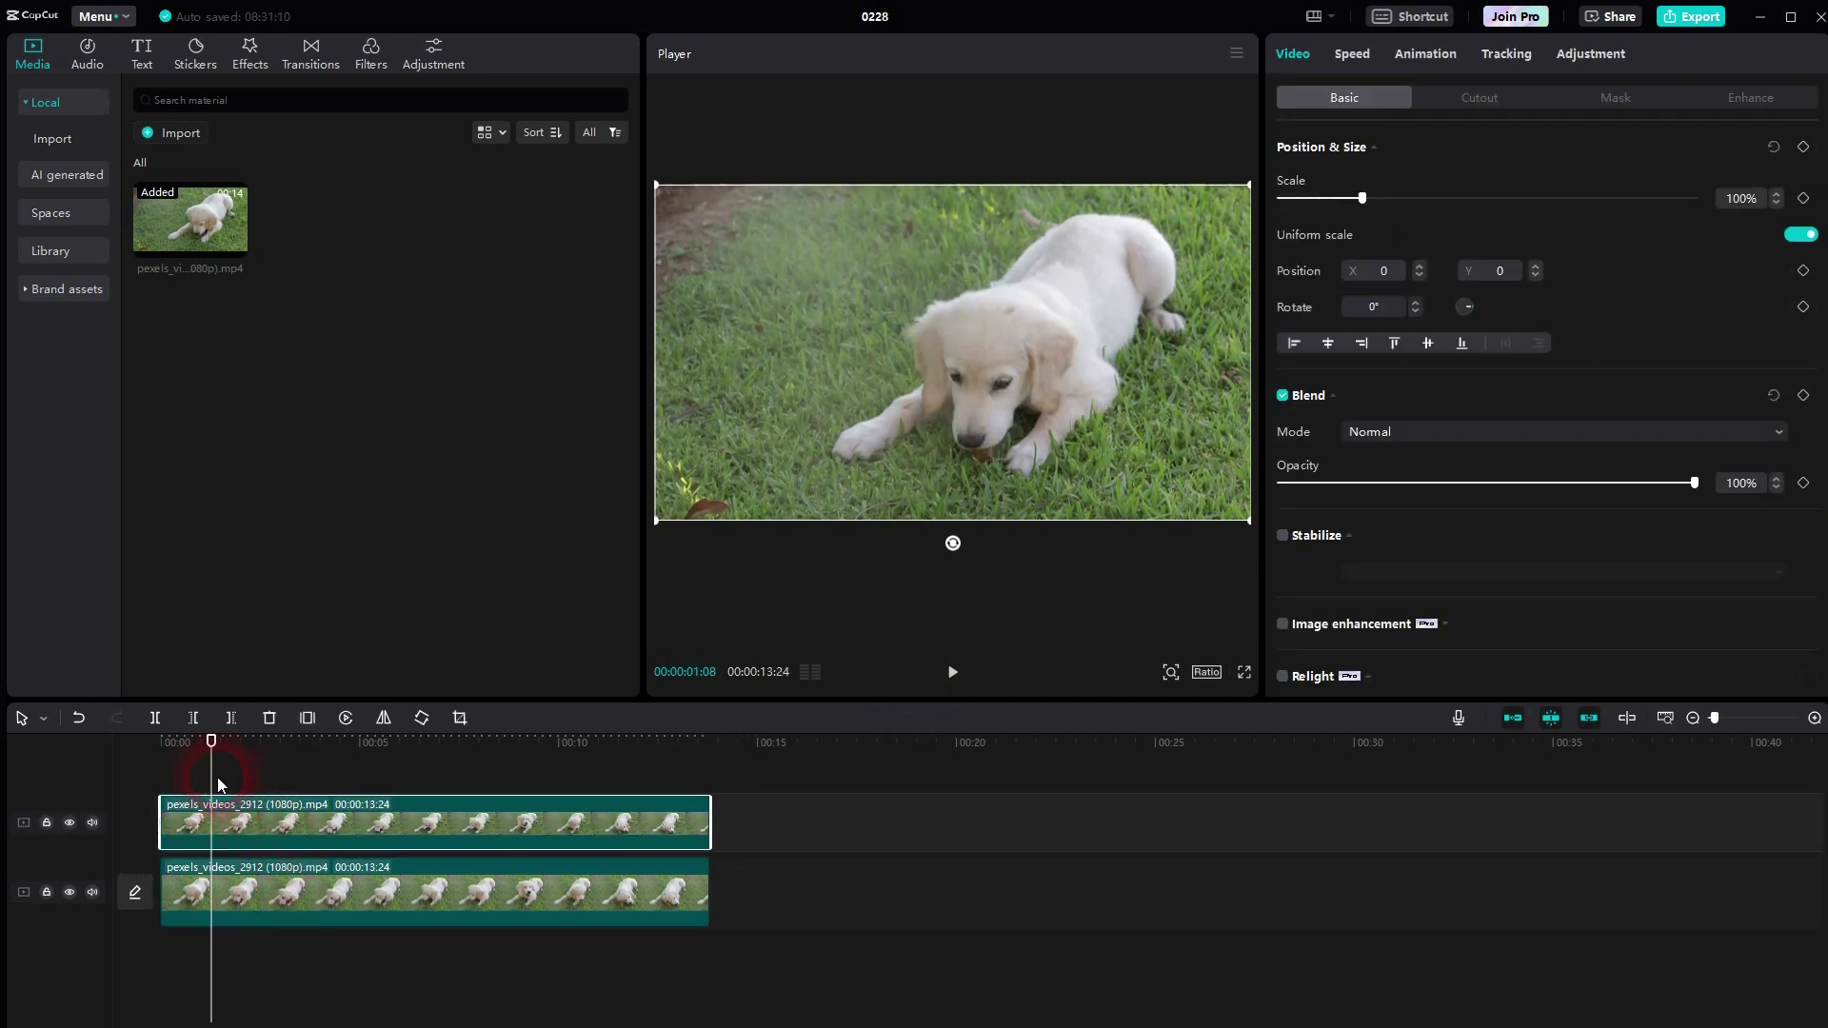
# - Hide the upper duplicate's track, reselect the original clip and move to 00:00:04:13
pyautogui.click(163, 752)
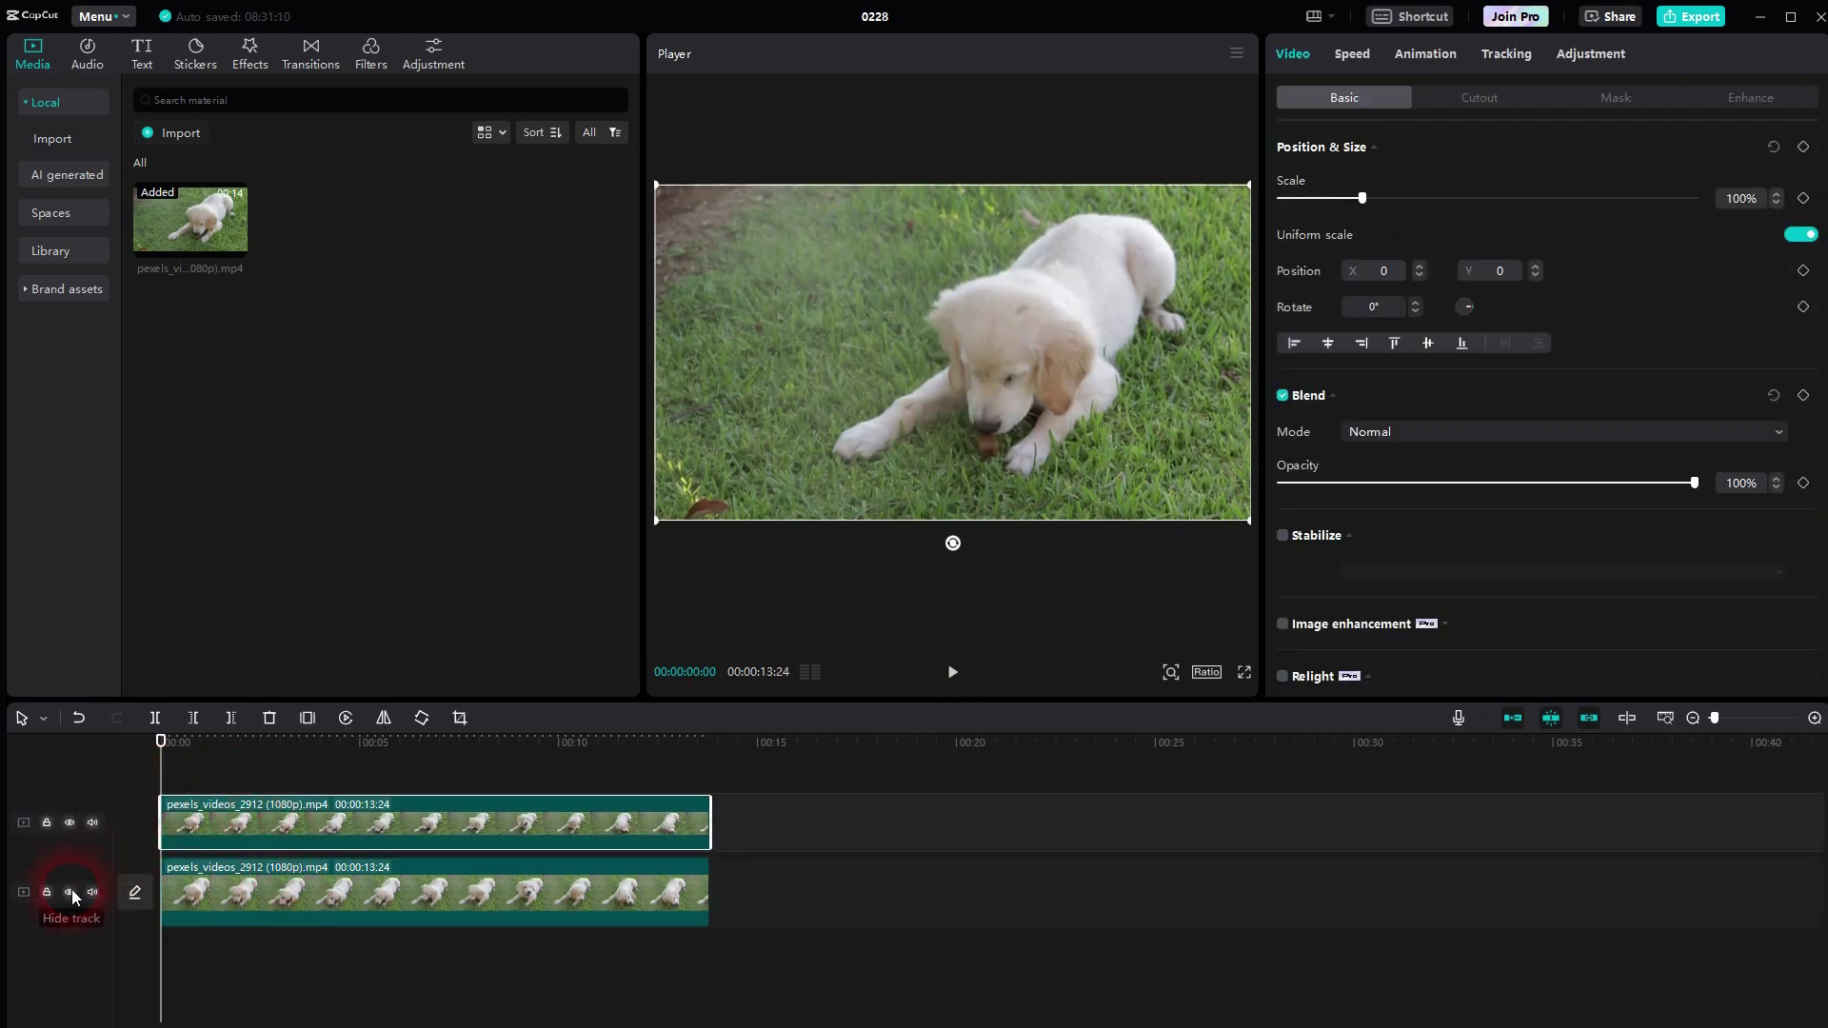
pyautogui.click(69, 823)
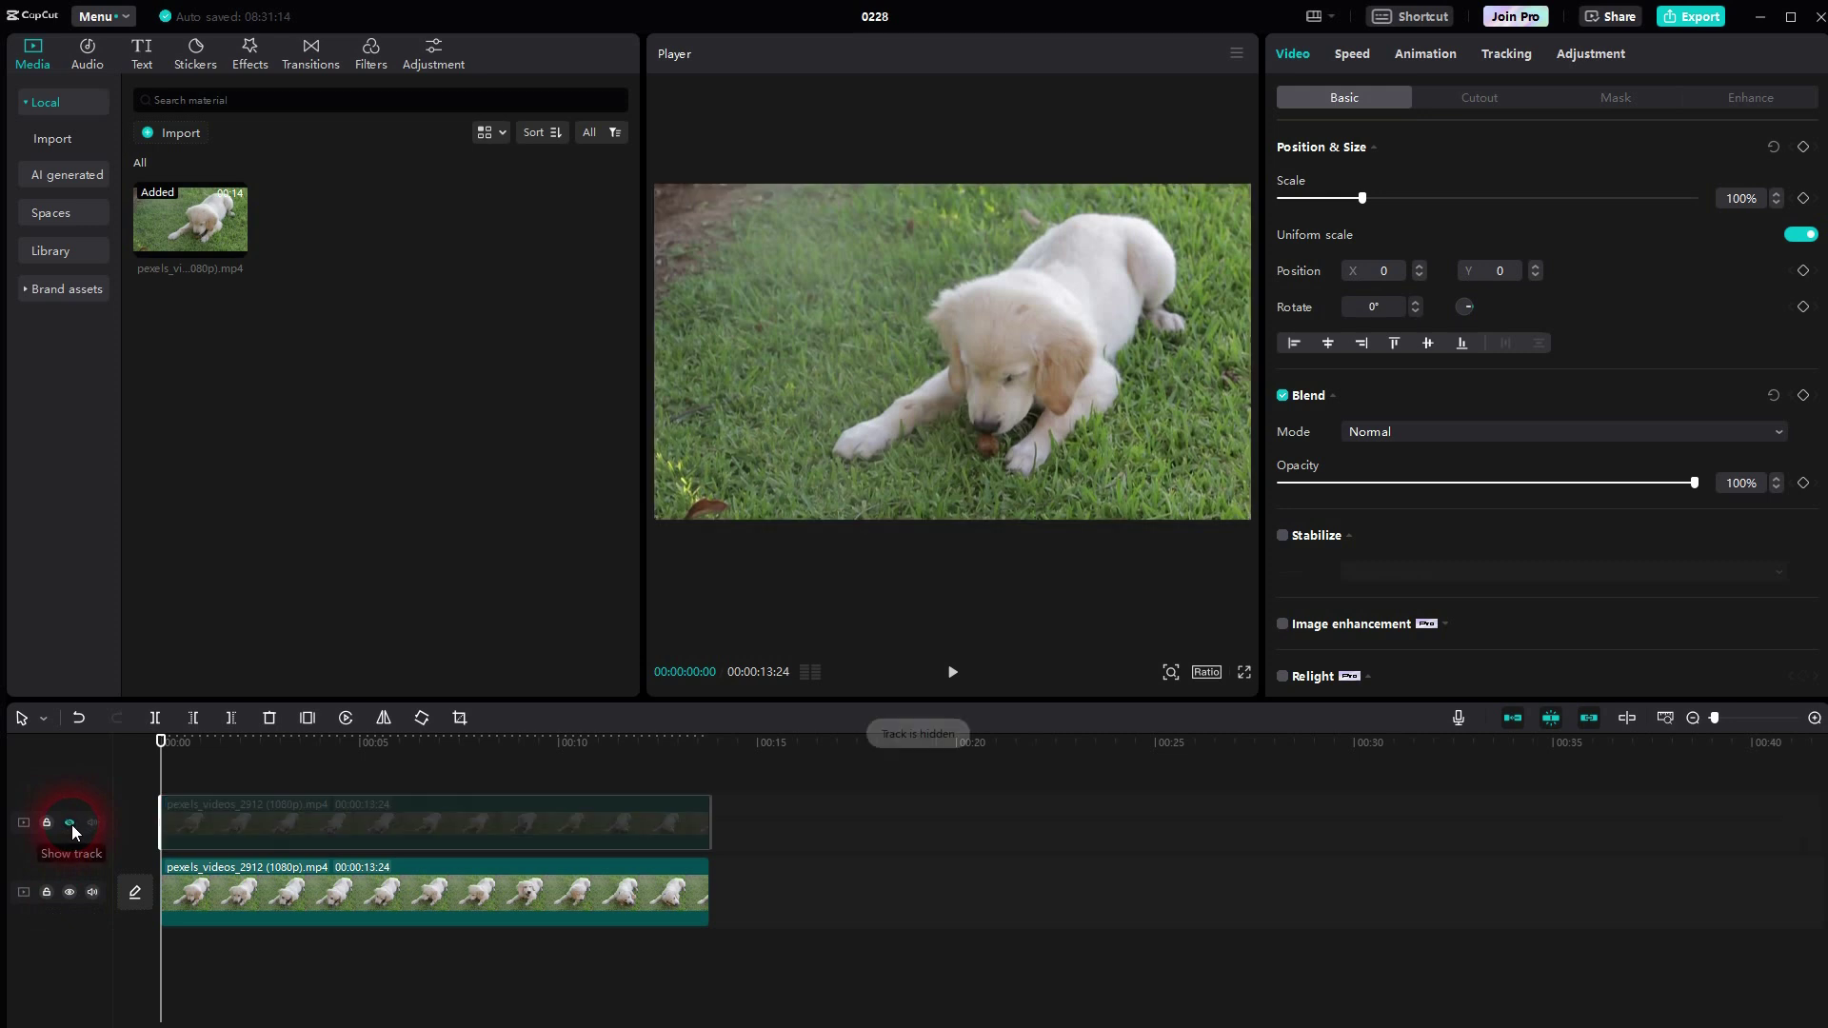
pyautogui.click(312, 907)
pyautogui.moveTo(163, 740); pyautogui.dragTo(505, 772)
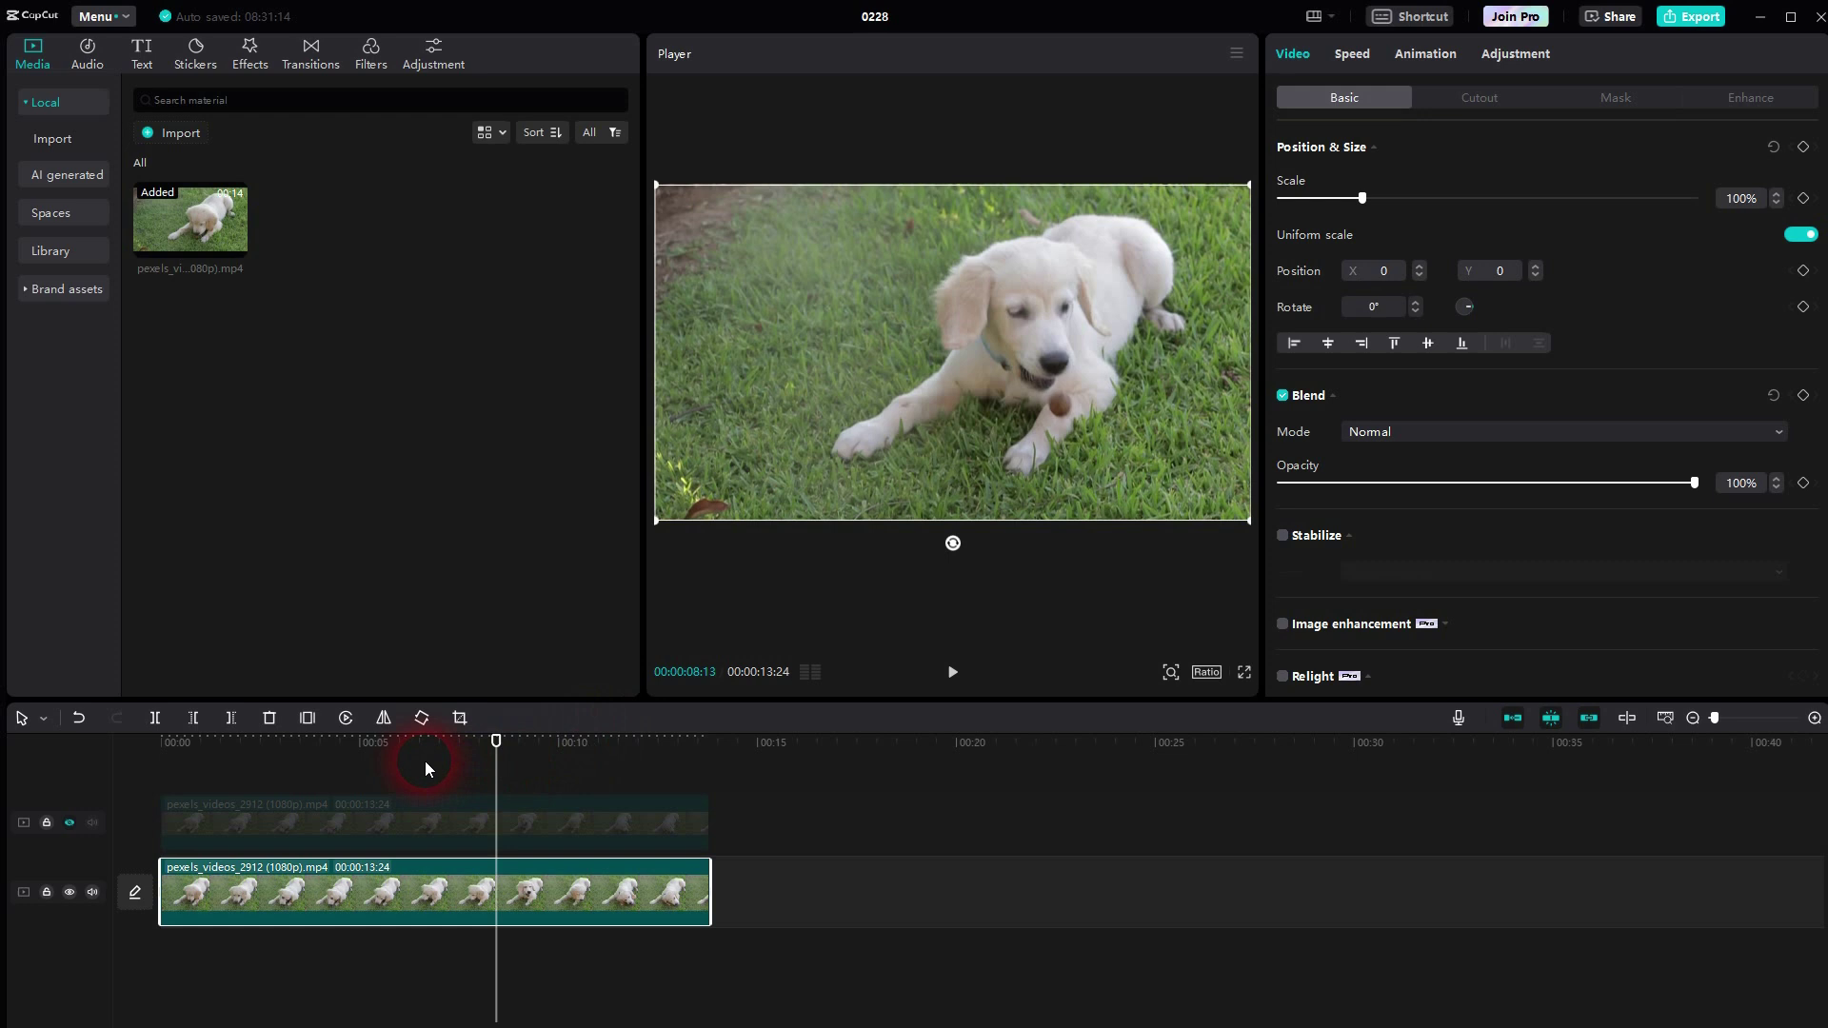
# - Keep CapCut's Default workspace layout from the layout menu
pyautogui.click(1313, 16)
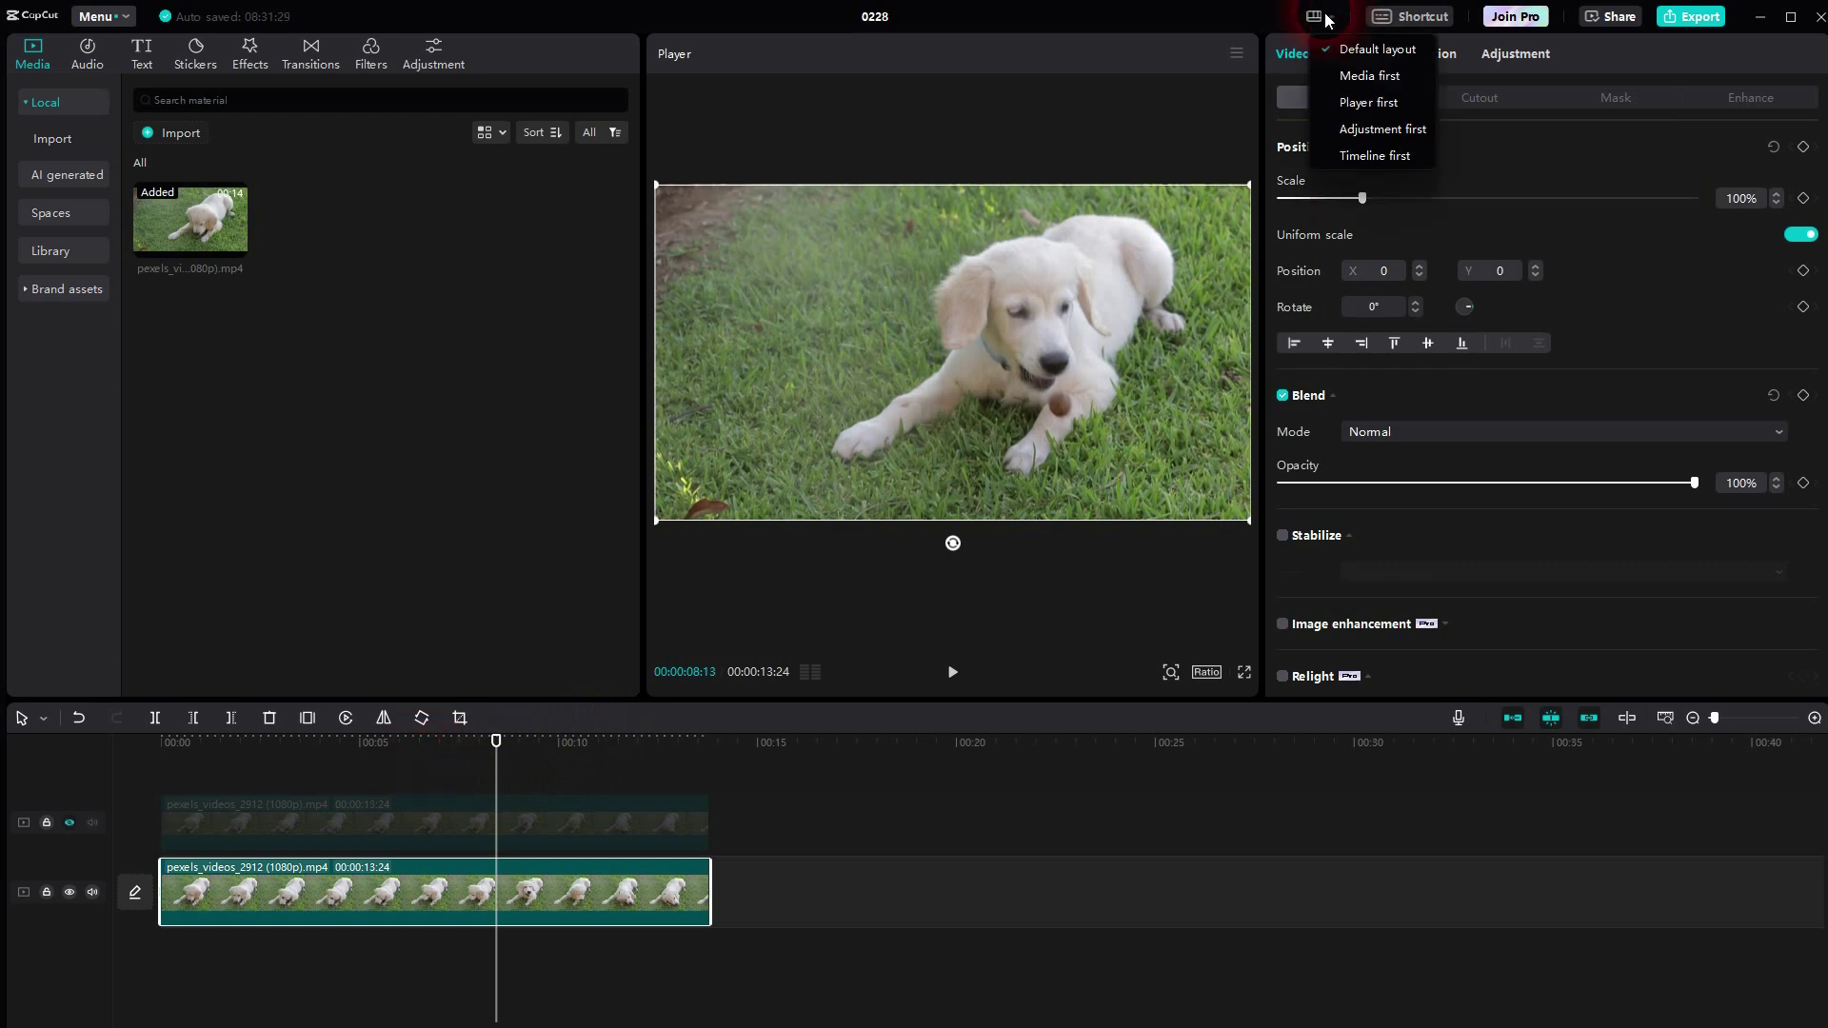
pyautogui.click(1401, 53)
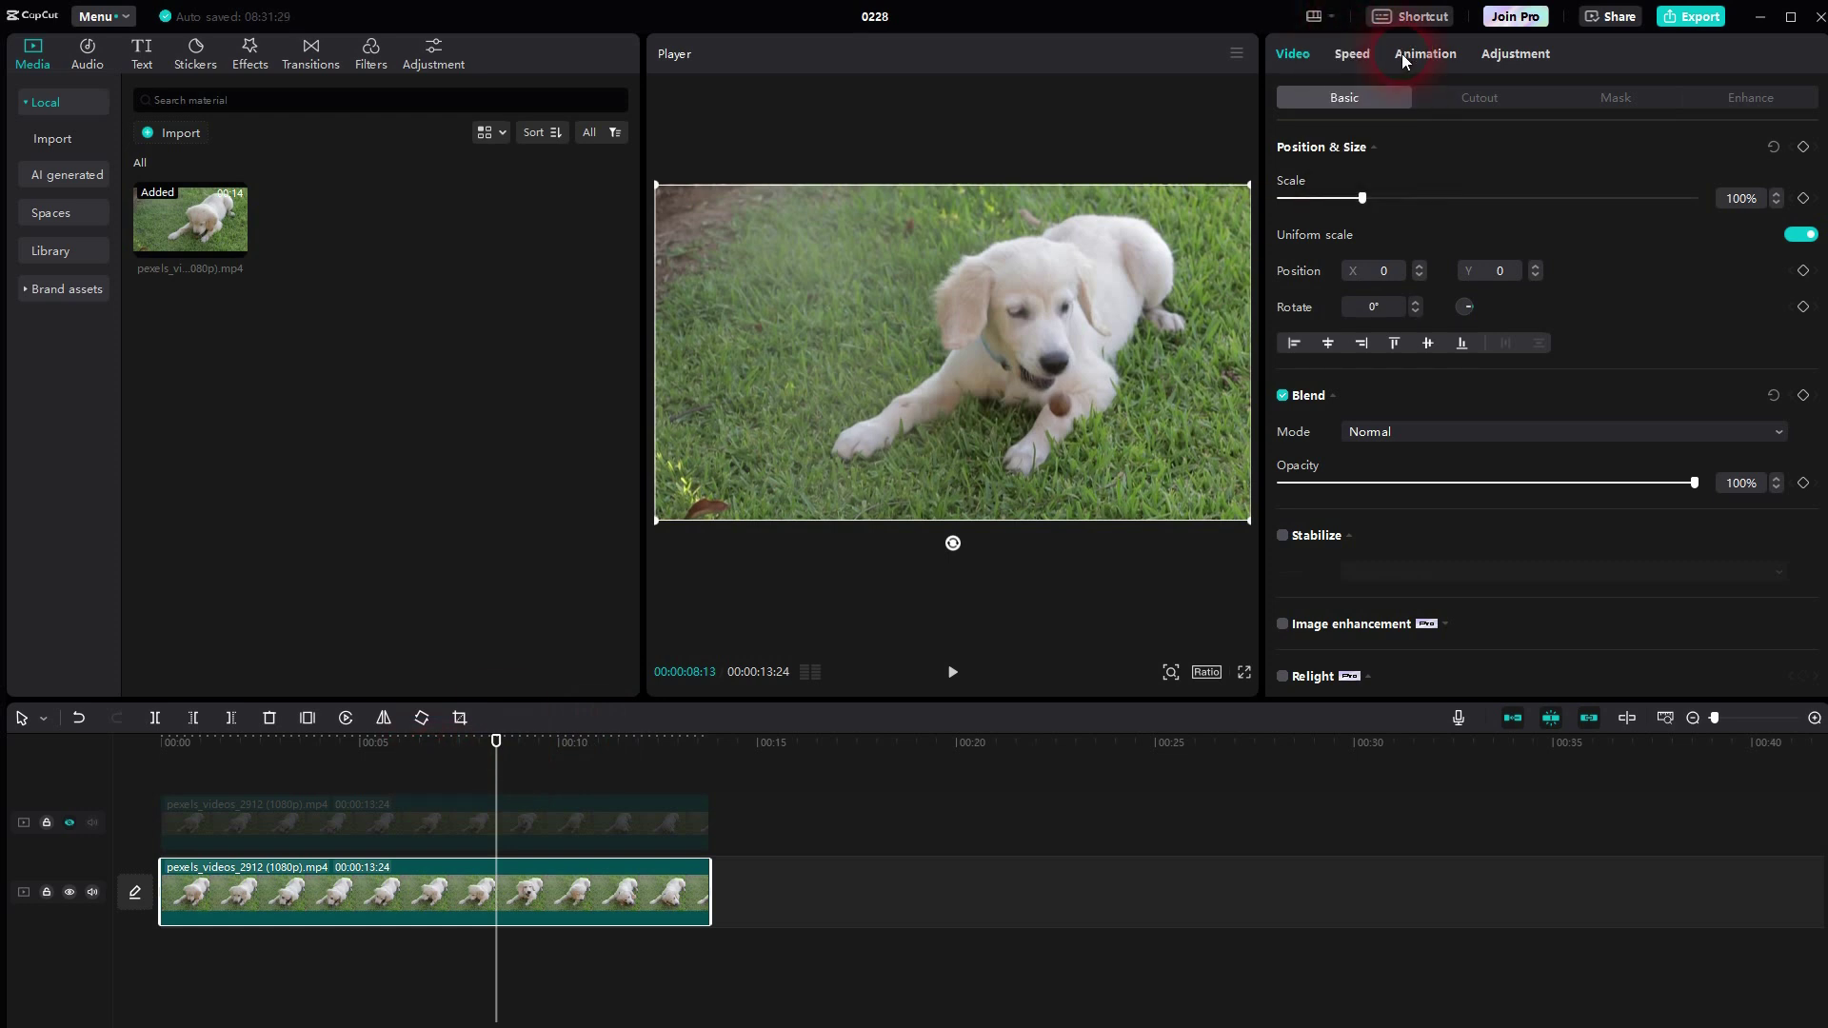
# - Freeze the frame at 08:13 for 3 seconds, undo an accidental deletion, and select the Freeze clip
pyautogui.click(306, 720)
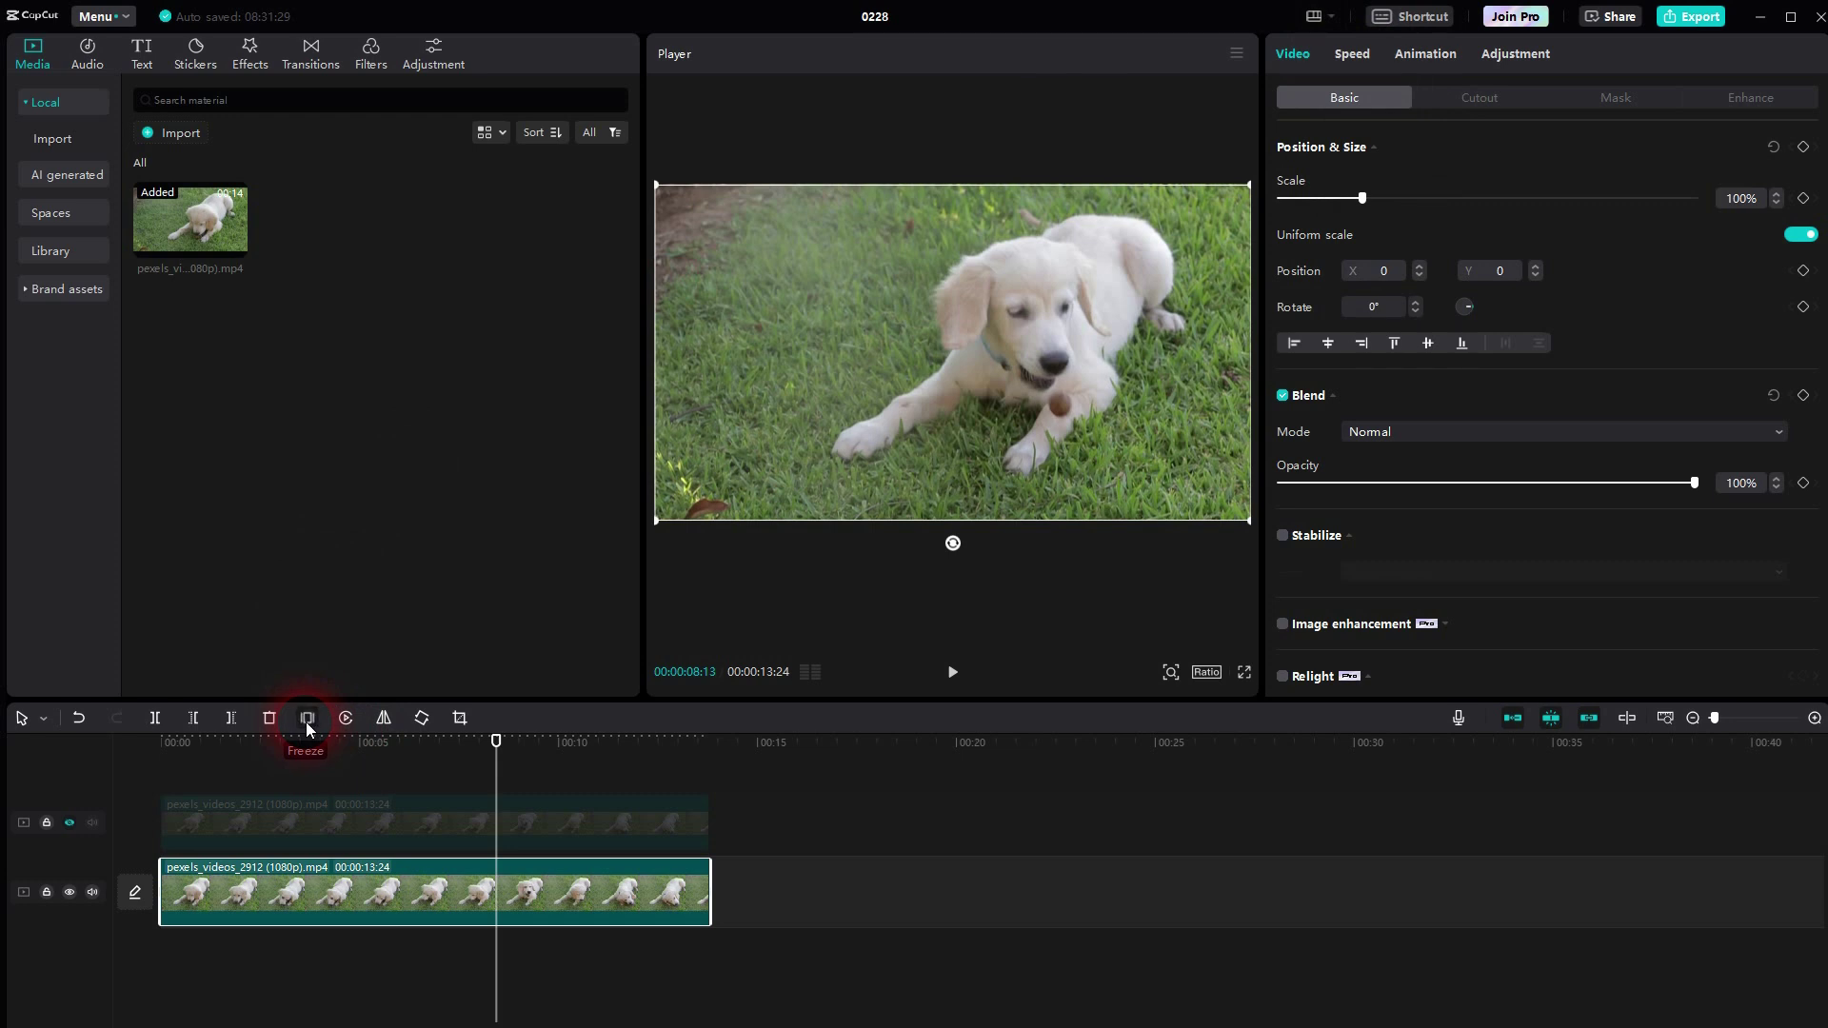
pyautogui.click(489, 890)
pyautogui.press('Delete')
pyautogui.click(636, 900)
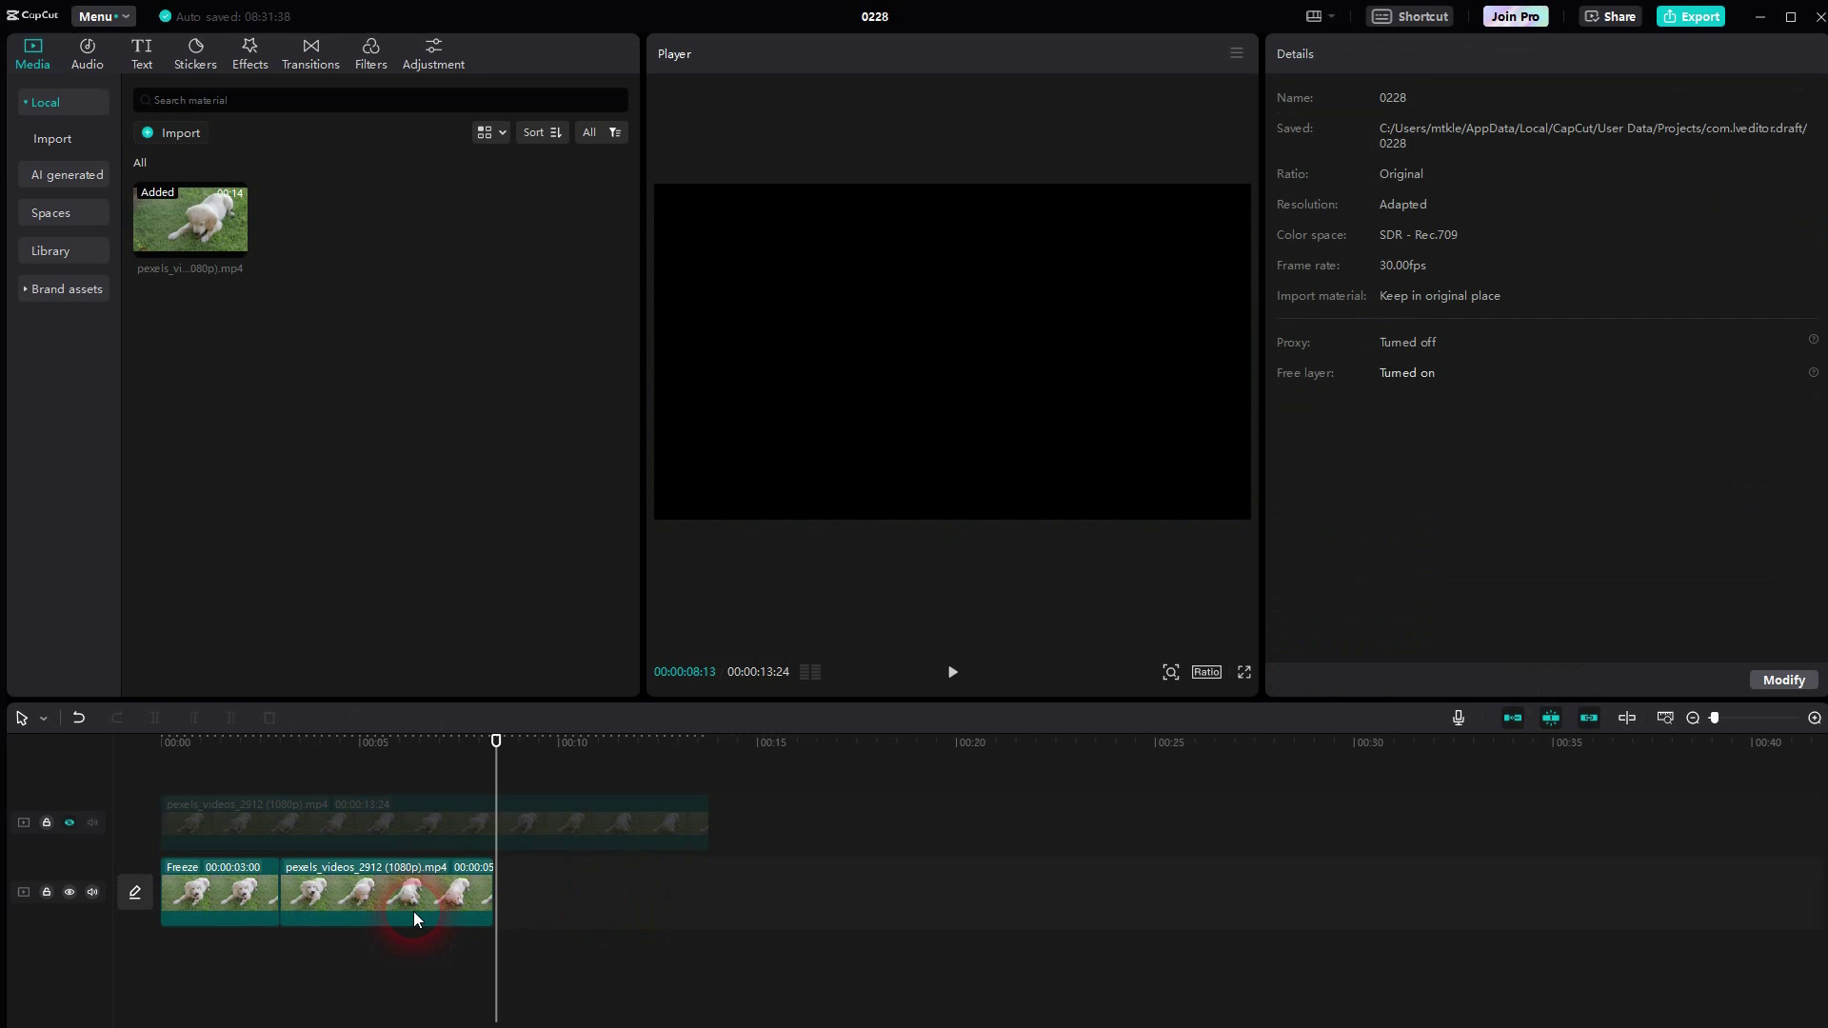
pyautogui.hotkey('ctrl', 'z')
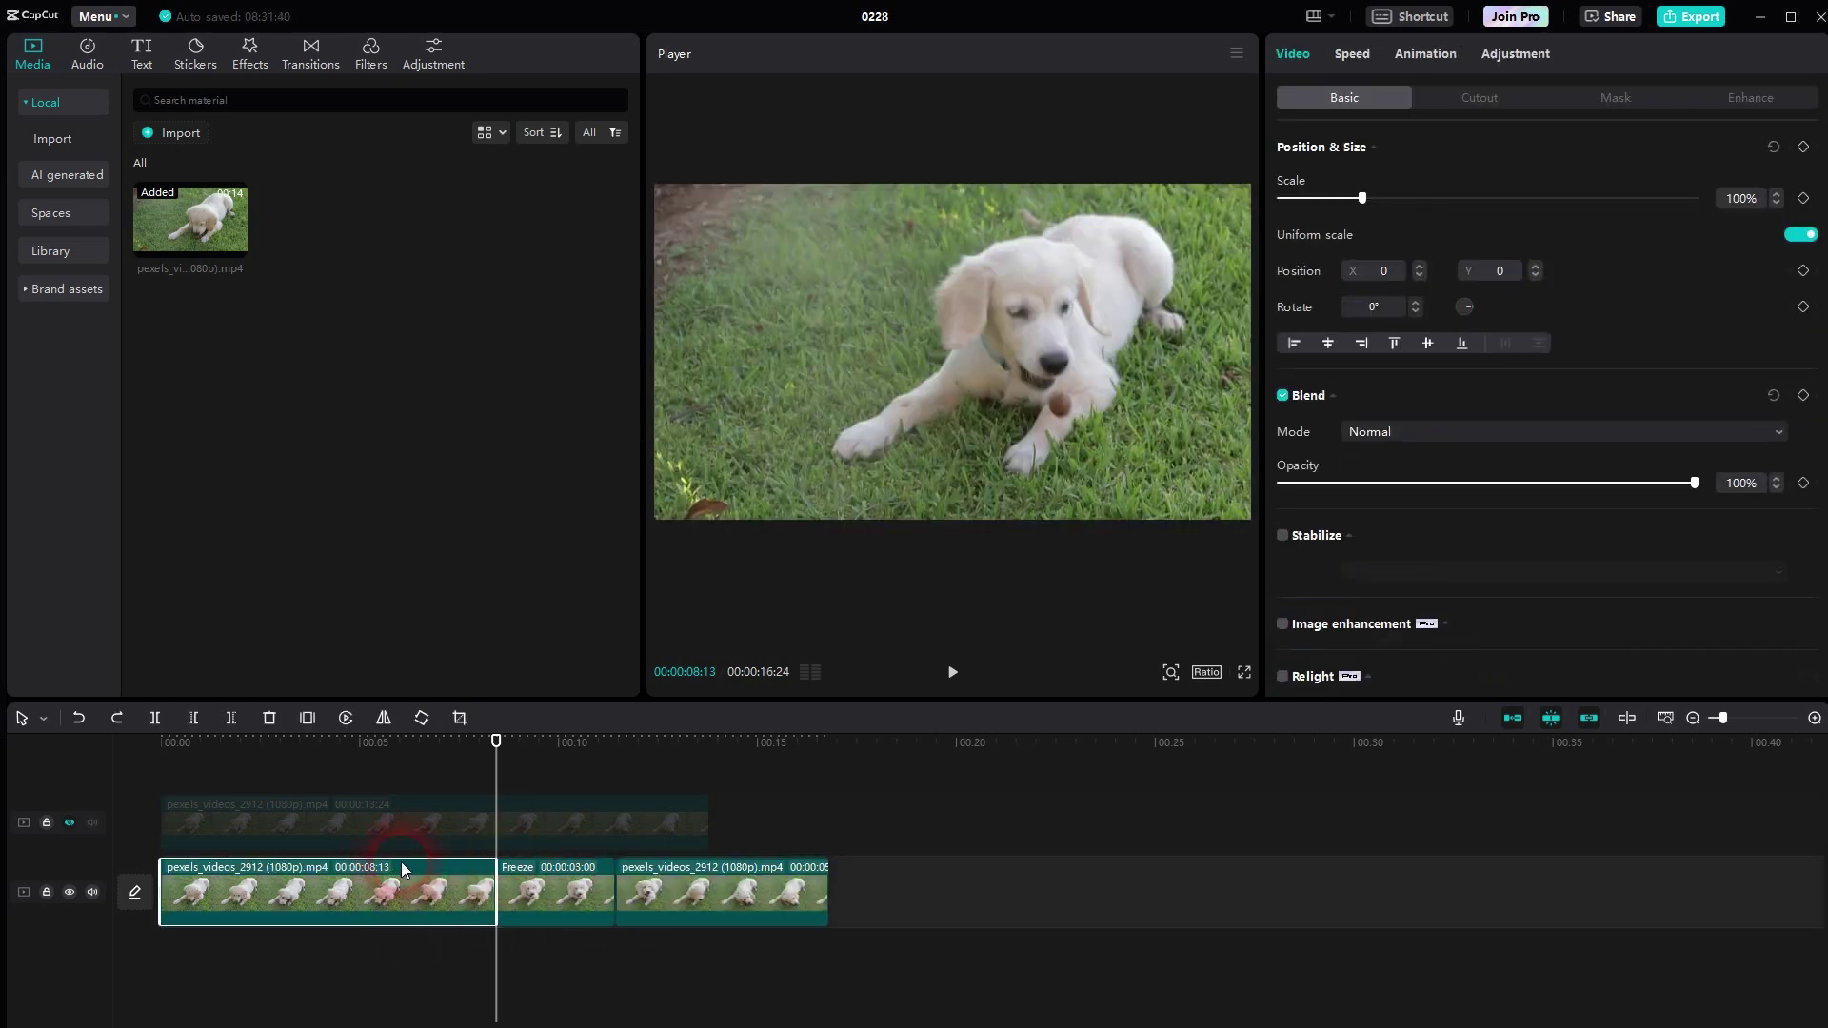
pyautogui.click(539, 836)
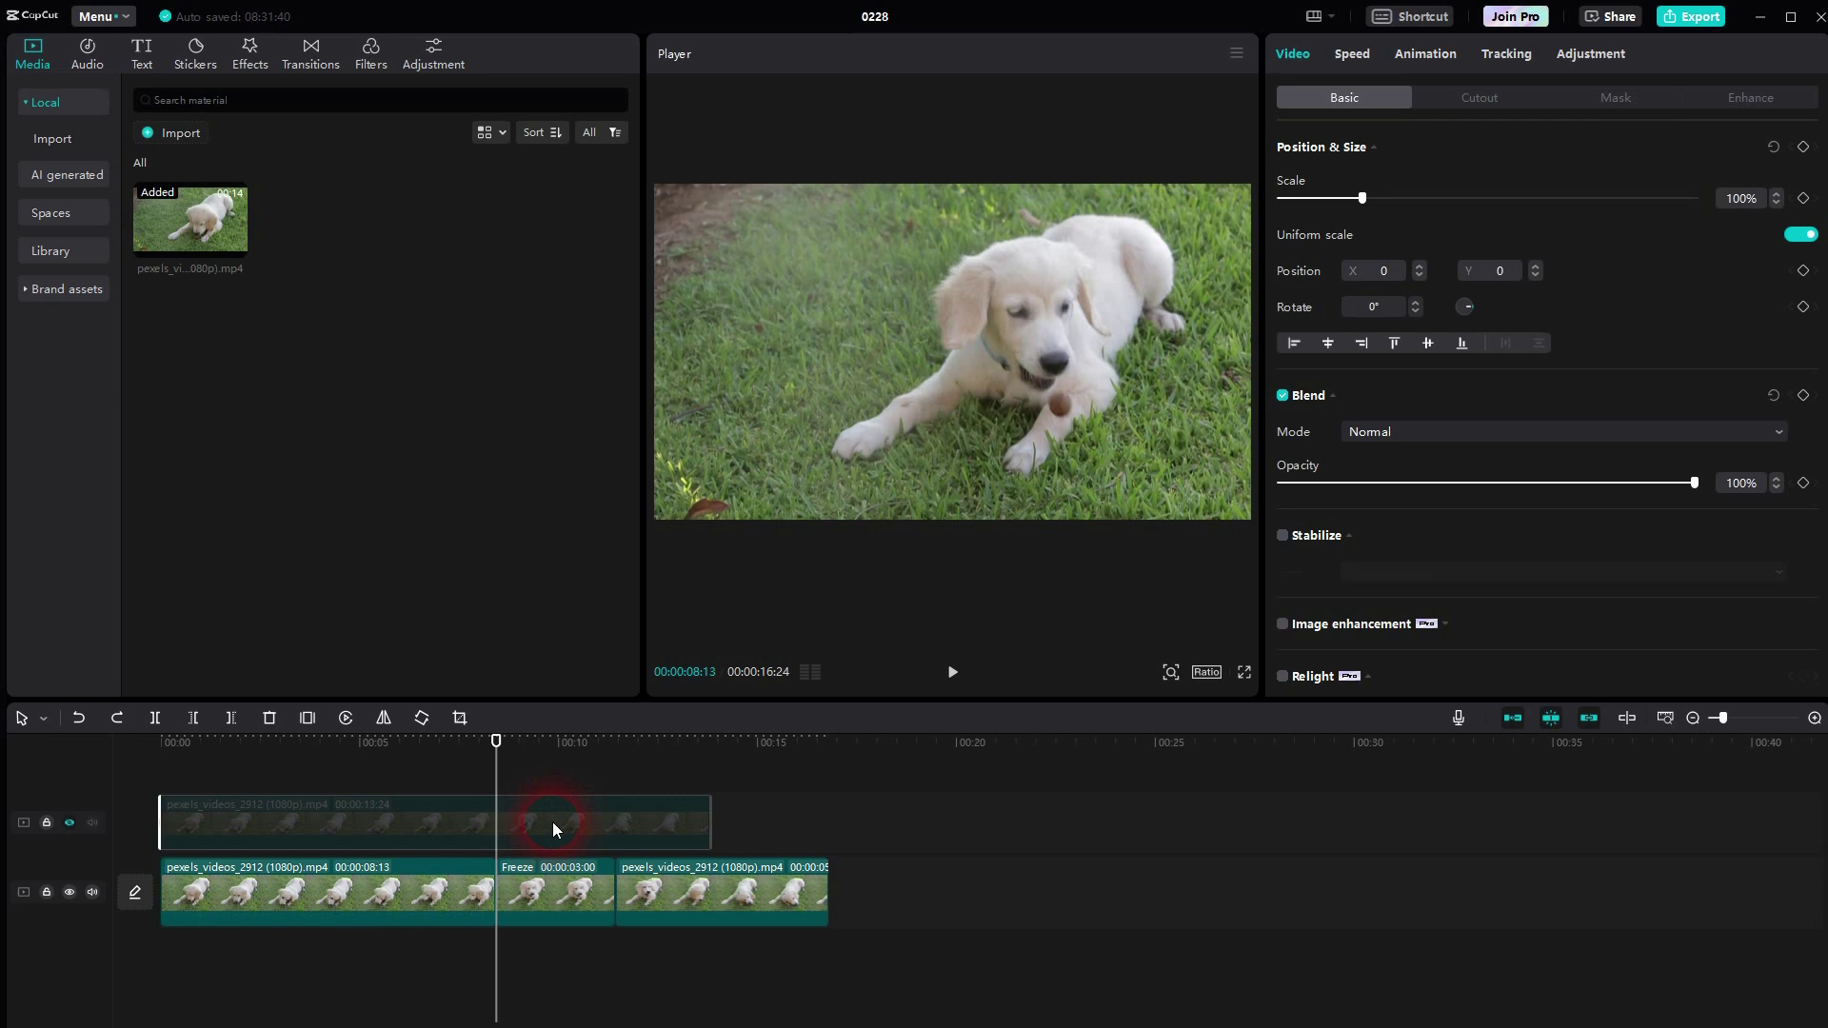
pyautogui.click(560, 877)
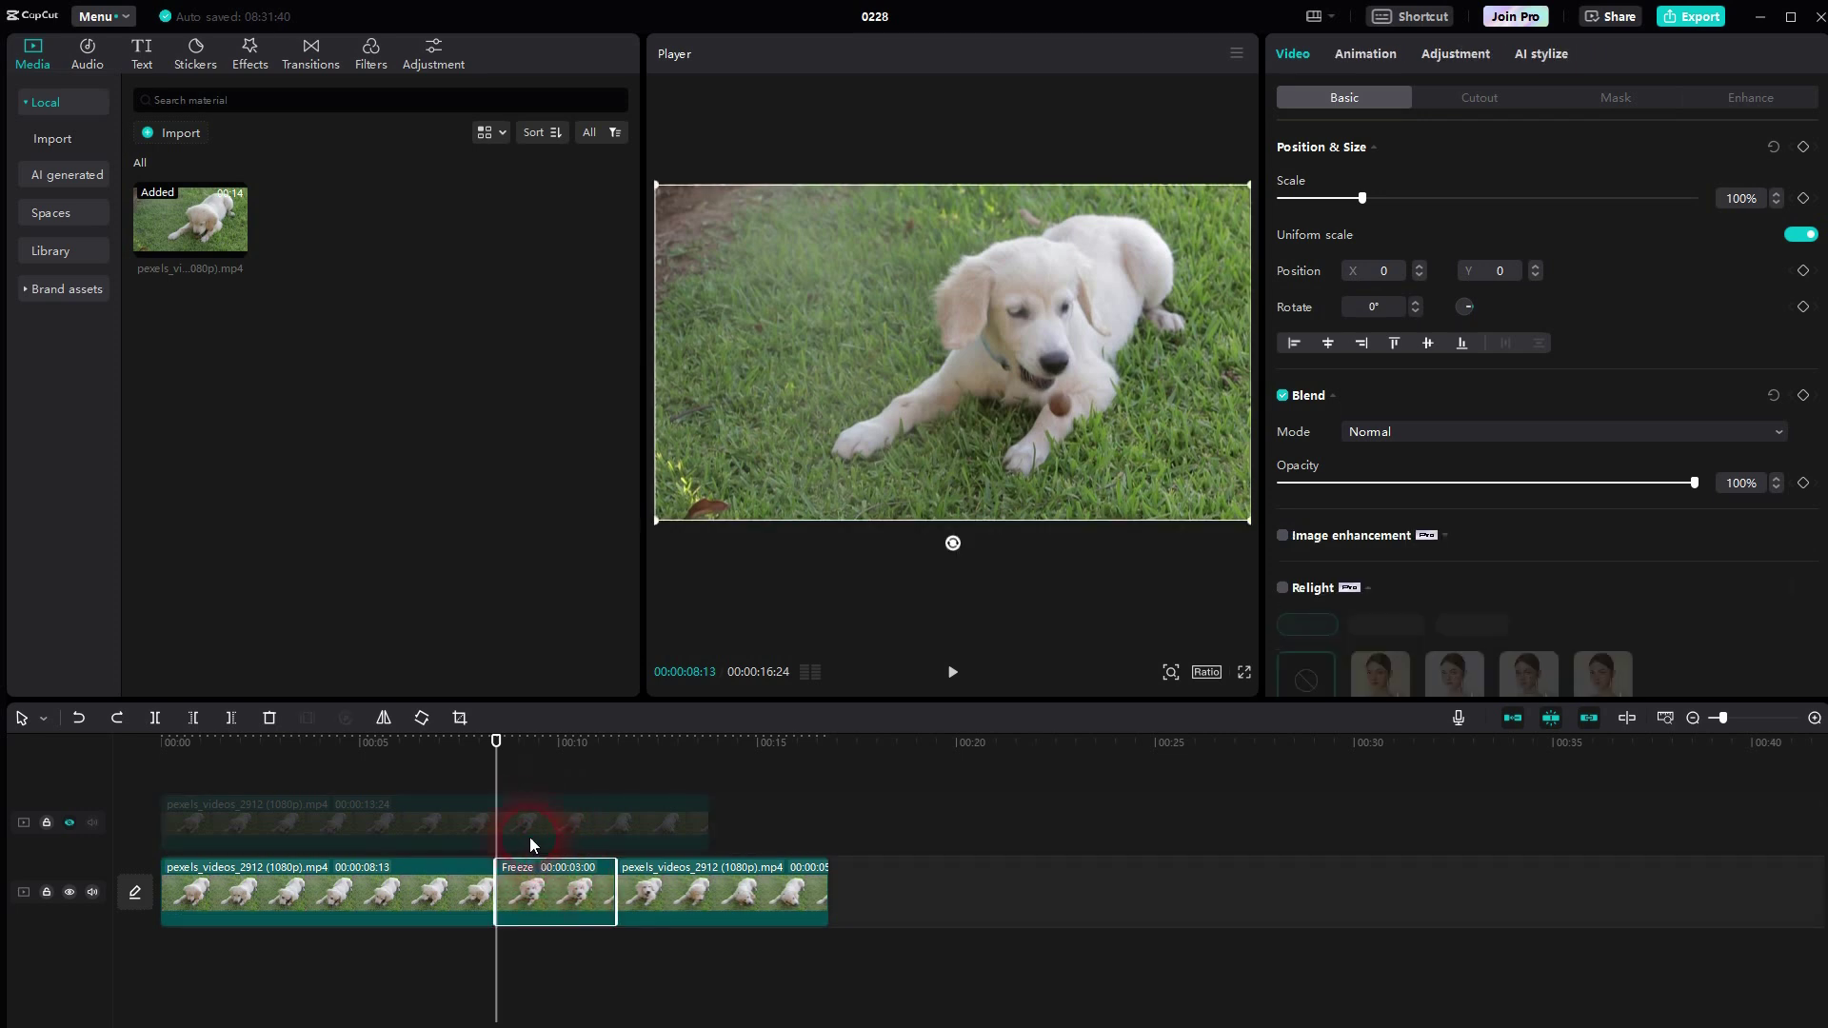
pyautogui.moveTo(495, 804); pyautogui.dragTo(515, 762)
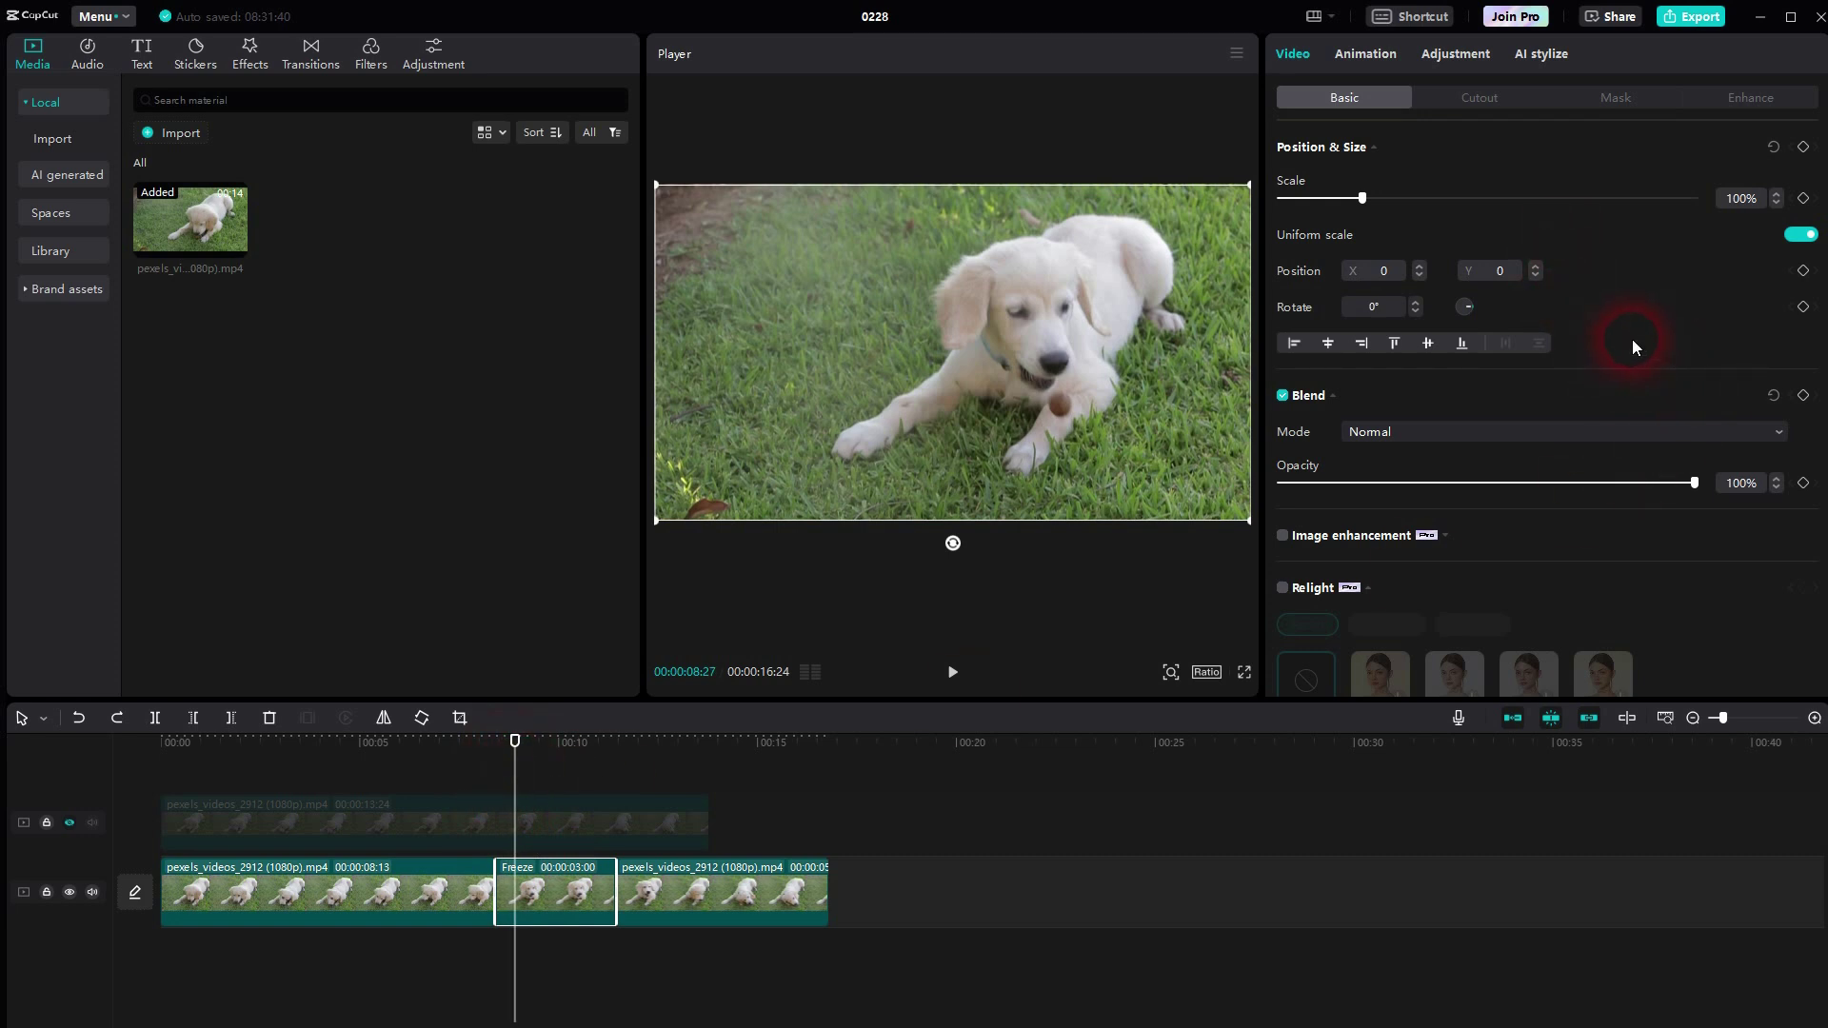
# - Turn on the freeze frame's canvas with a solid white Color background
pyautogui.scroll(-3, 1631, 339)
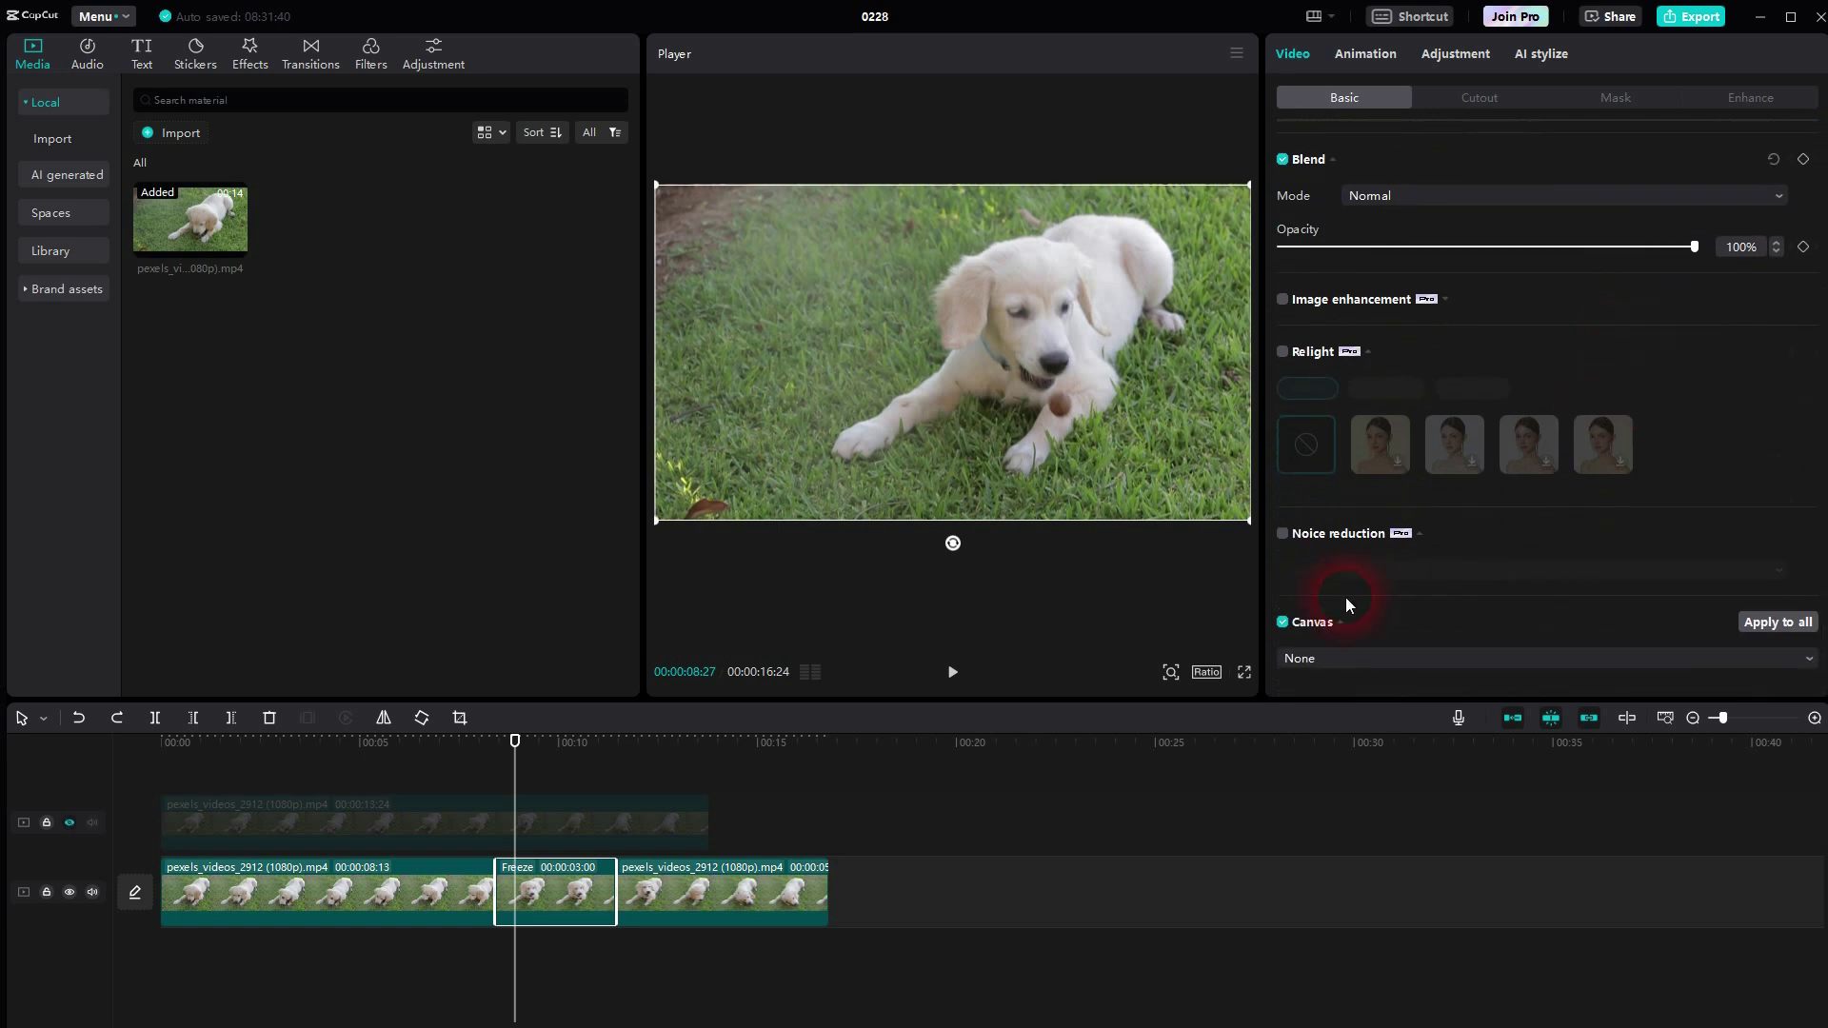
pyautogui.scroll(1, 1345, 629)
pyautogui.click(1342, 660)
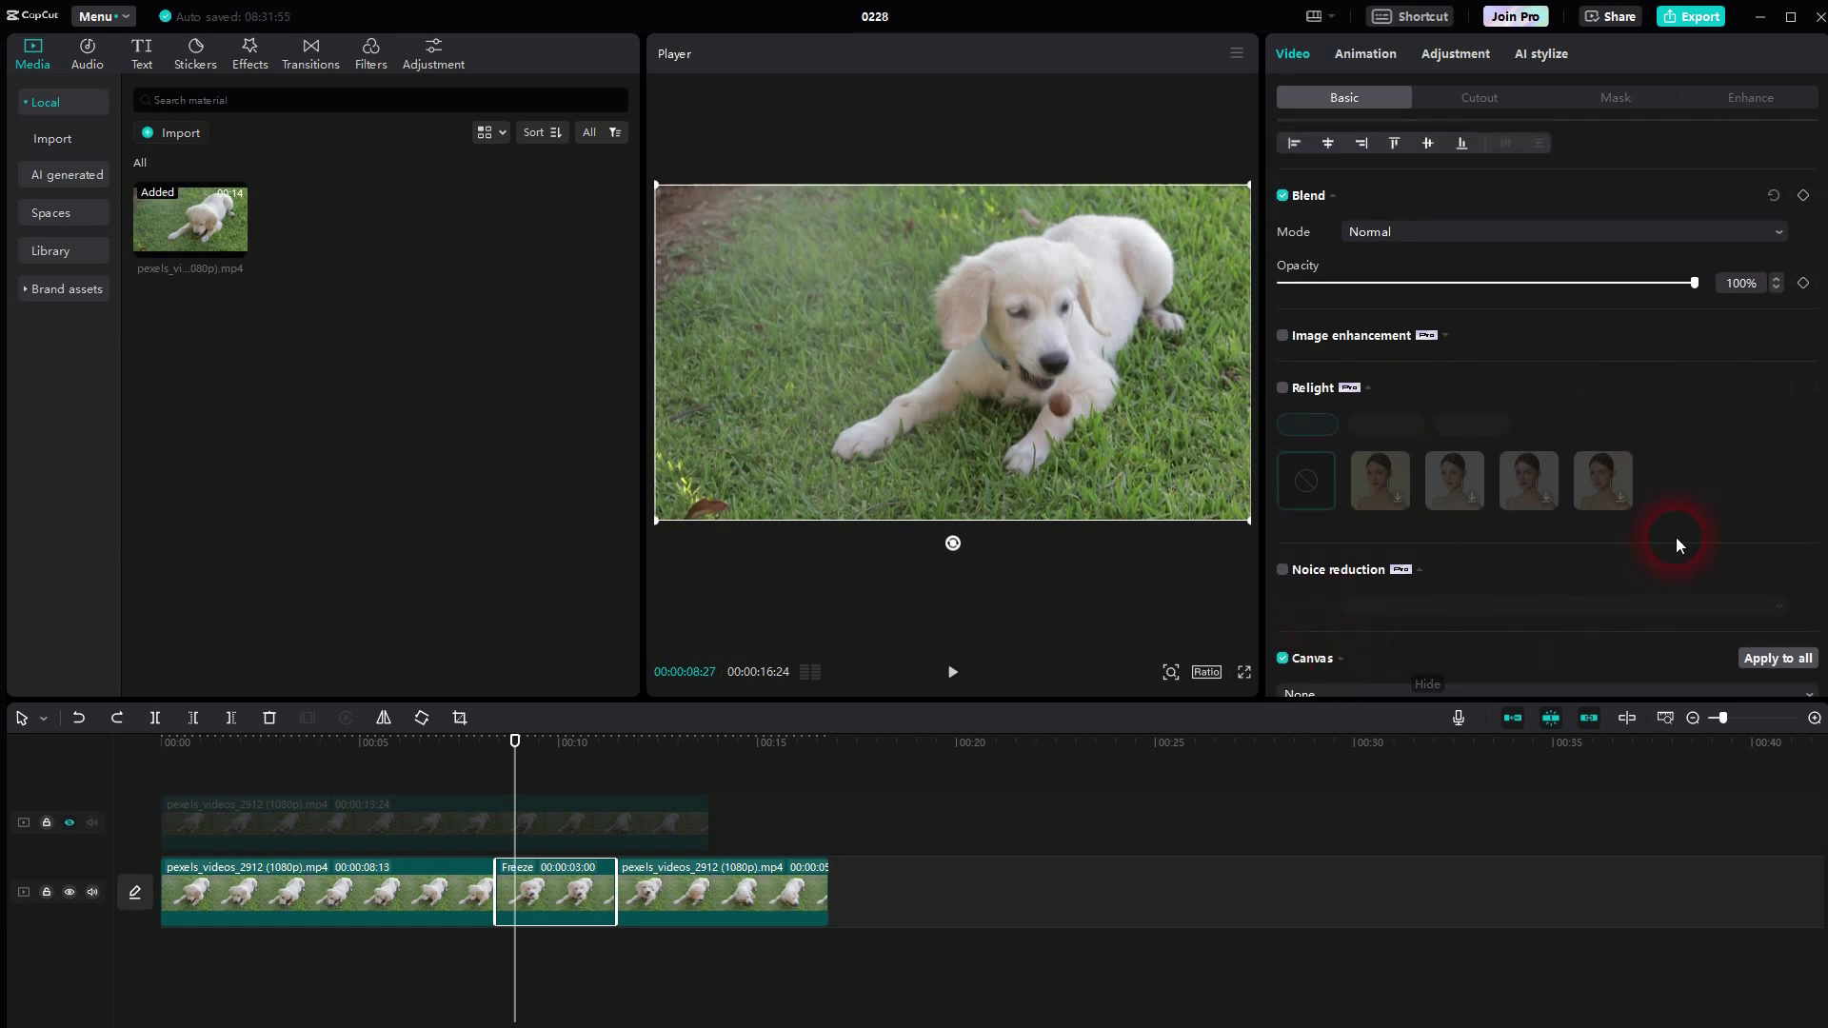
pyautogui.scroll(-1, 1660, 521)
pyautogui.click(1412, 657)
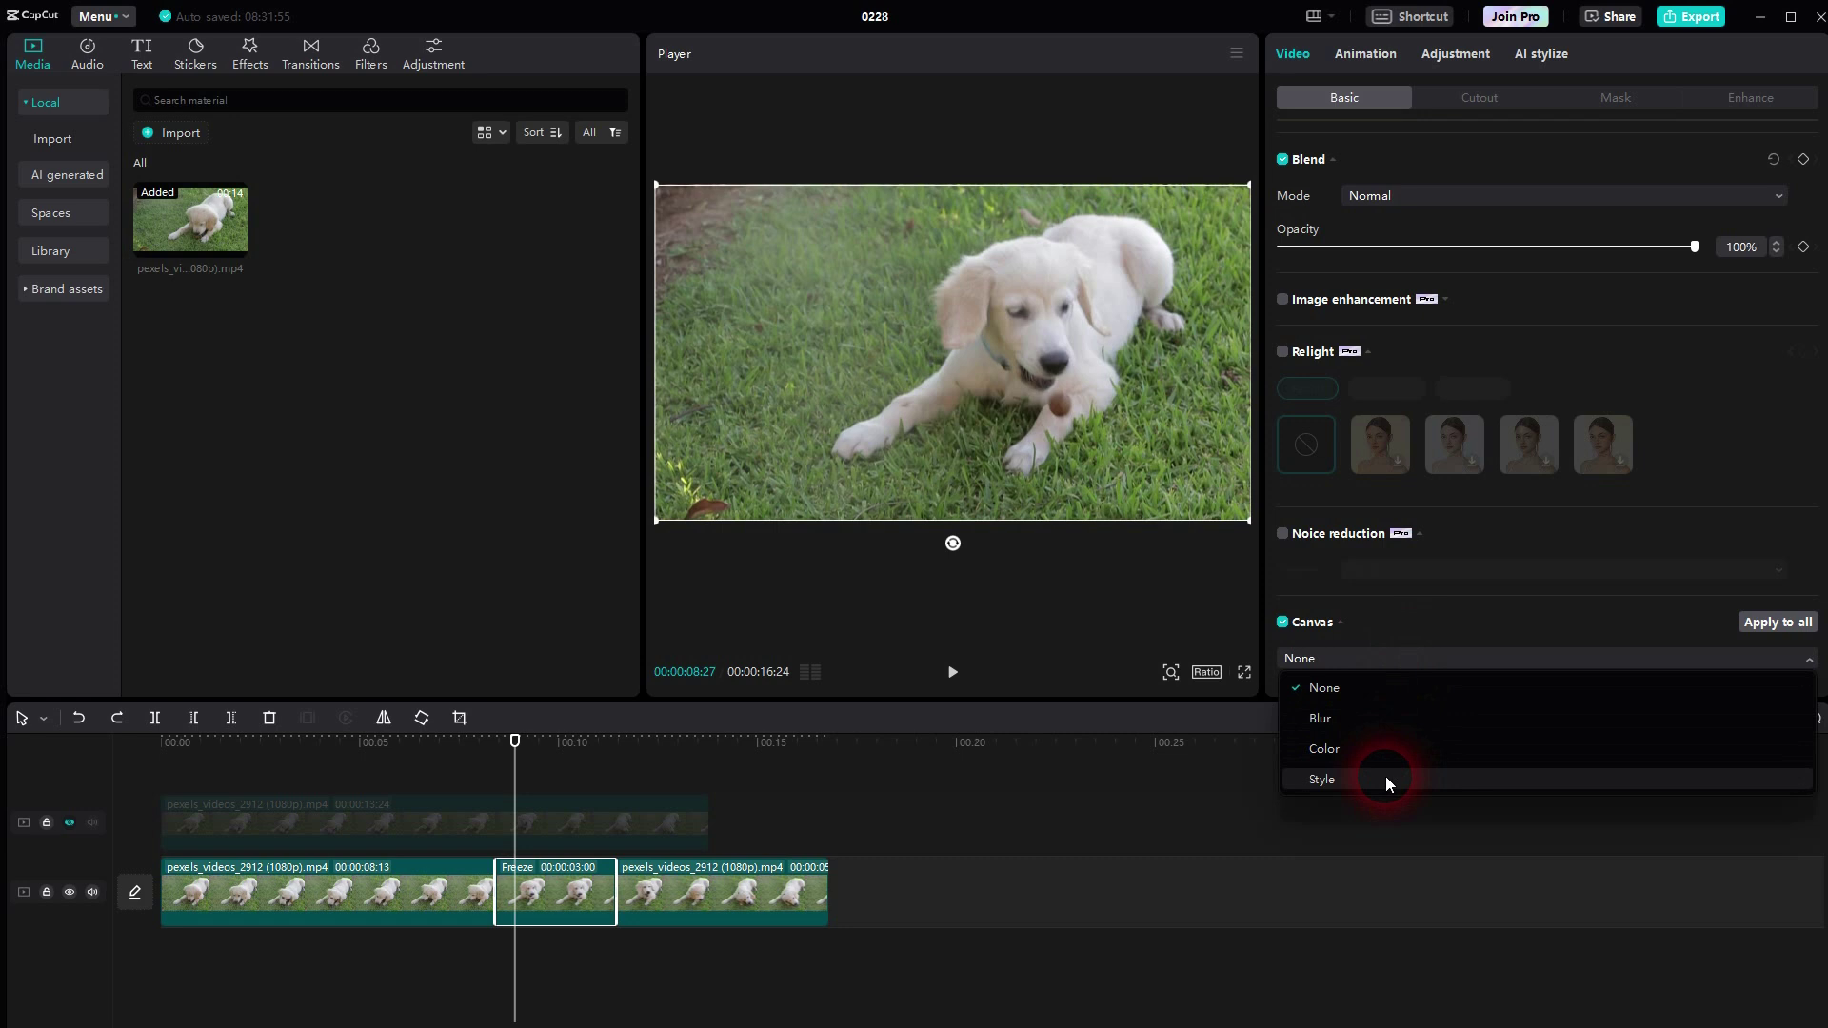
pyautogui.click(1380, 752)
pyautogui.scroll(-2, 1519, 543)
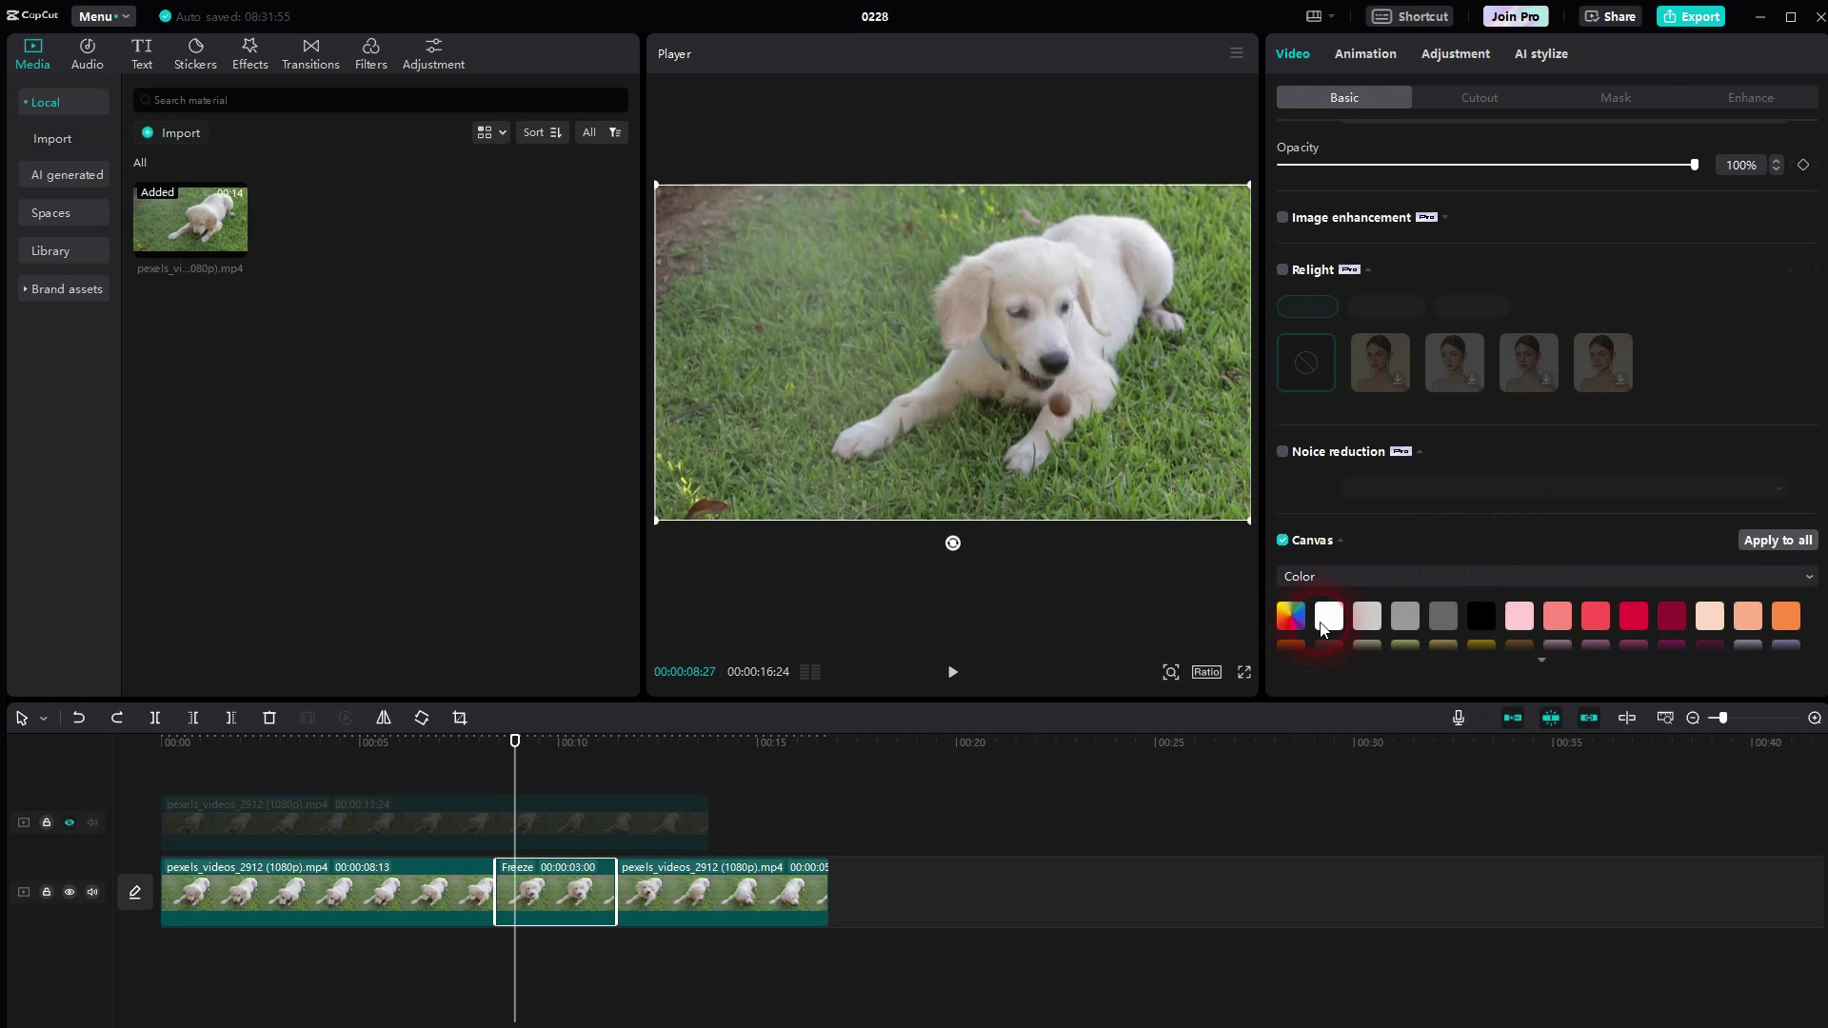
pyautogui.click(1329, 616)
# - Scale the freeze frame down to 98% to reveal a white border
pyautogui.scroll(5, 1645, 398)
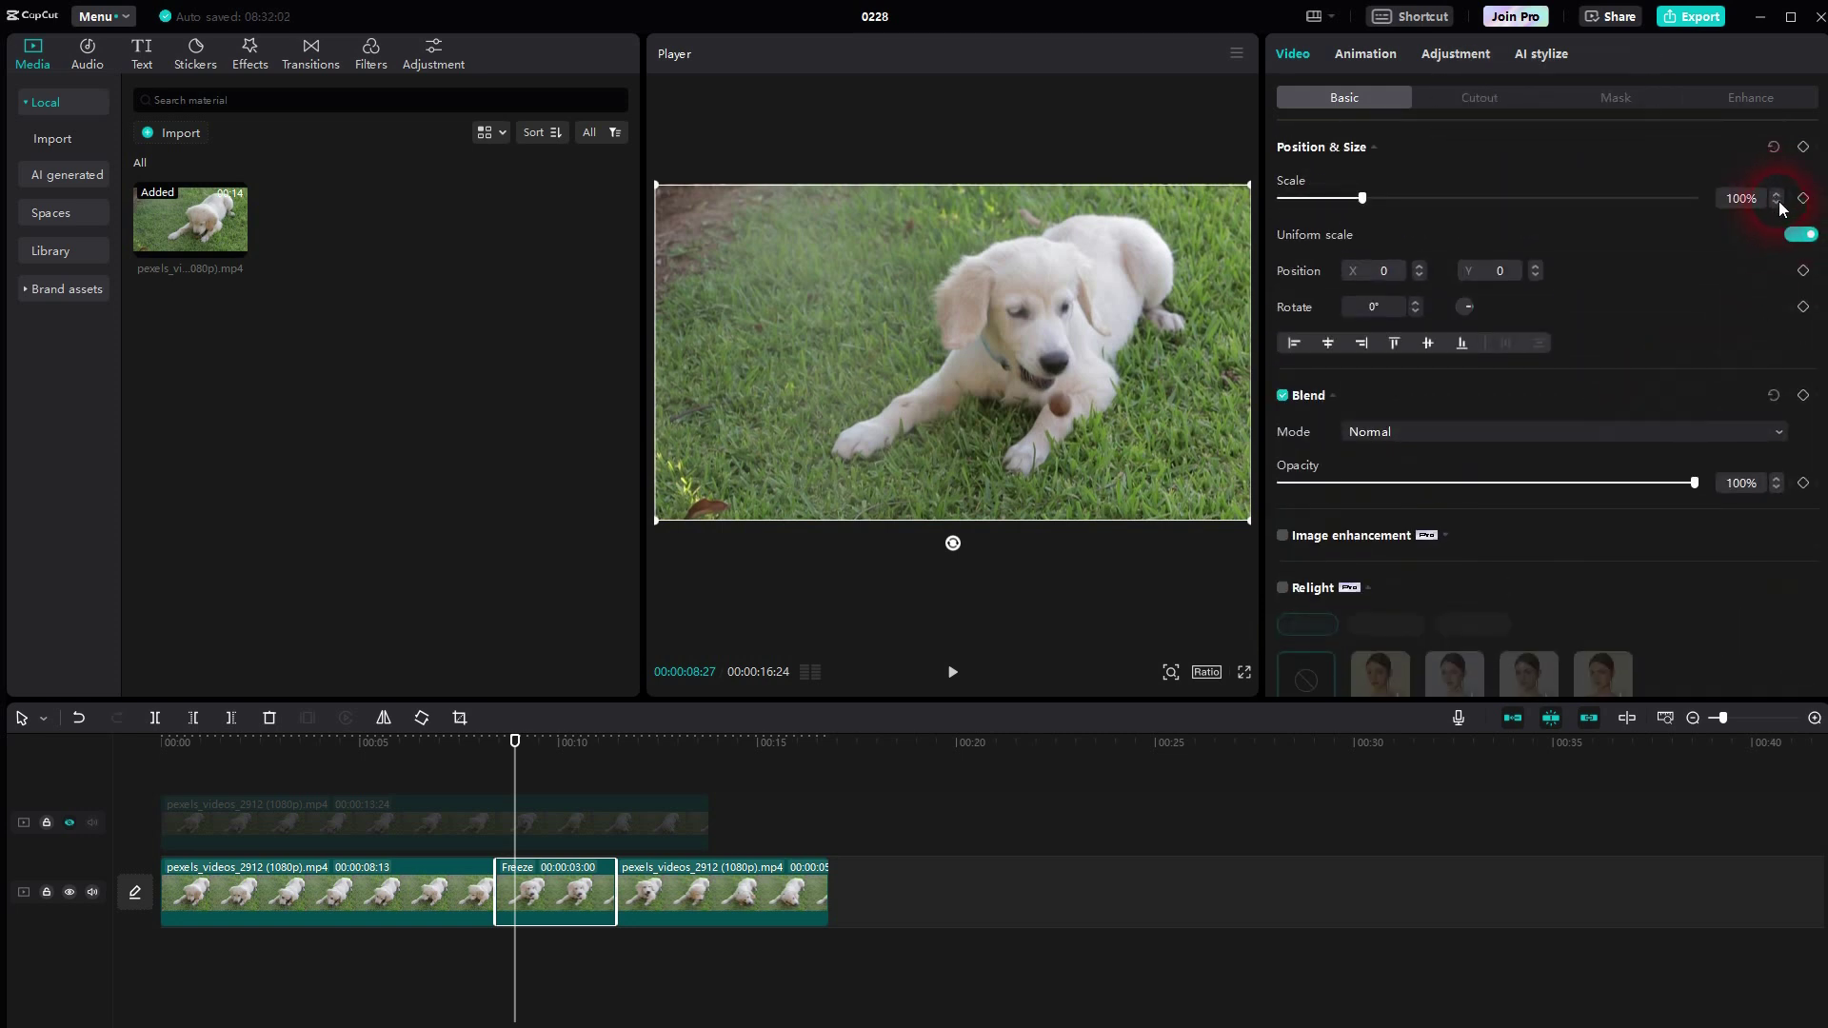
pyautogui.click(1779, 202)
pyautogui.click(1778, 202)
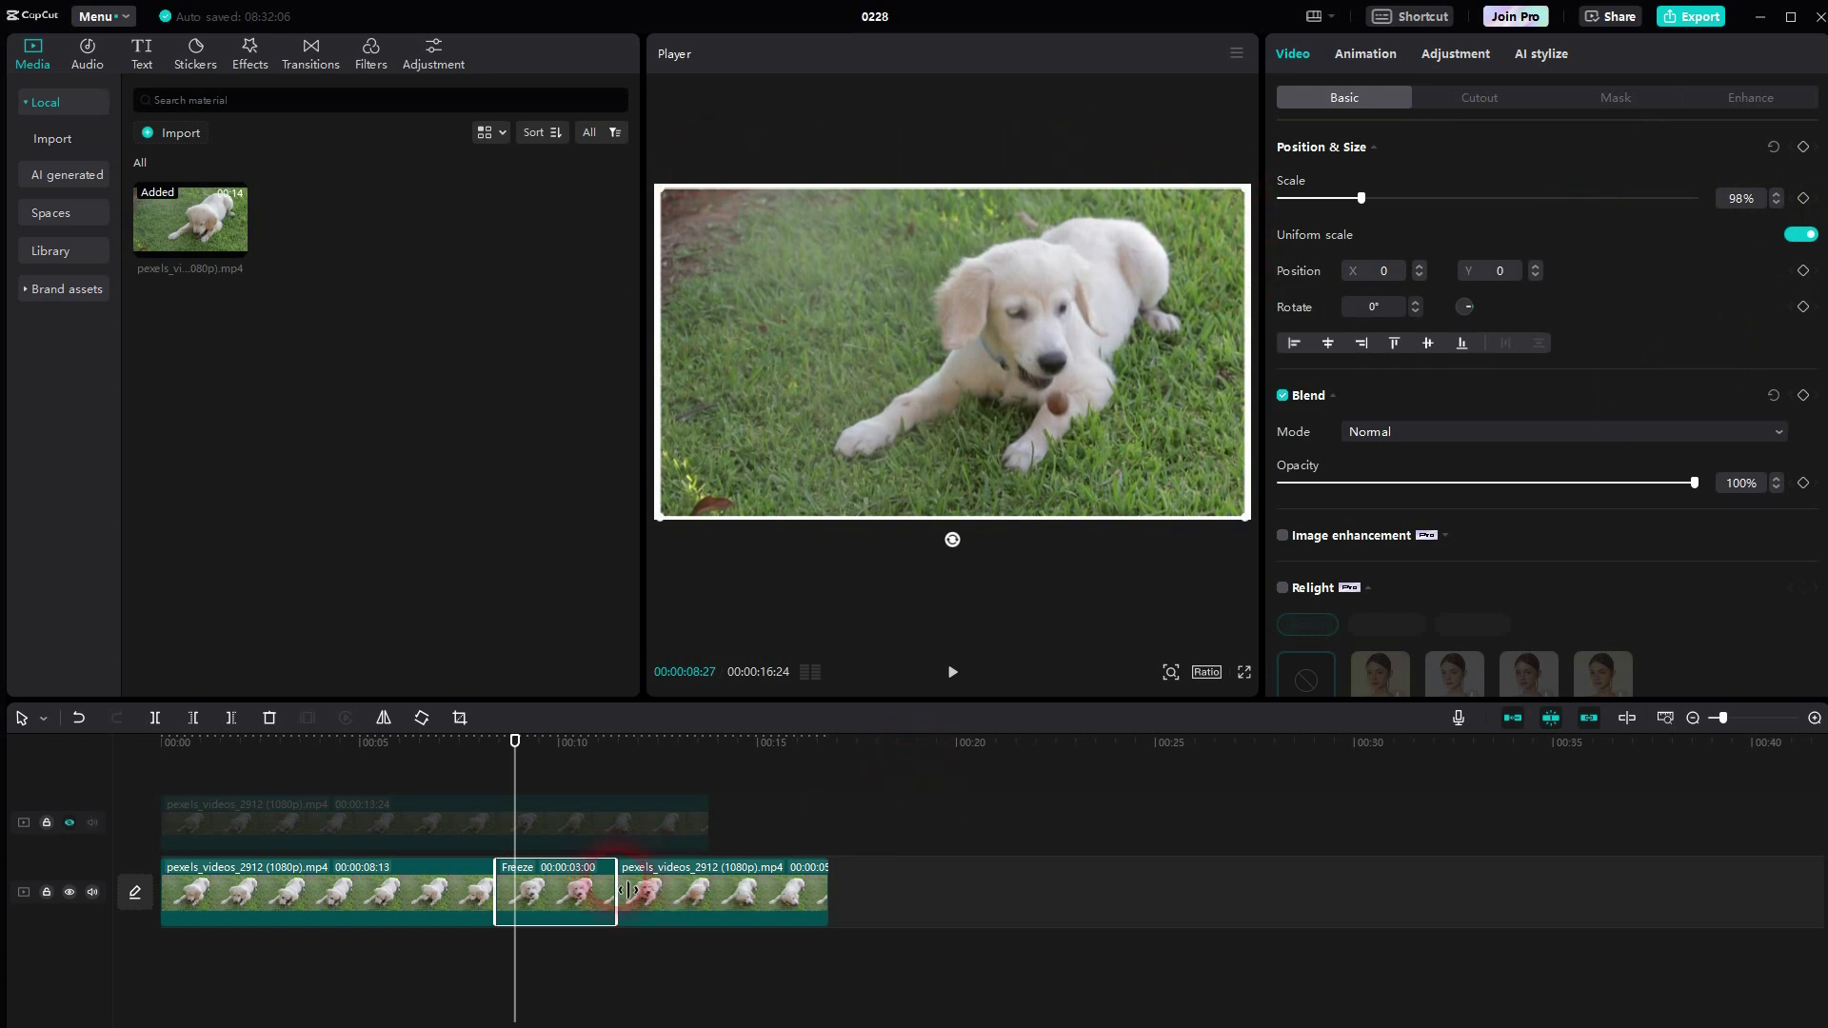
# - Make the Freeze clip a compound clip, move the edited clips up, and put the full dog clip on the main track
pyautogui.rightClick(575, 883)
pyautogui.click(655, 756)
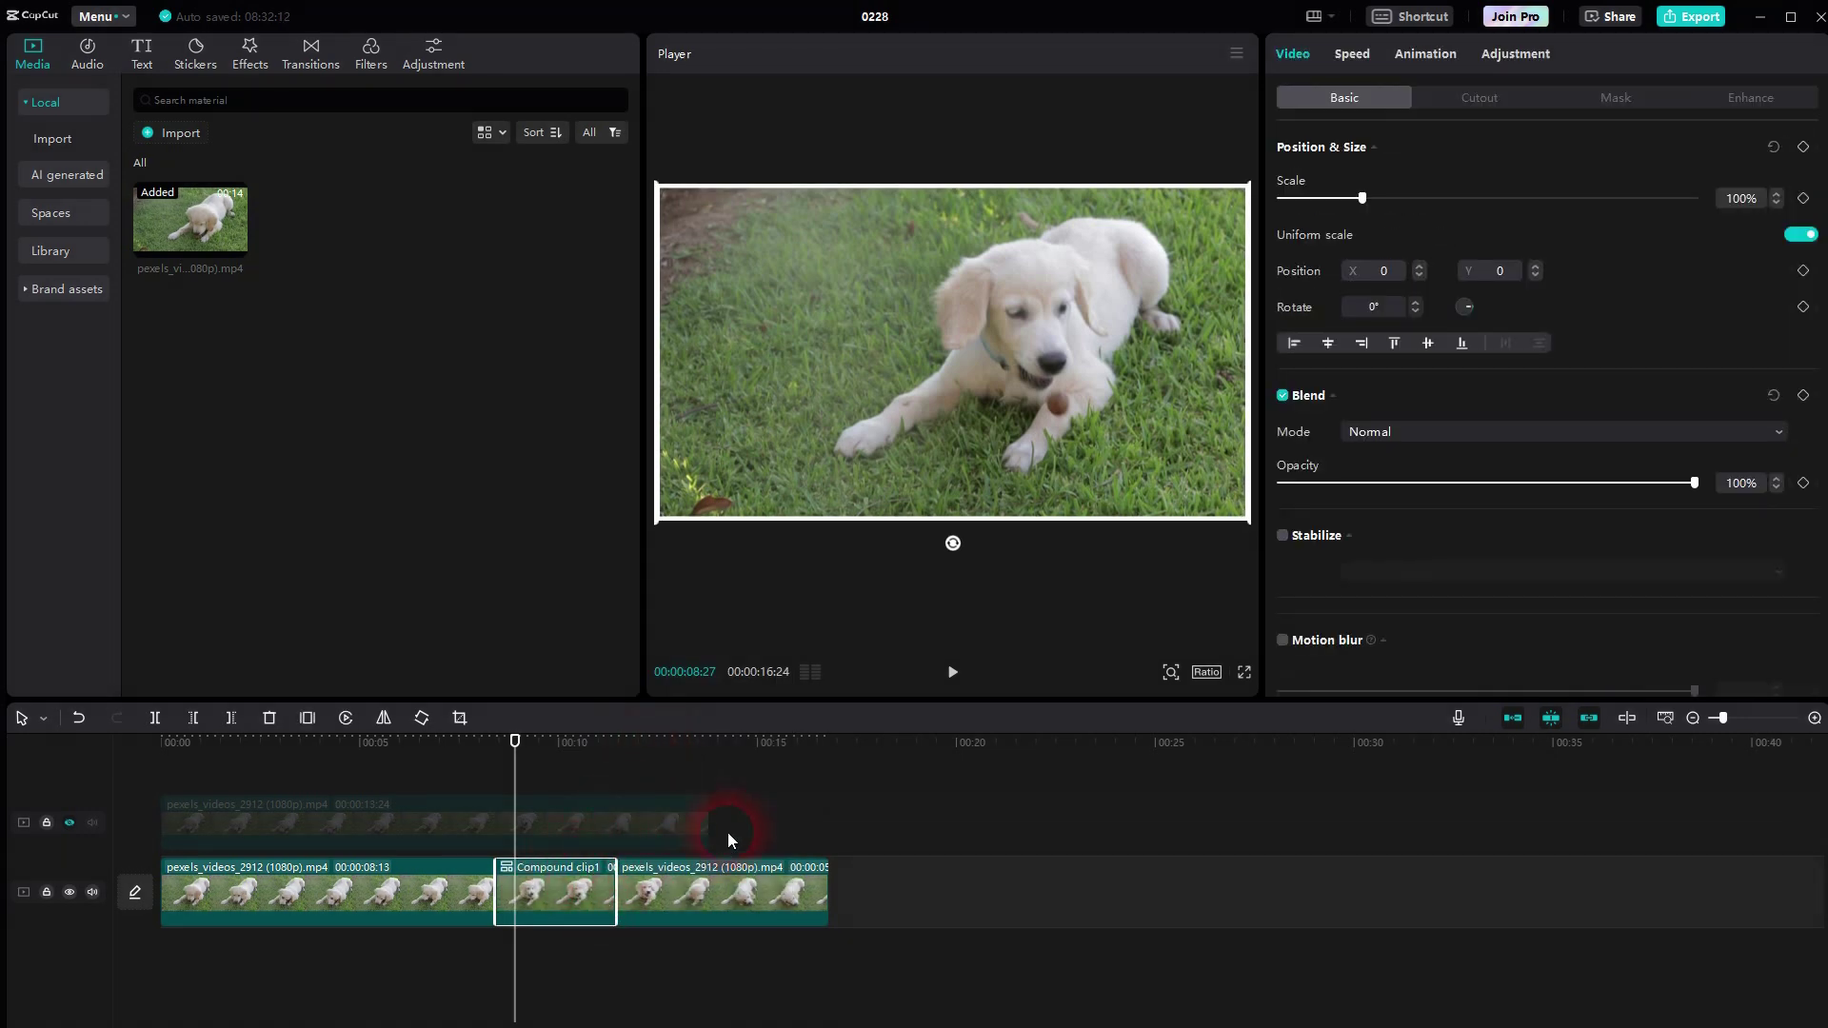
pyautogui.click(287, 820)
pyautogui.moveTo(560, 978); pyautogui.dragTo(327, 773)
pyautogui.moveTo(324, 898); pyautogui.dragTo(314, 952)
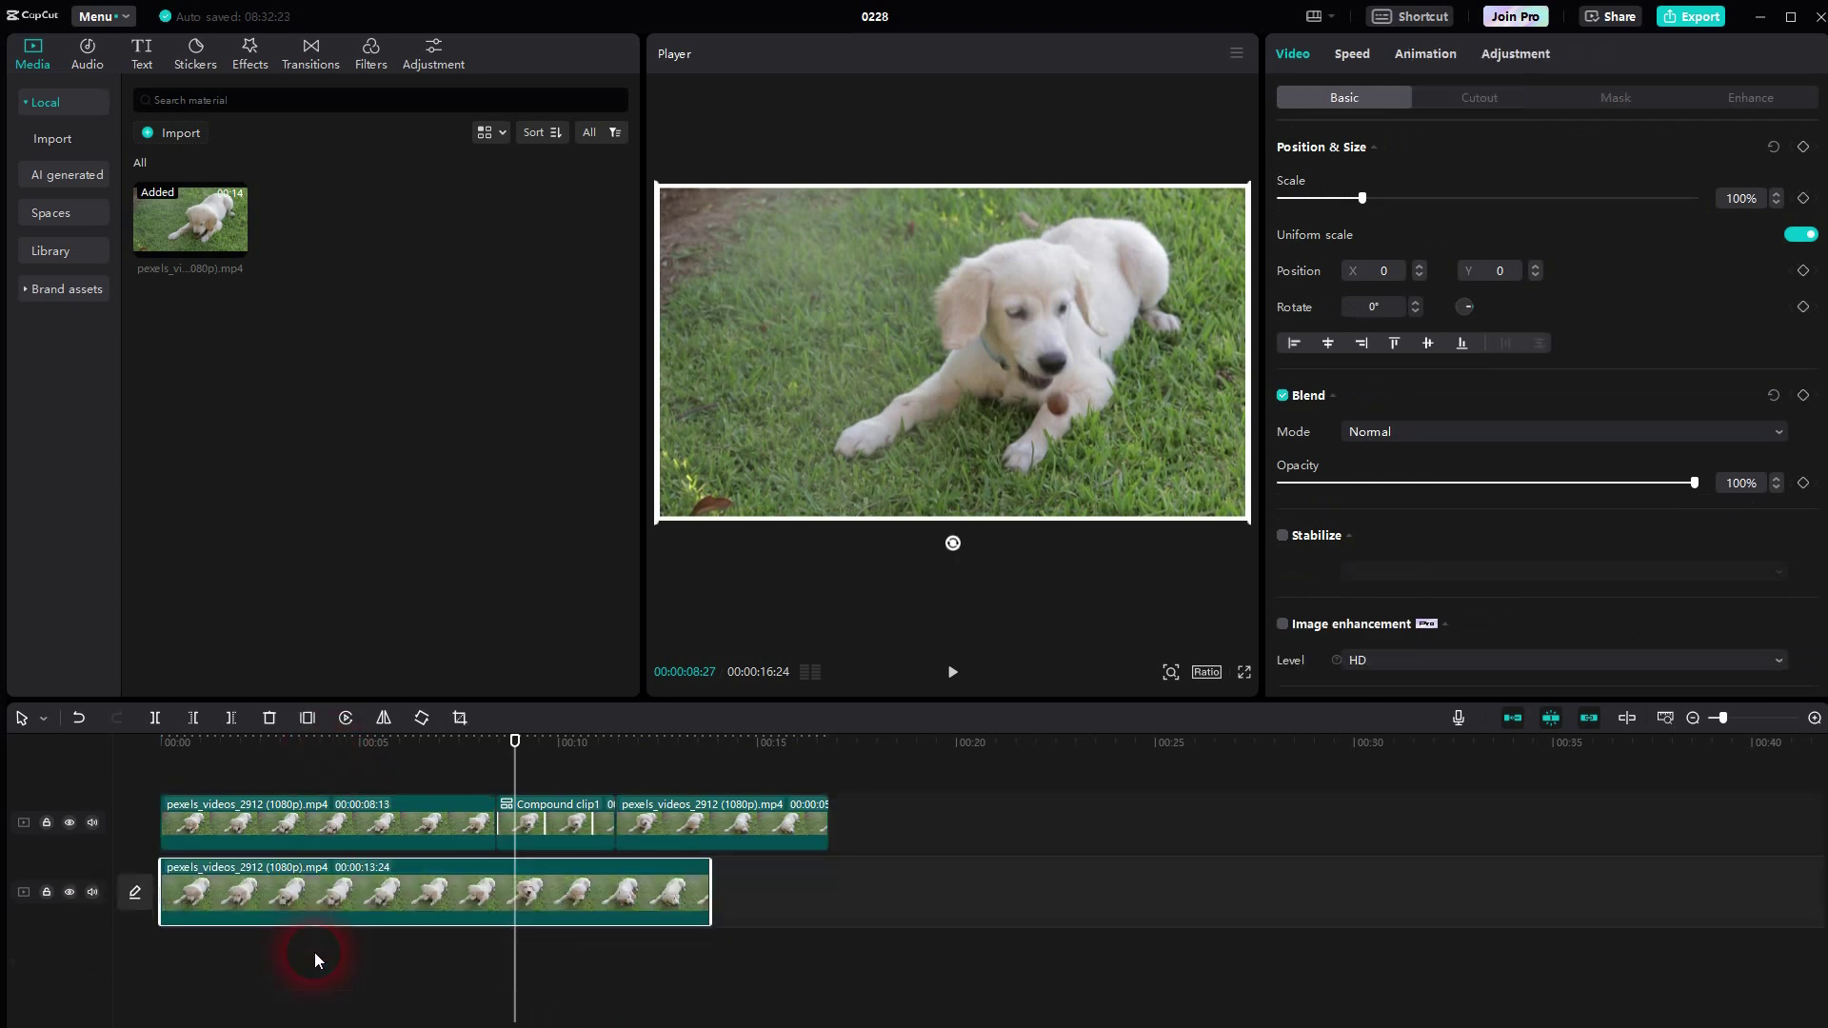
pyautogui.click(577, 823)
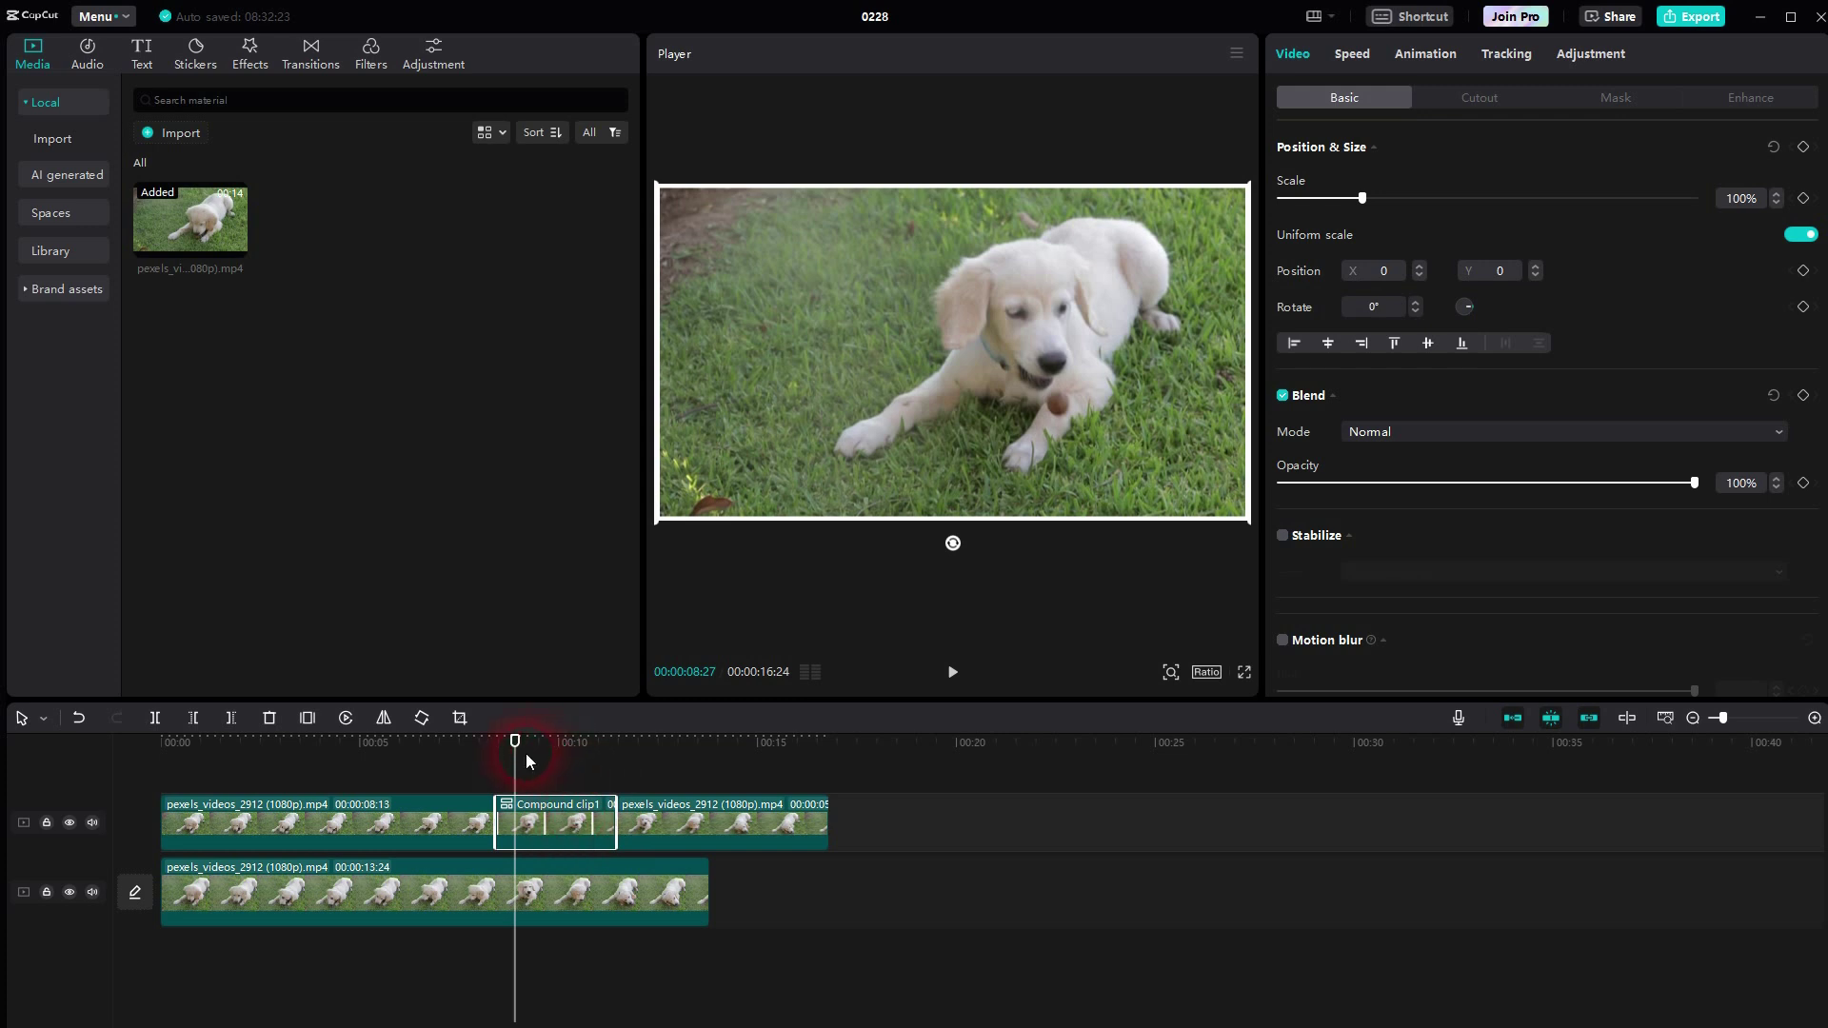
# - Set Compound clip1's scale to 100% and return the playhead to 08:13
pyautogui.moveTo(1361, 198); pyautogui.dragTo(1329, 218)
pyautogui.click(1071, 385)
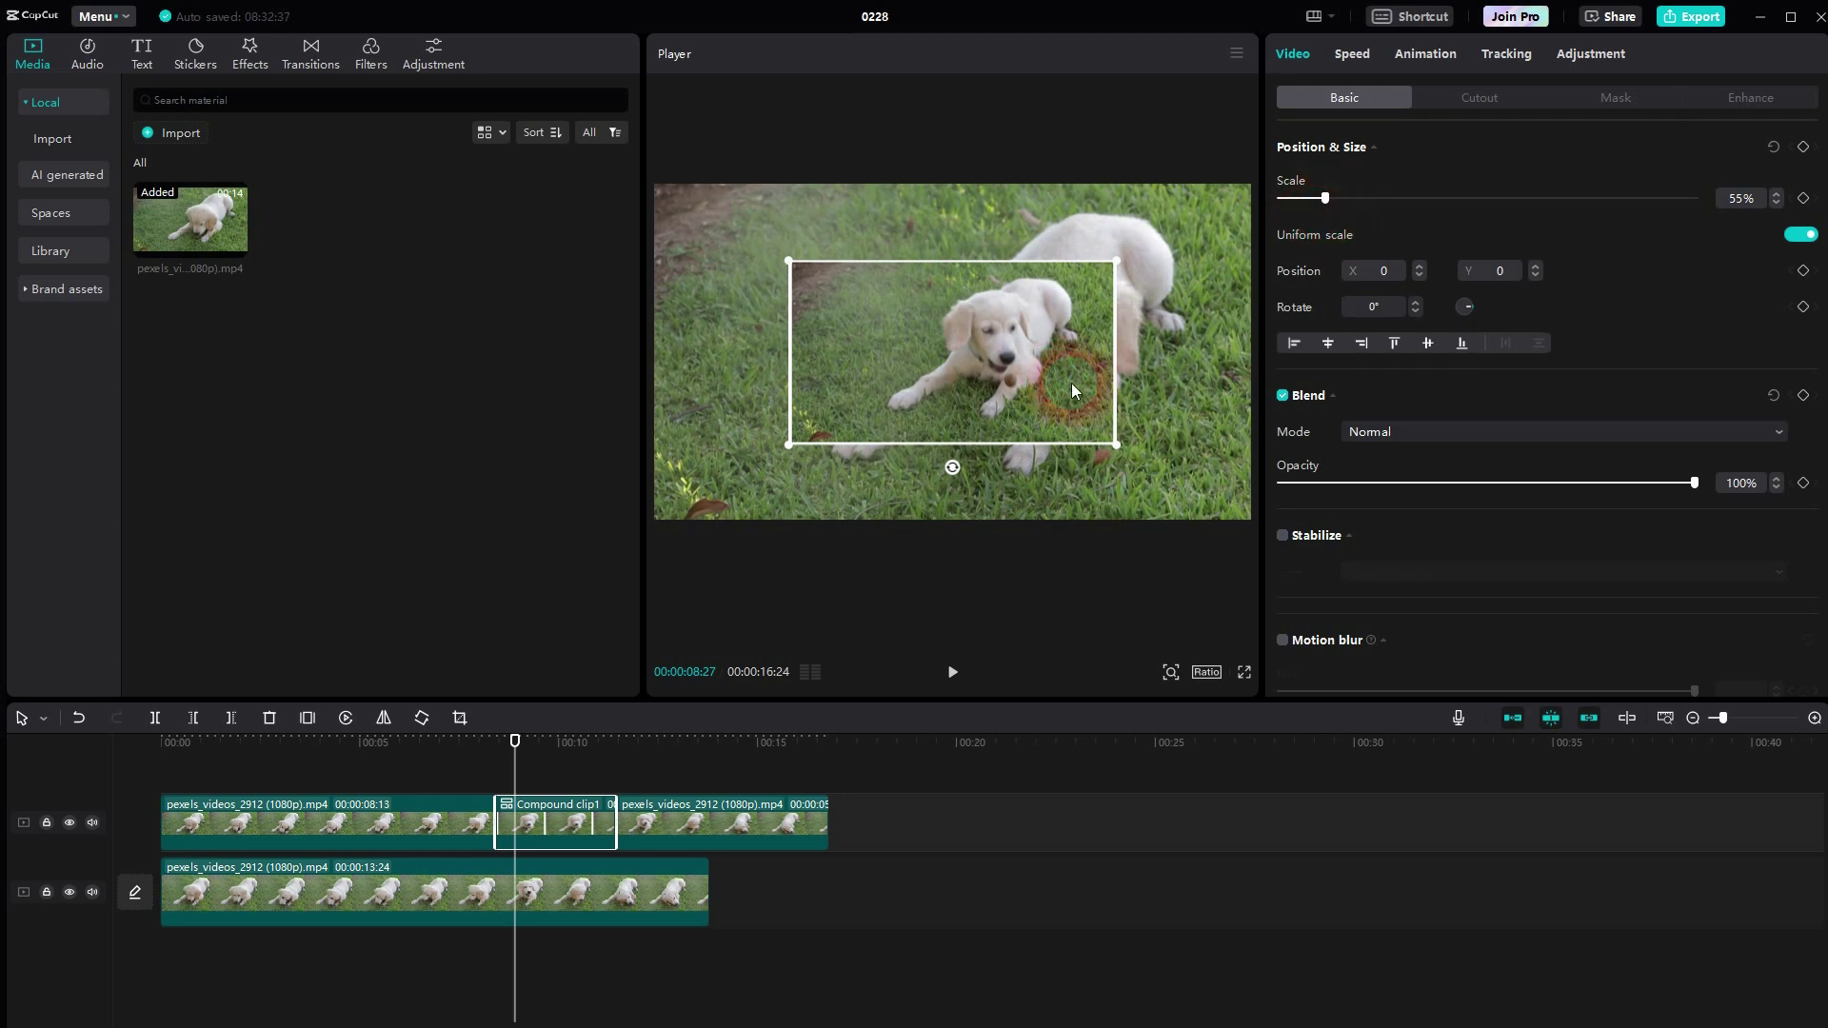
pyautogui.click(1736, 202)
pyautogui.write('100')
pyautogui.press('Return')
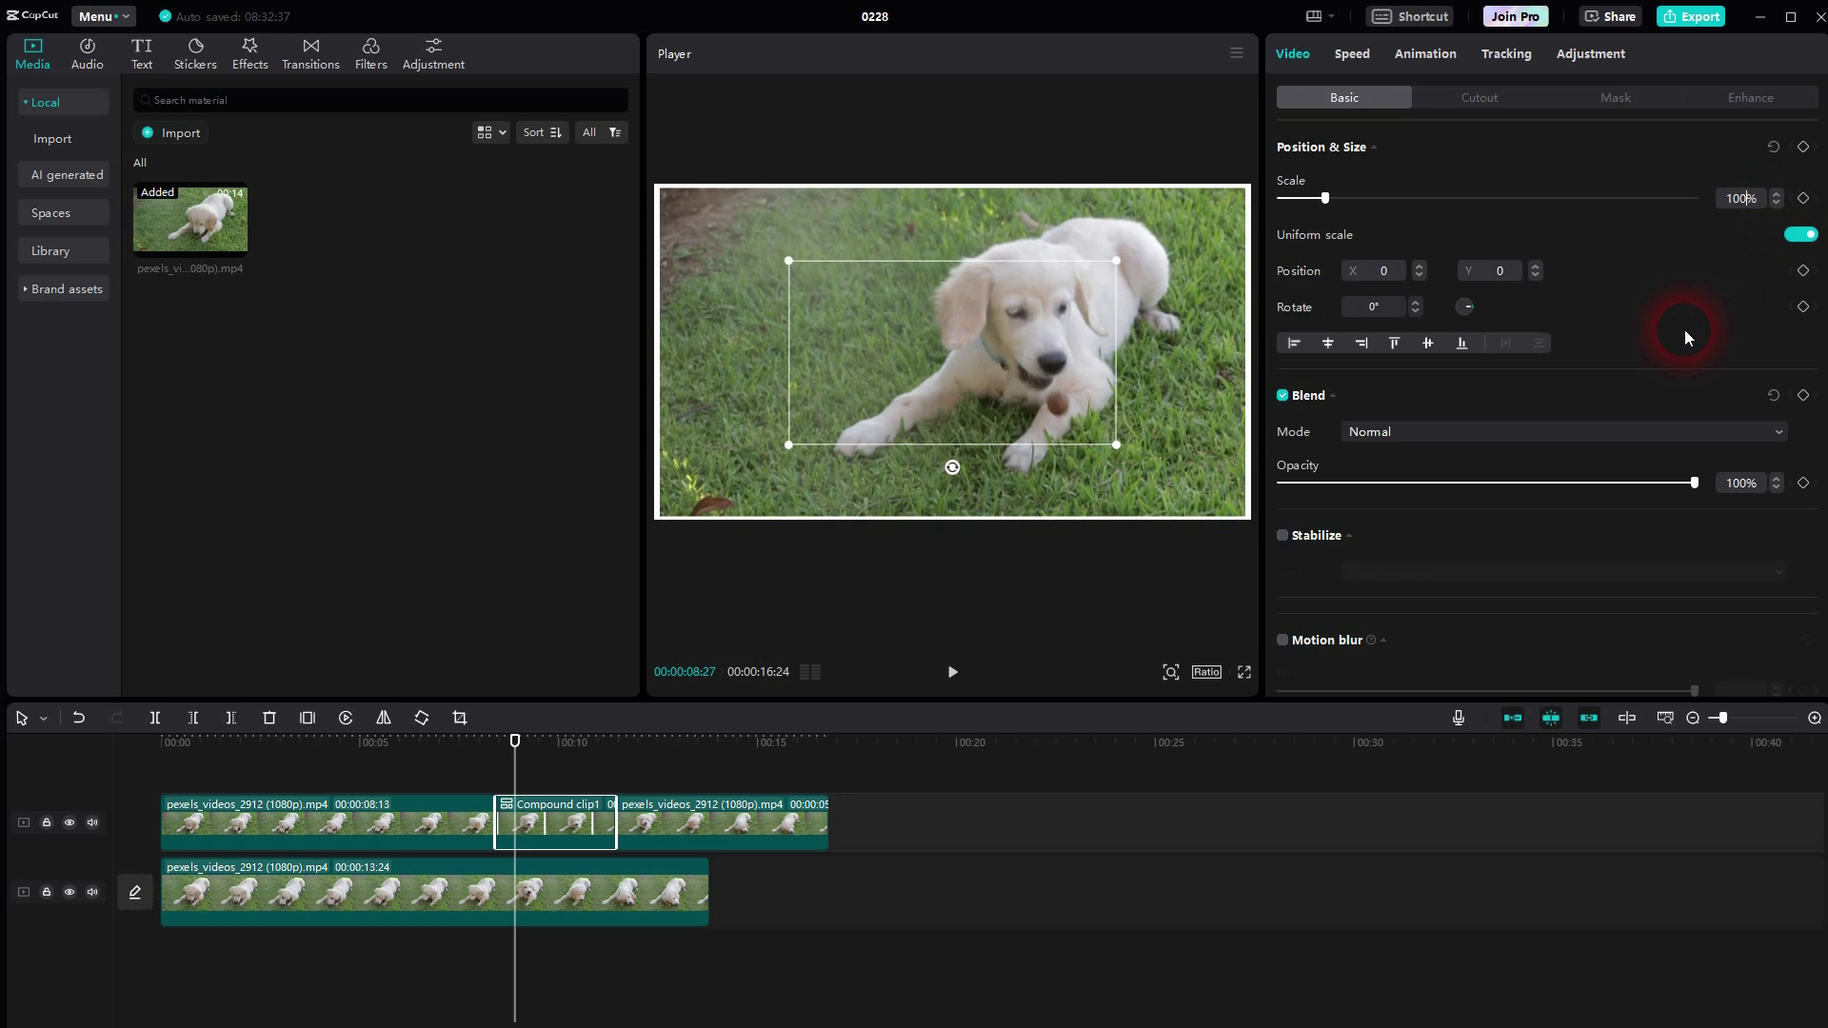
pyautogui.moveTo(527, 762); pyautogui.dragTo(509, 764)
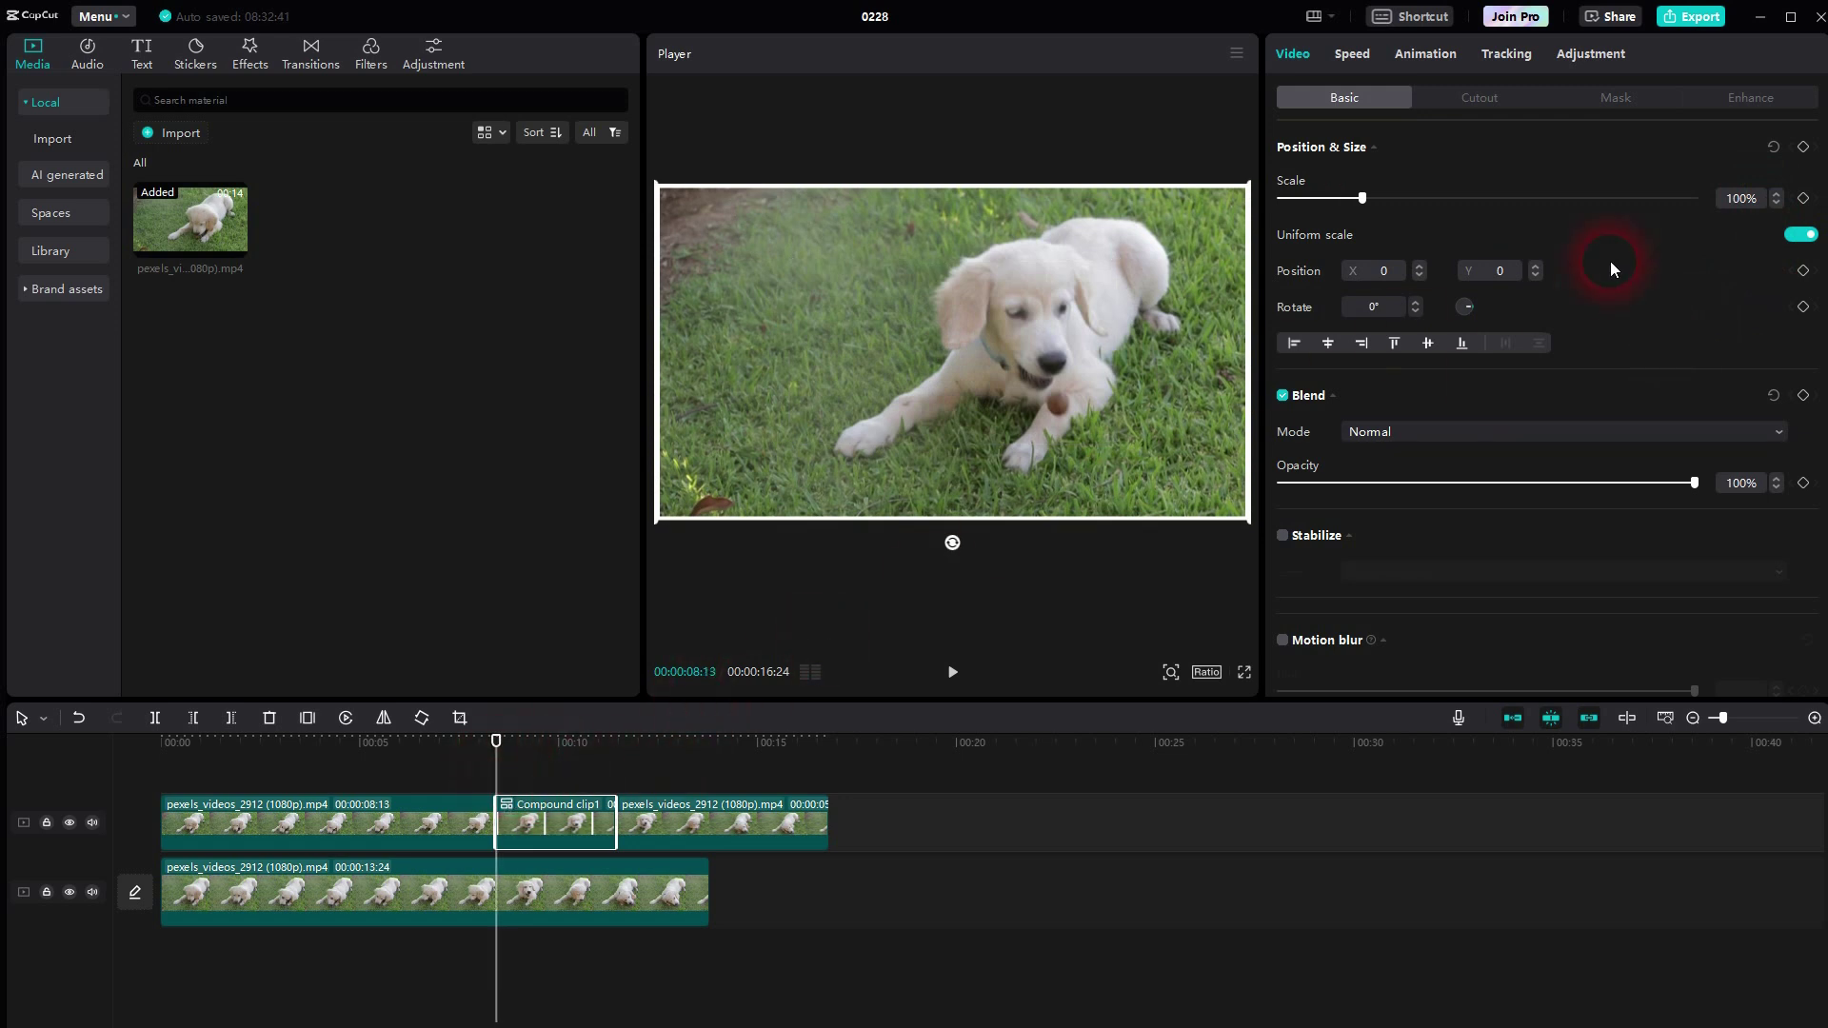
# - Keyframe Compound clip1's scale at 100% at 08:13 and 50% at 08:18
pyautogui.click(1803, 198)
pyautogui.press('Right')
pyautogui.press('Right')
pyautogui.click(543, 835)
pyautogui.press('Right')
pyautogui.press('Right')
pyautogui.press('Right')
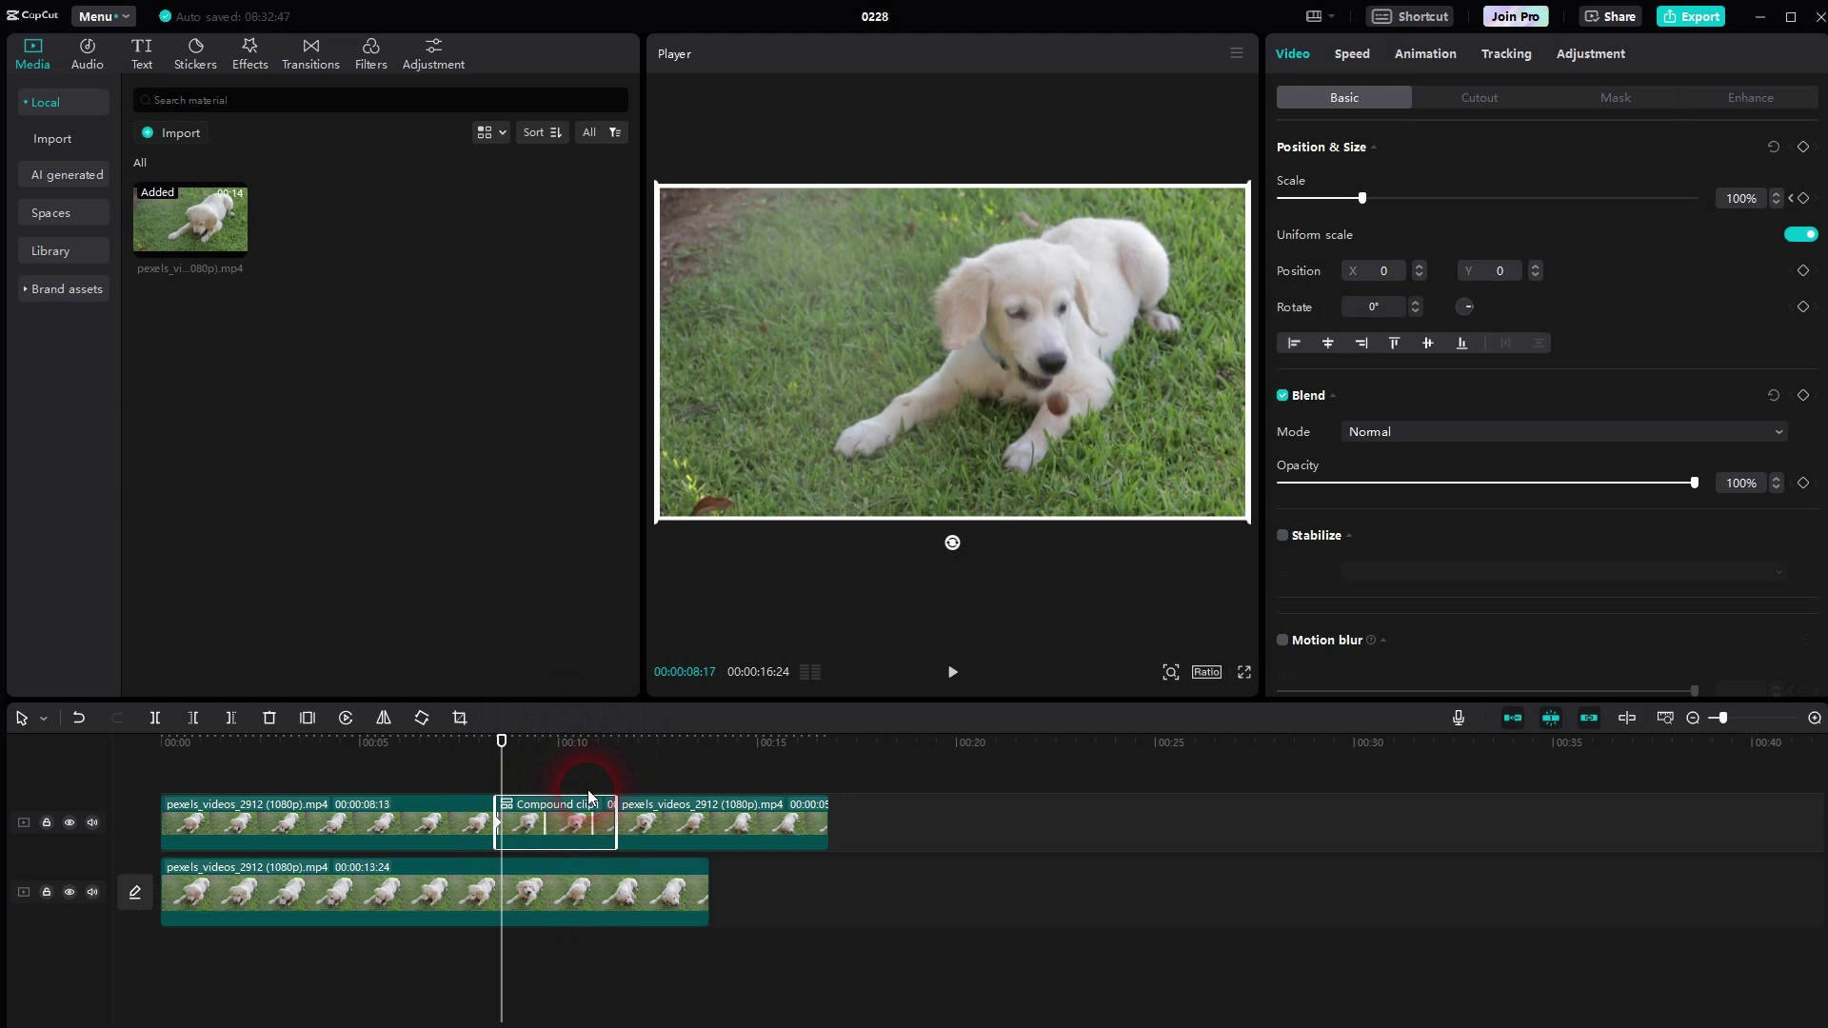
pyautogui.click(1734, 207)
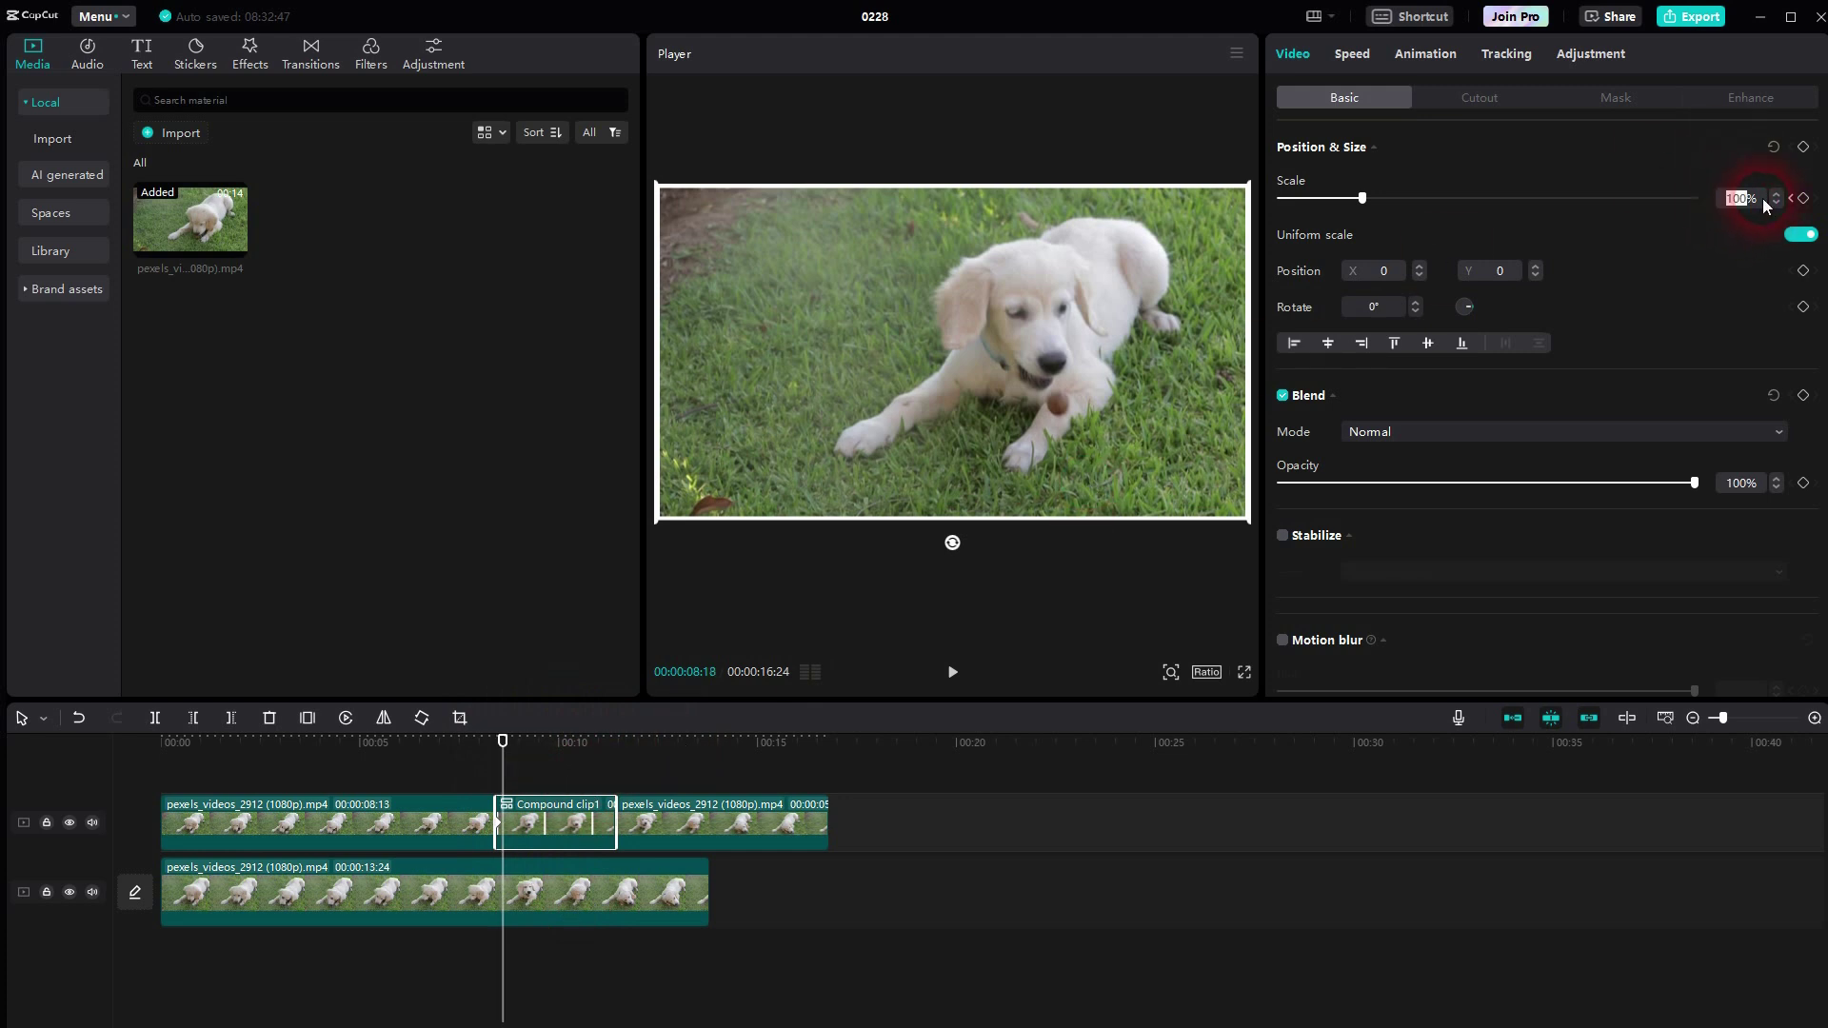
pyautogui.write('50')
pyautogui.press('Return')
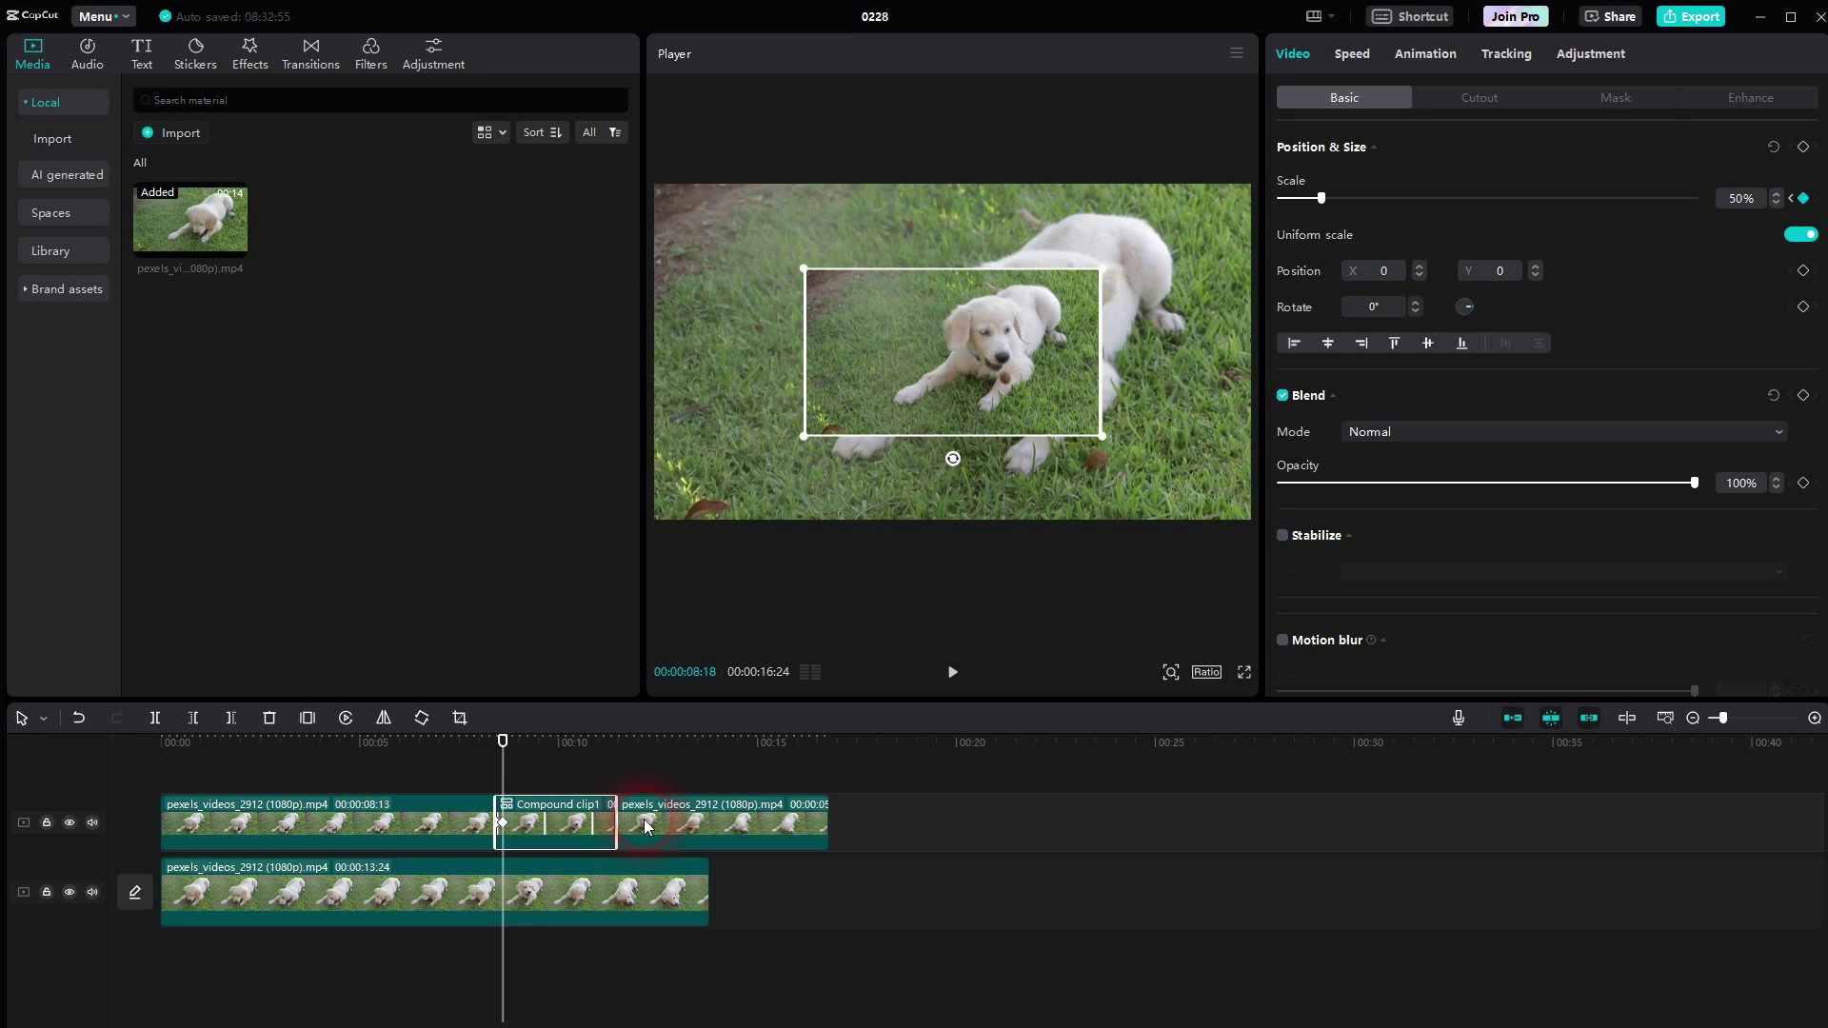
pyautogui.click(1792, 200)
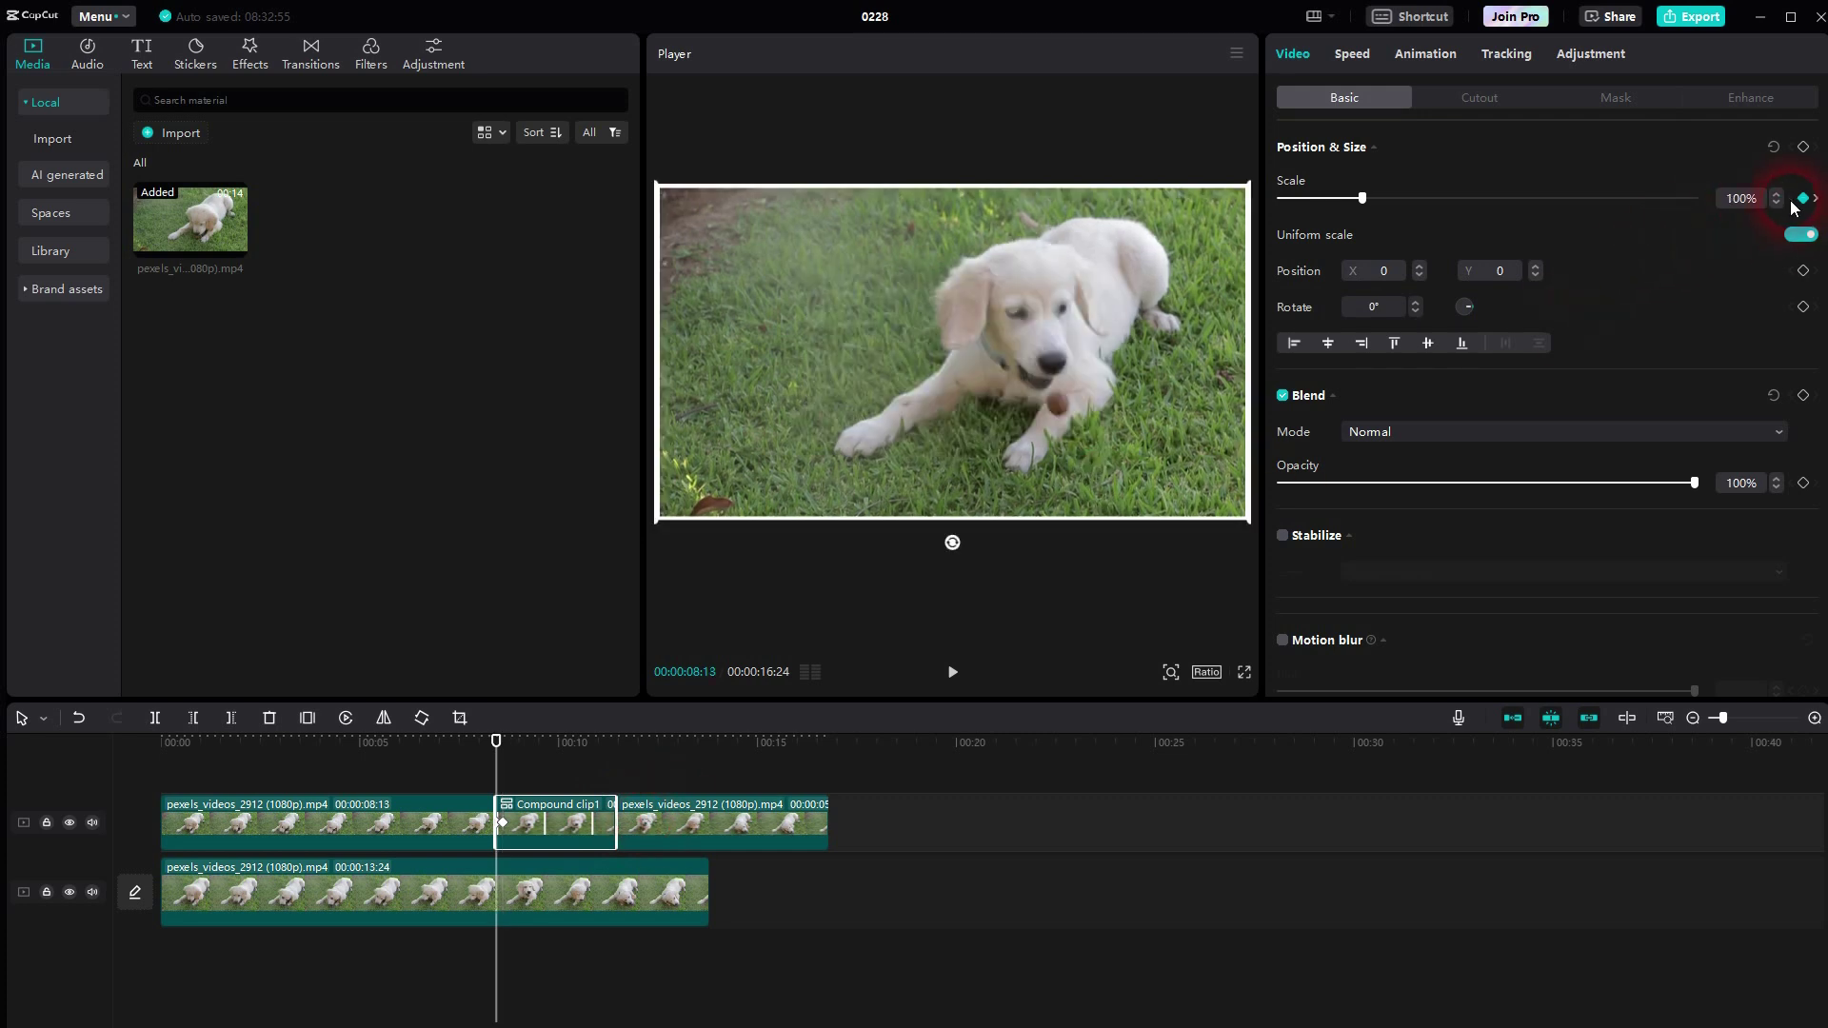
# - Keyframe the snapshot's position from centre at 08:13 to up-left at 08:18, tilting it -12°
pyautogui.click(1805, 273)
pyautogui.click(1815, 198)
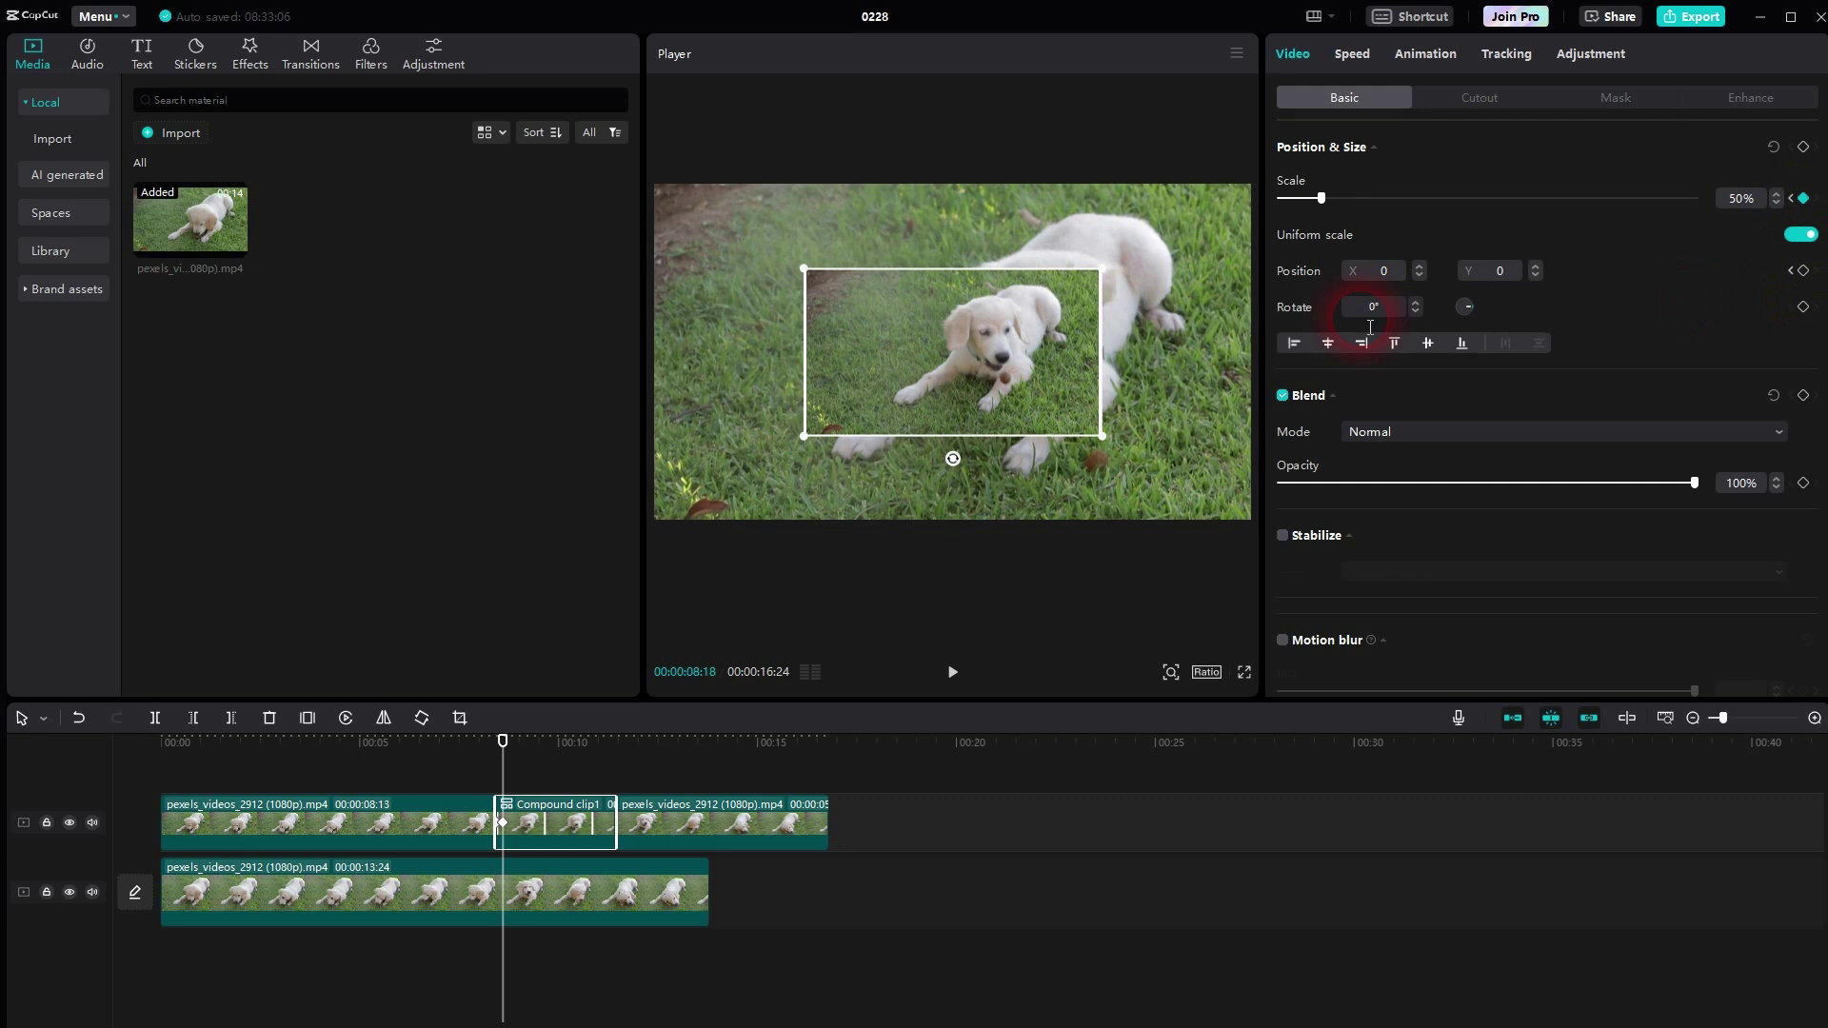
pyautogui.moveTo(899, 364); pyautogui.dragTo(802, 325)
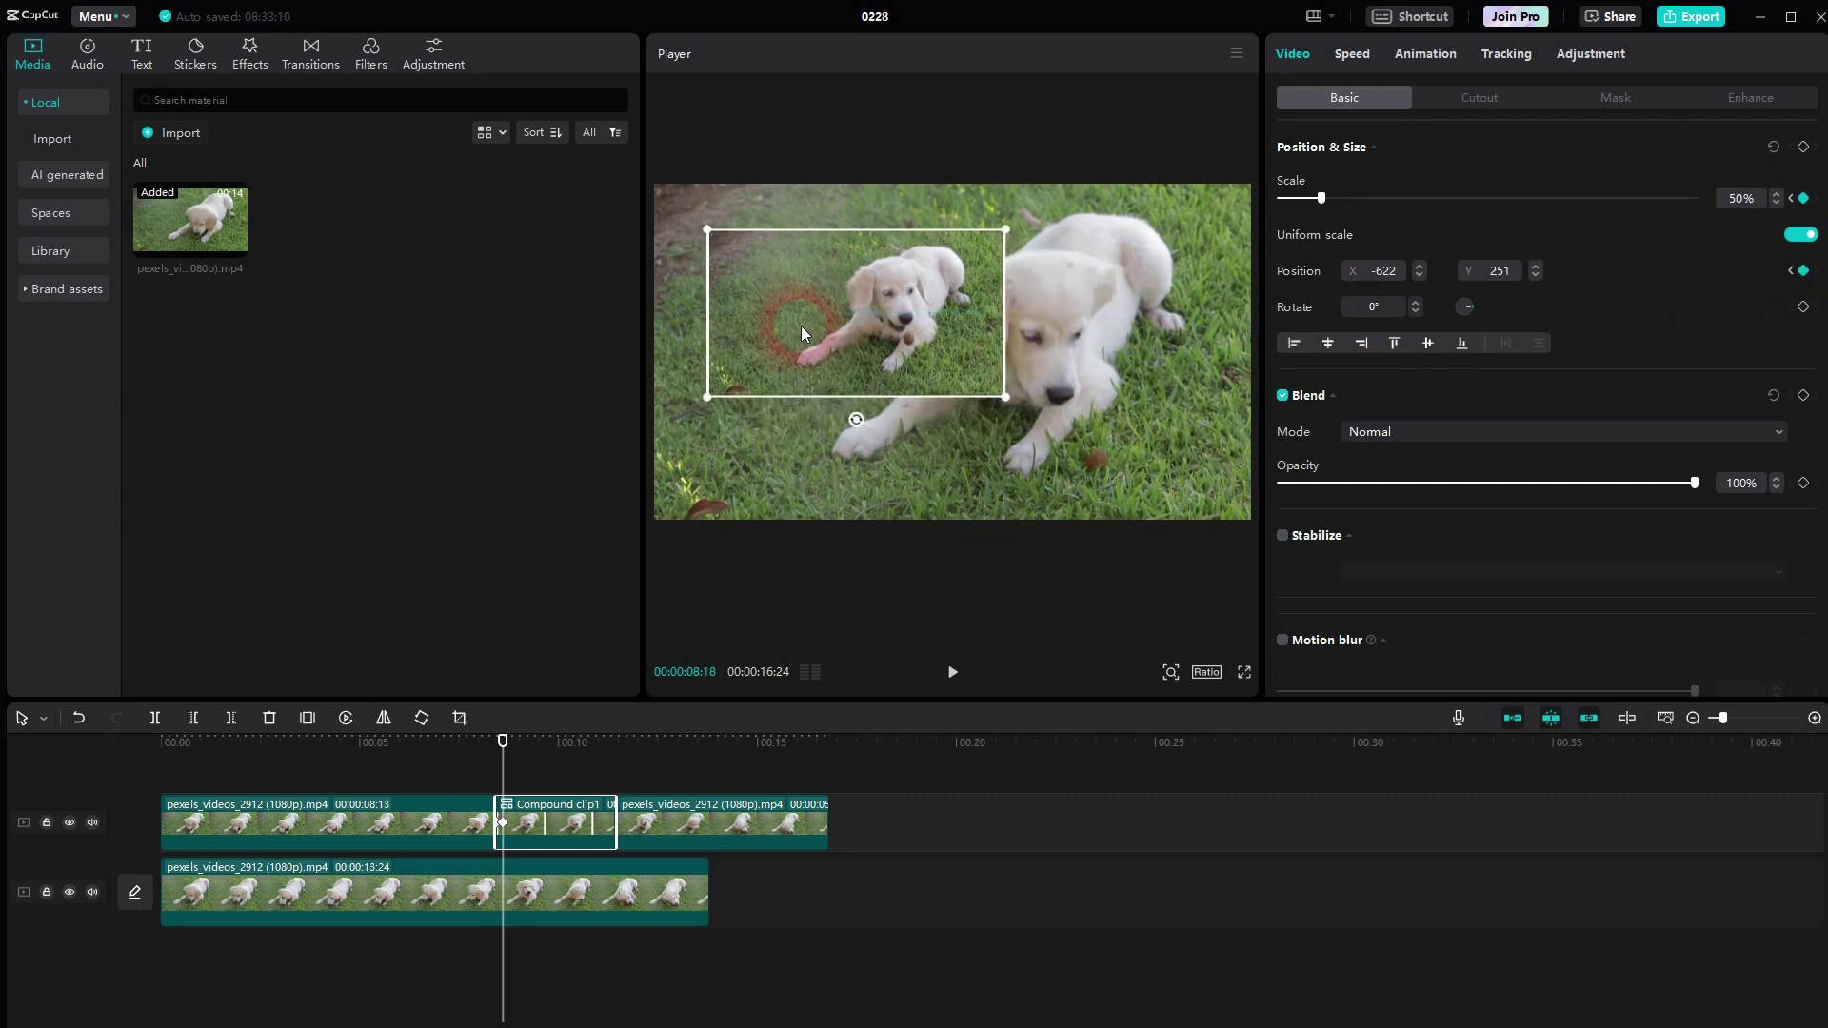
pyautogui.click(1791, 271)
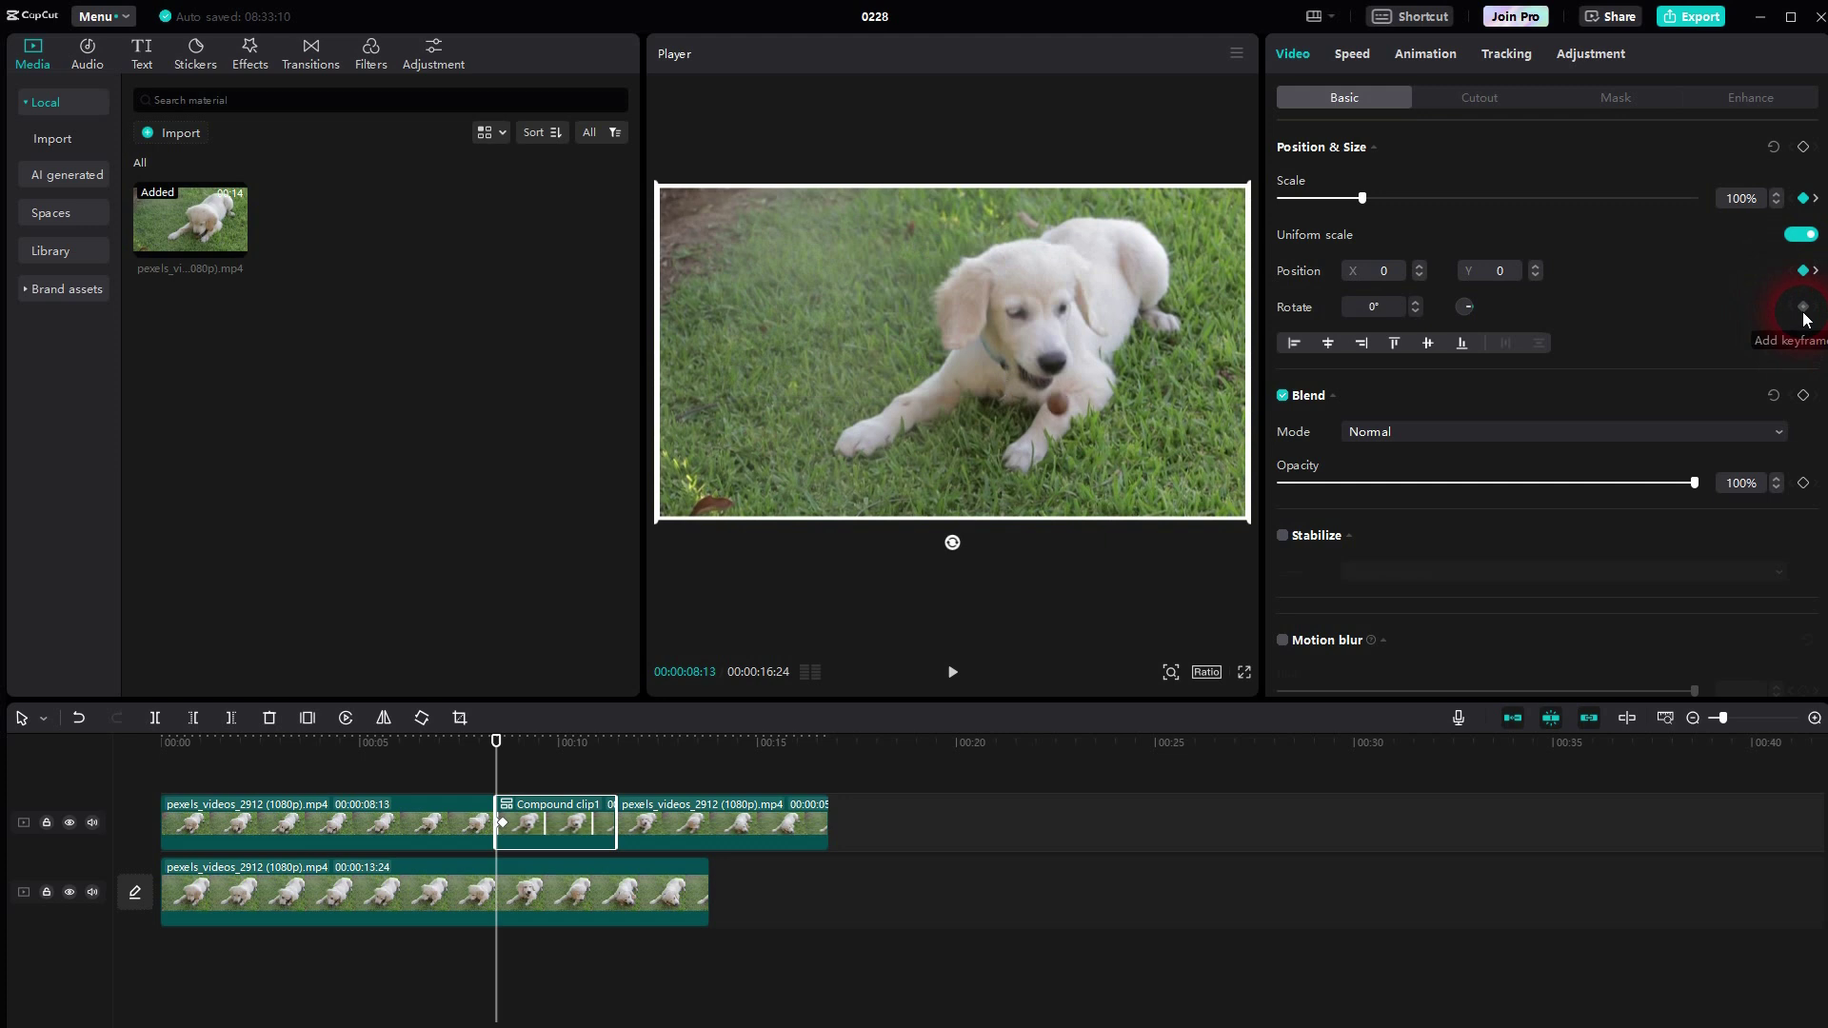
pyautogui.click(1815, 271)
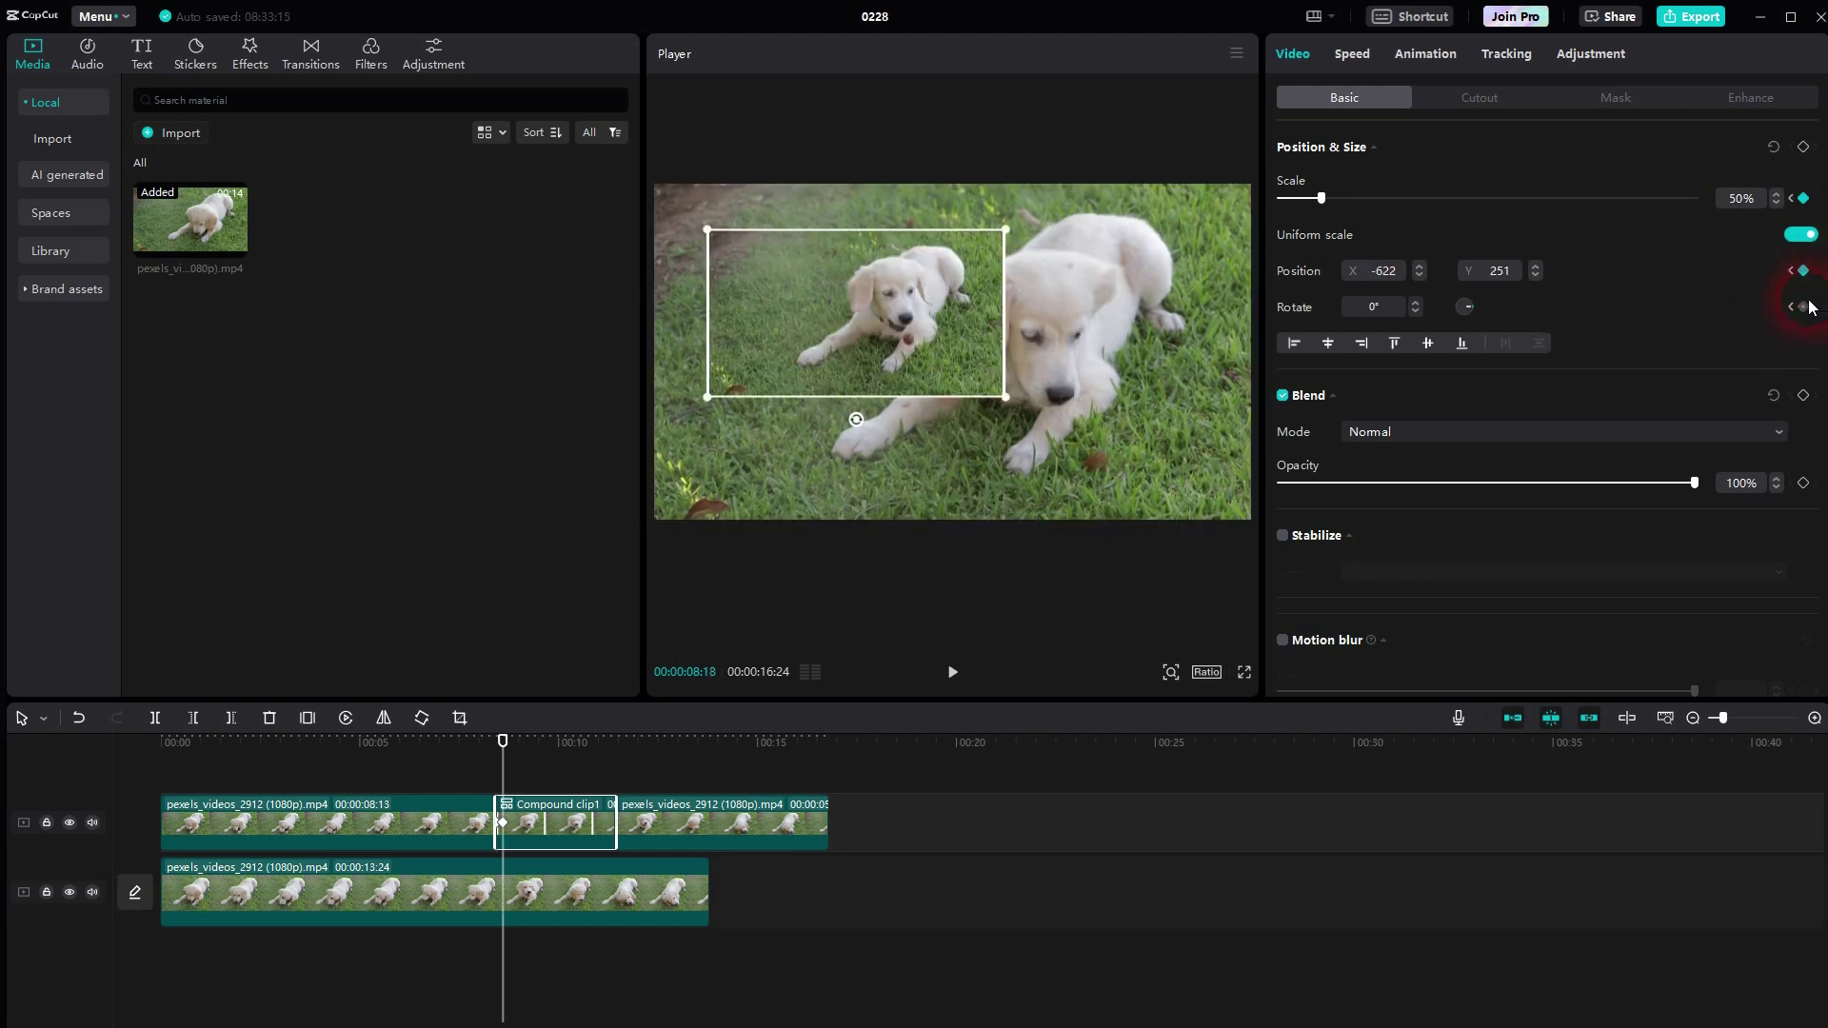
pyautogui.click(857, 421)
pyautogui.moveTo(853, 422); pyautogui.dragTo(878, 432)
# - Add a -12° rotation keyframe at 08:18 and jump back to the 08:13 keyframe
pyautogui.click(1802, 306)
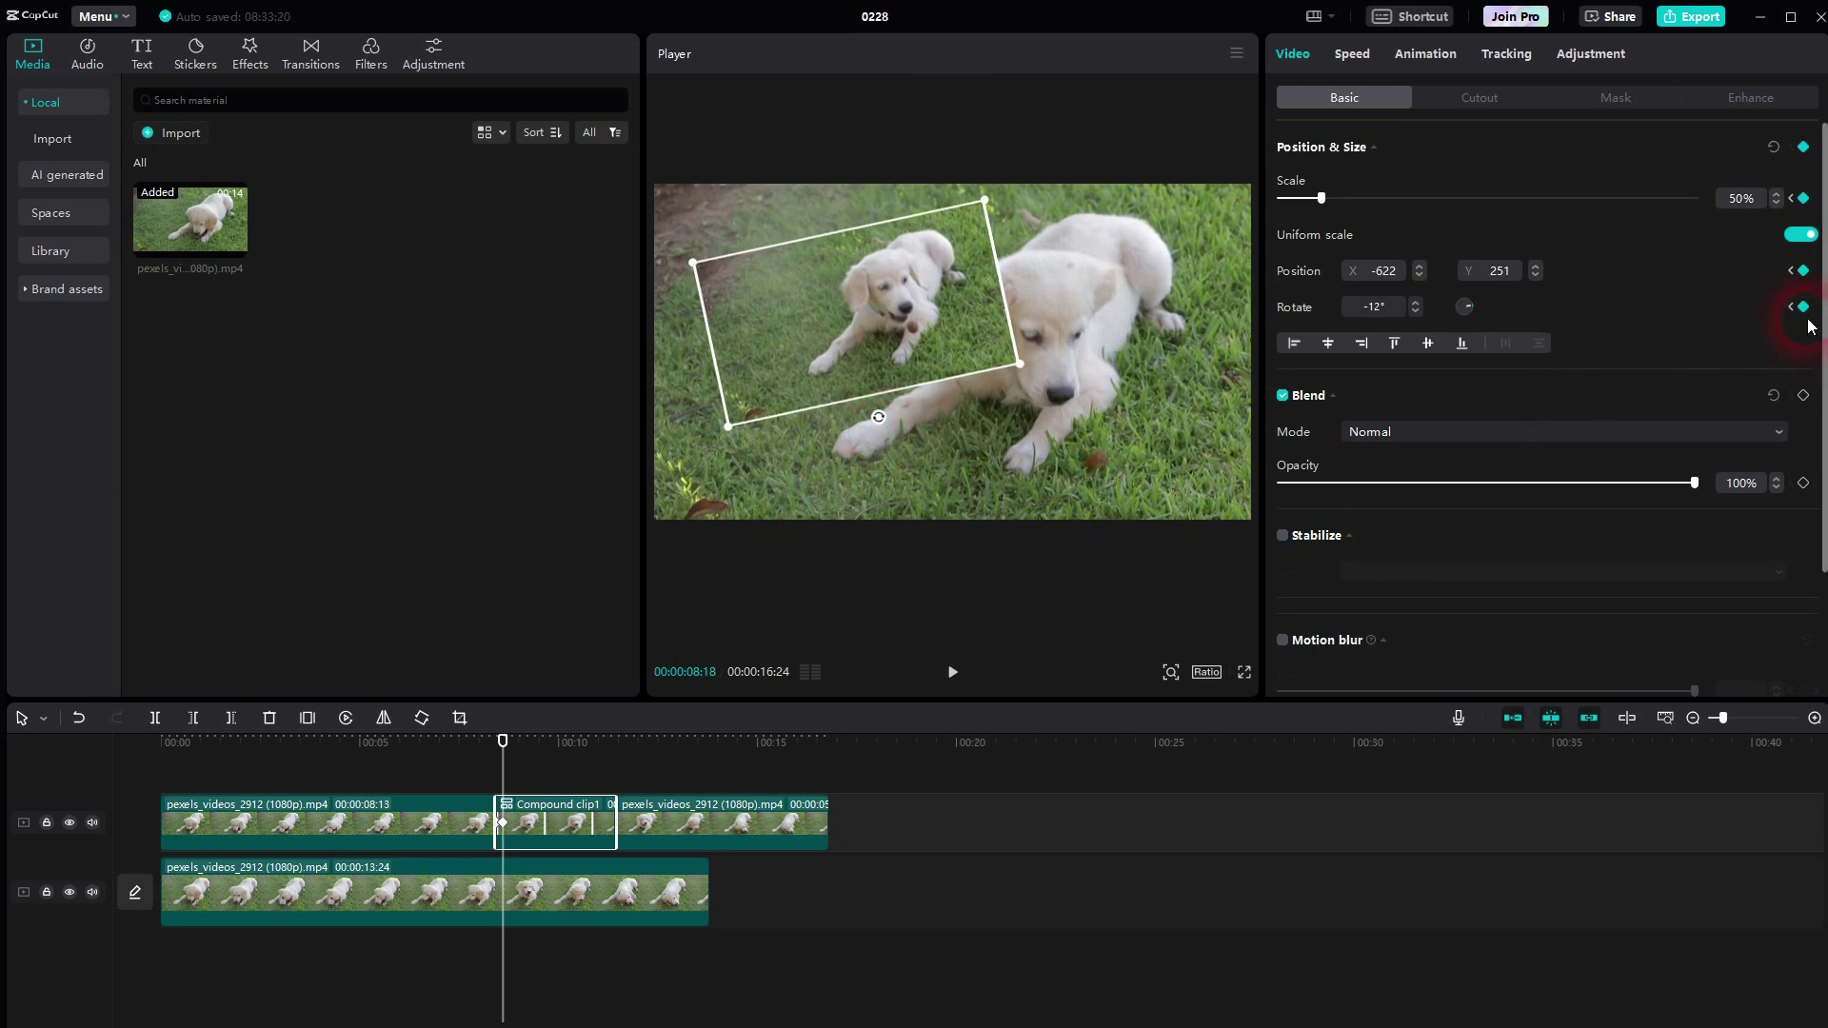
pyautogui.click(1791, 270)
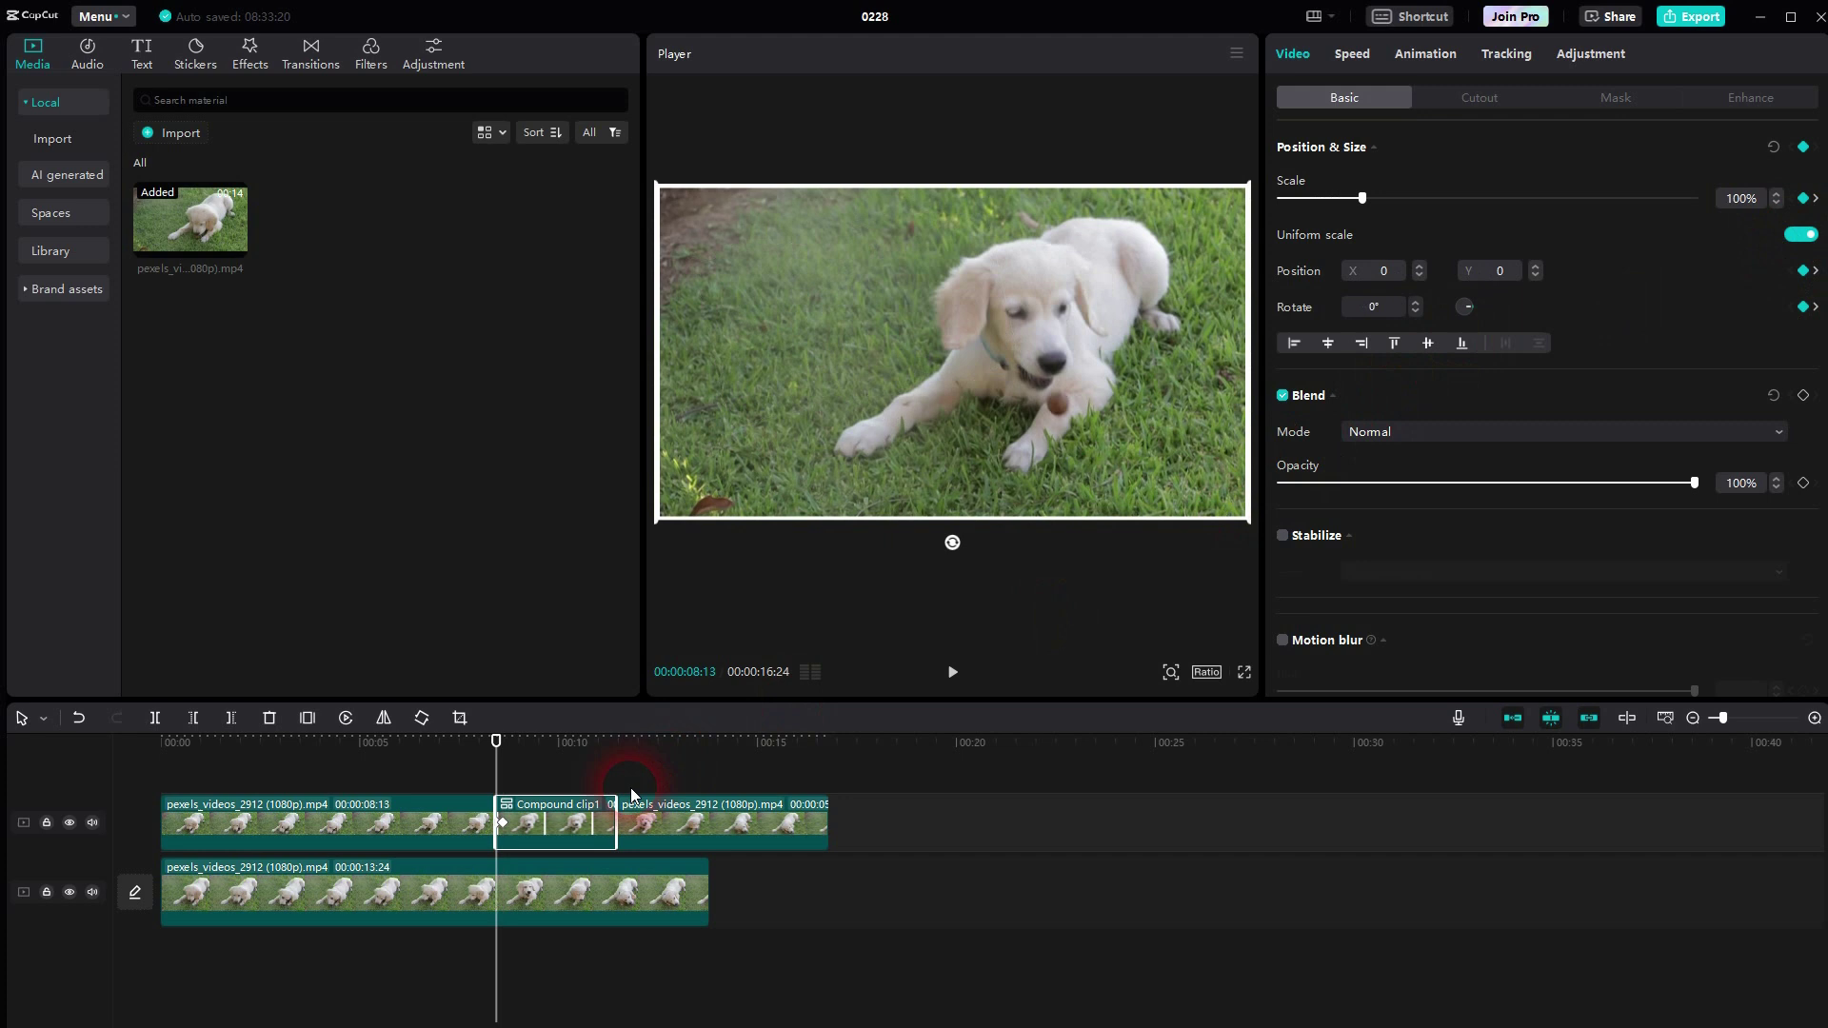
# - Play back the snapshot animation from before the freeze frame to check it
pyautogui.click(458, 762)
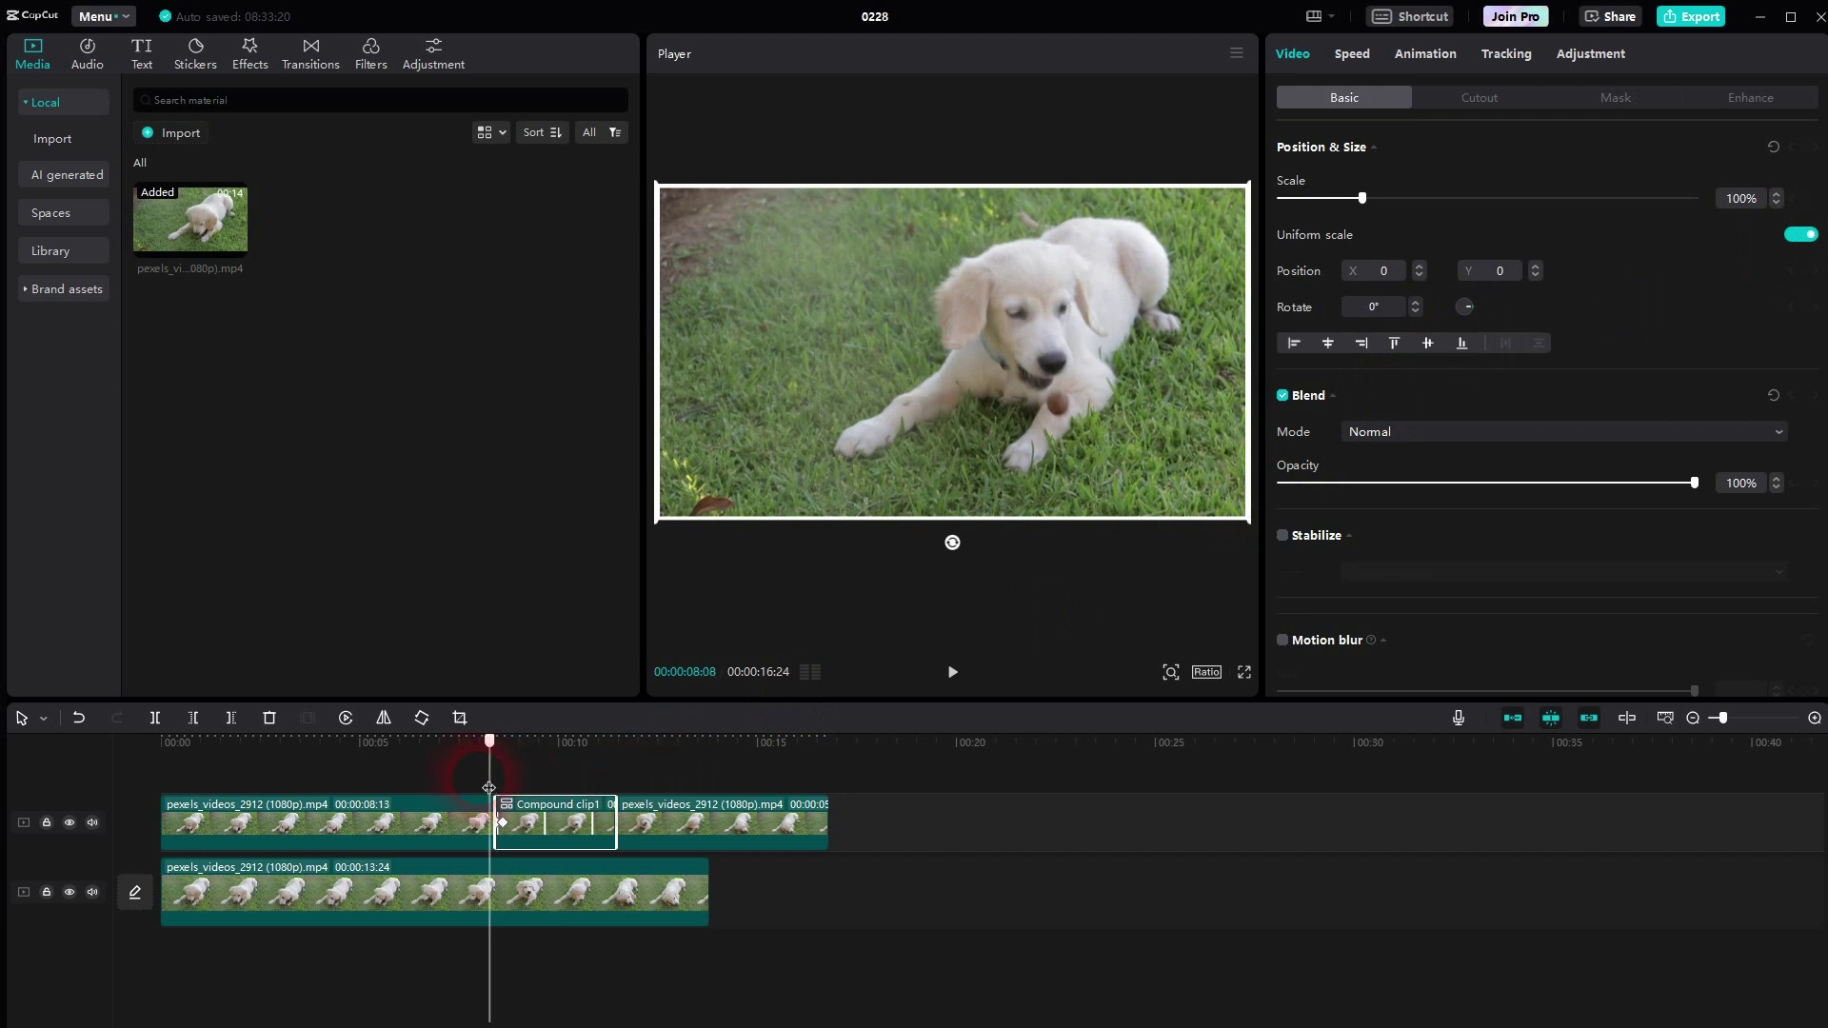
pyautogui.click(953, 672)
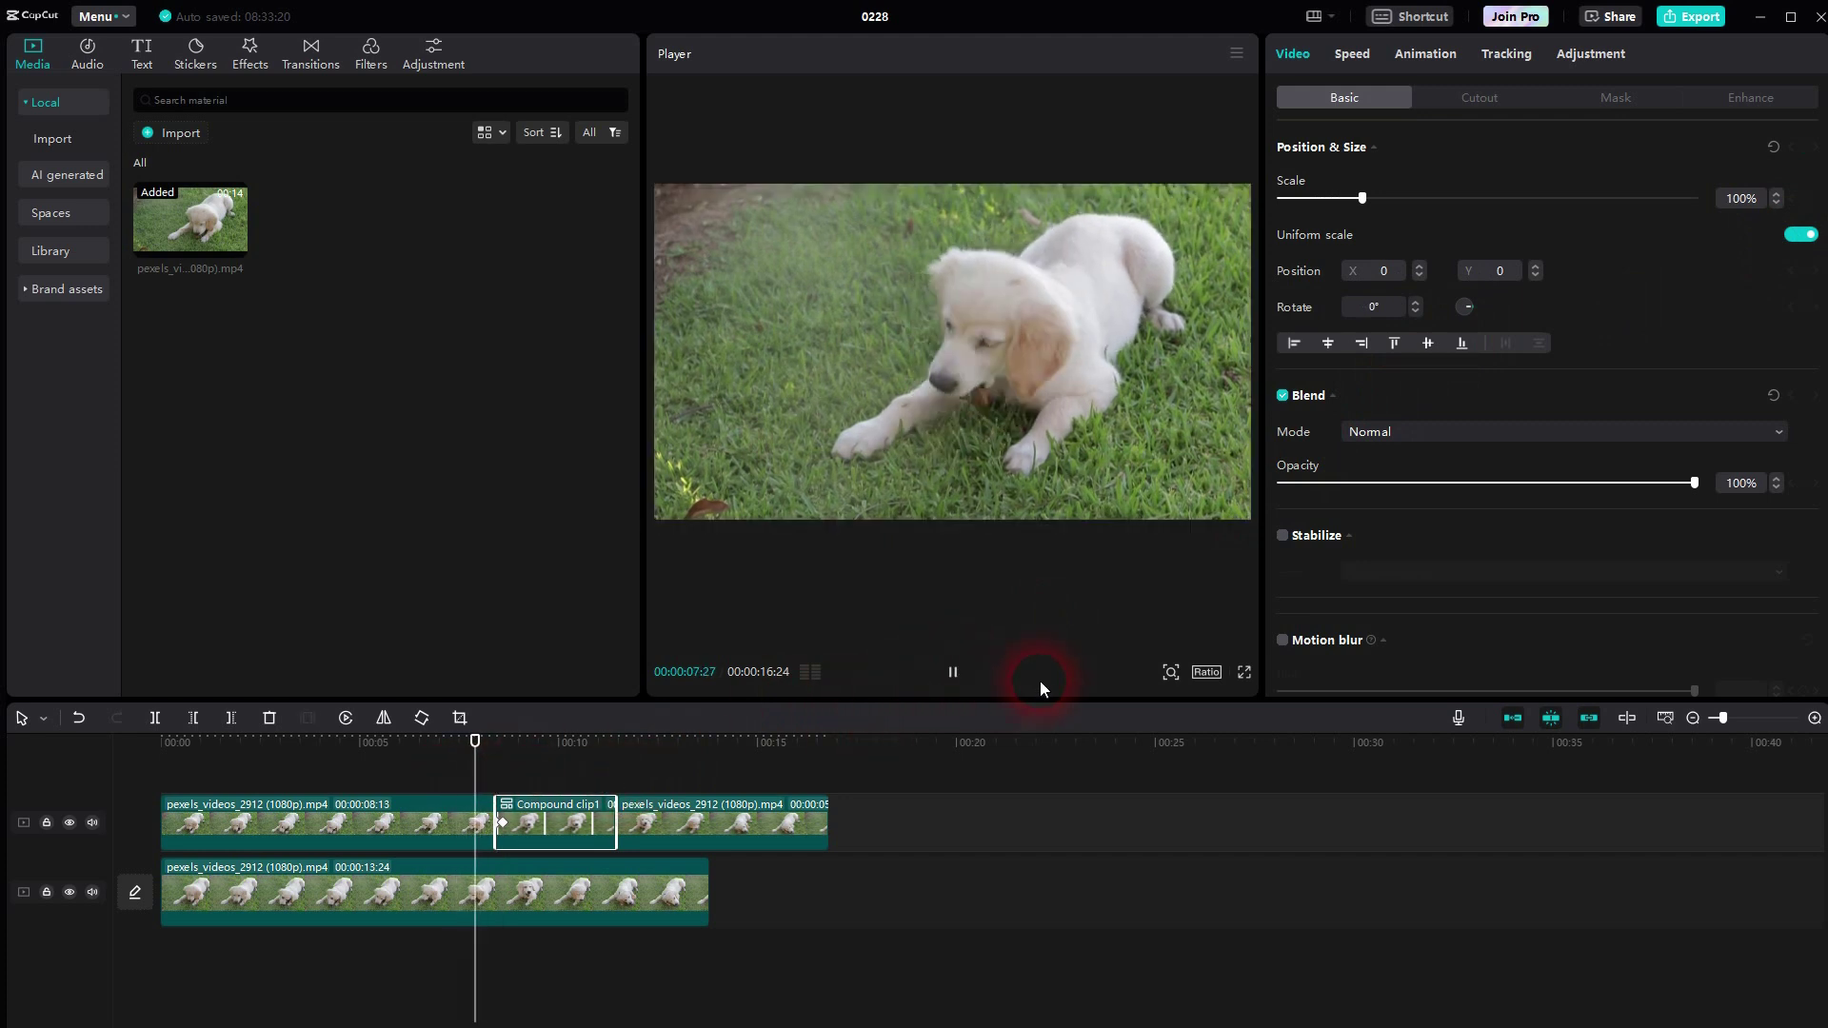
pyautogui.click(952, 672)
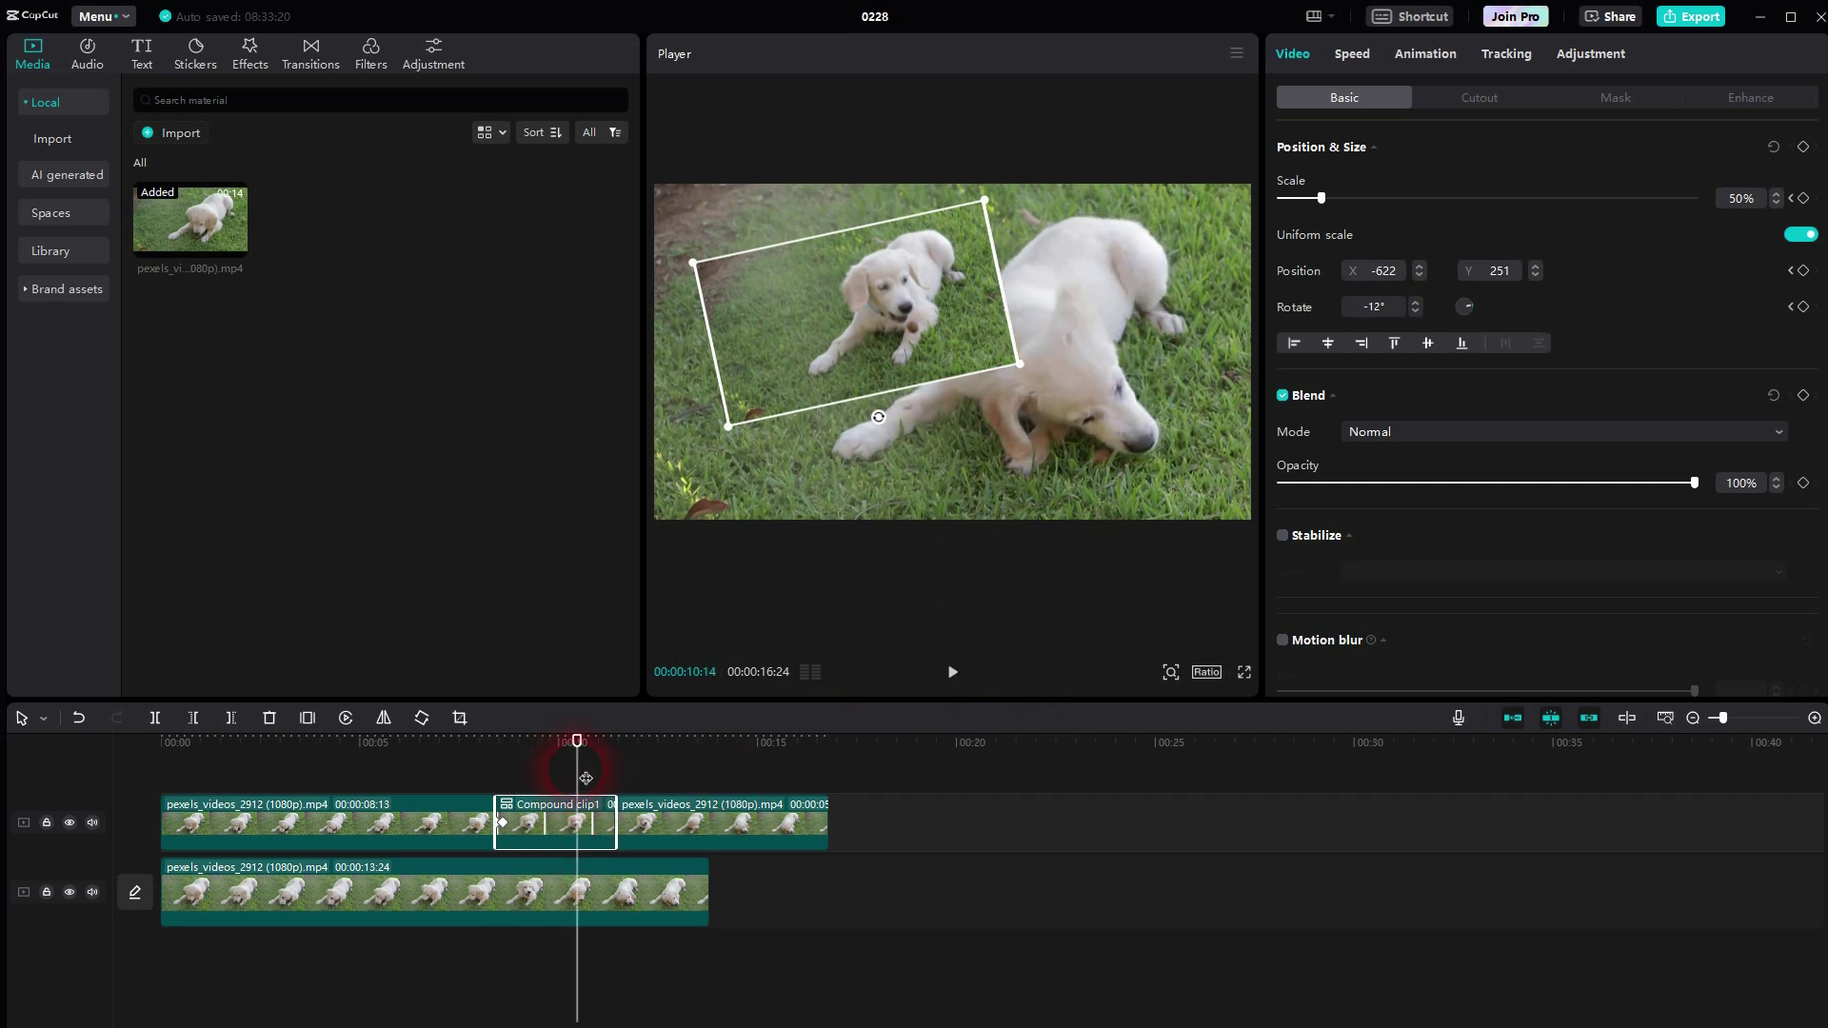
pyautogui.moveTo(584, 780); pyautogui.dragTo(514, 790)
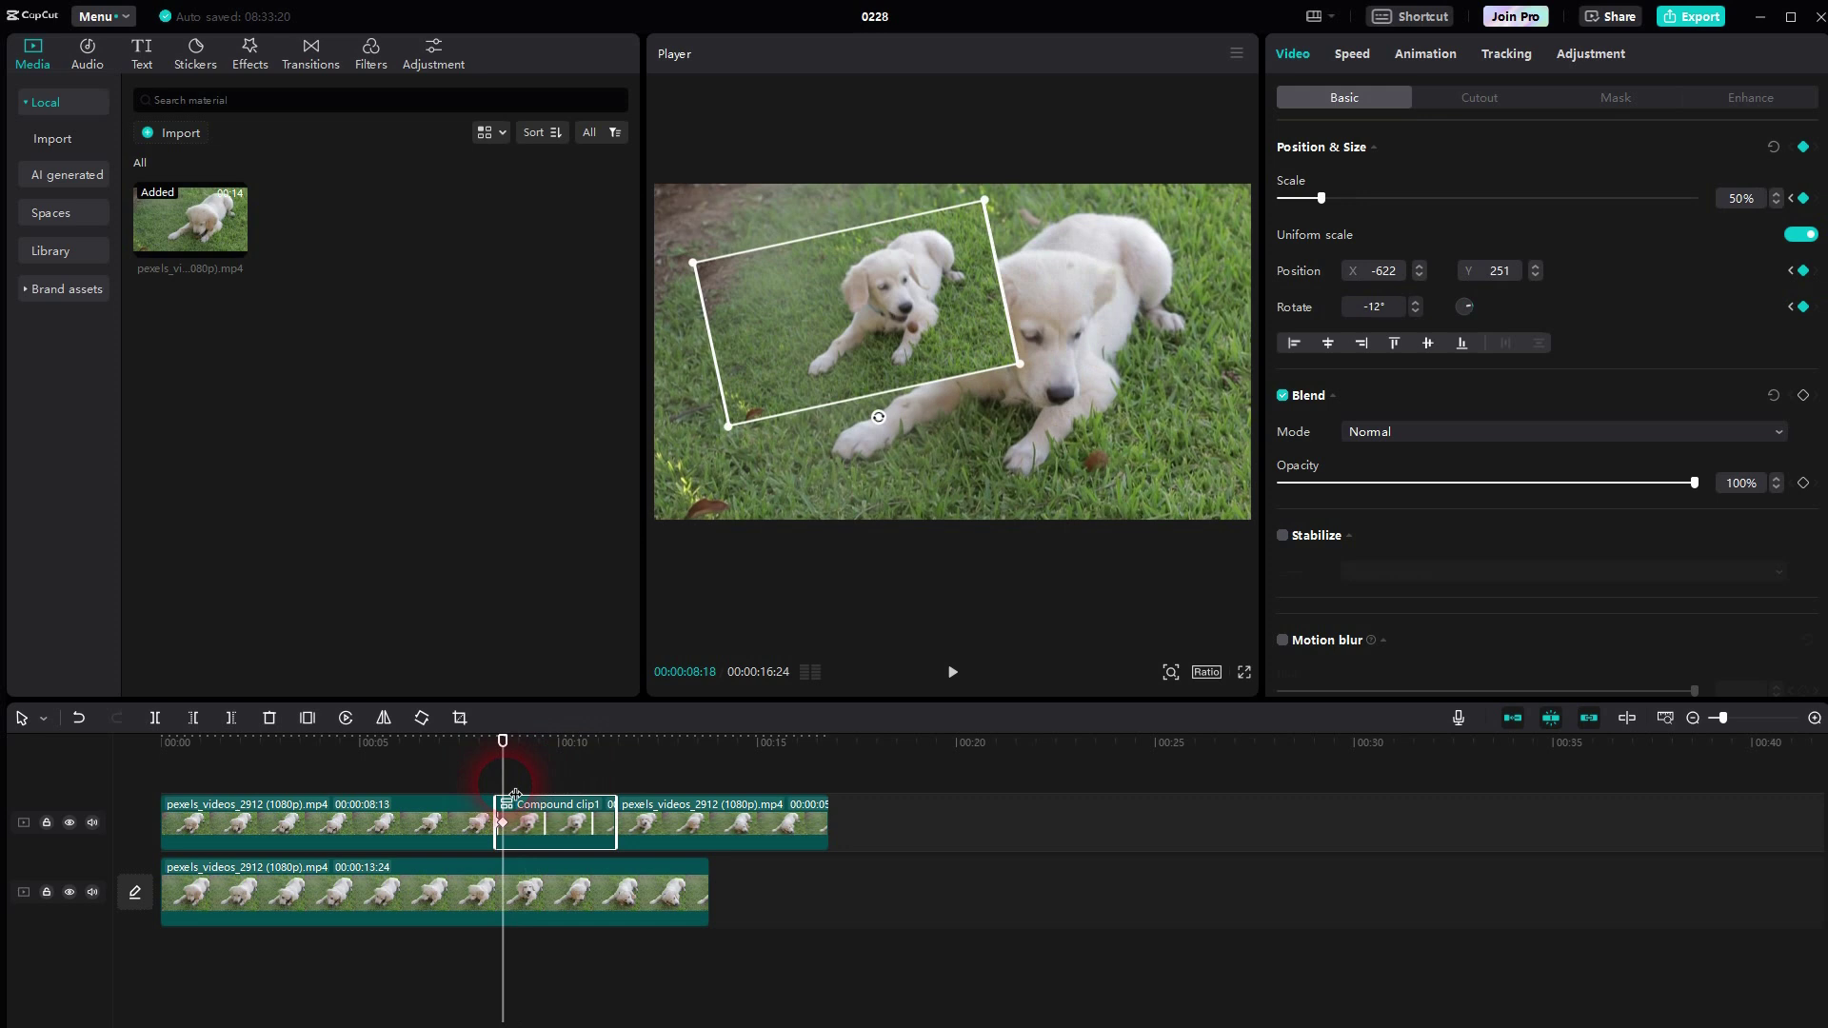
pyautogui.moveTo(504, 824); pyautogui.dragTo(475, 754)
pyautogui.click(952, 672)
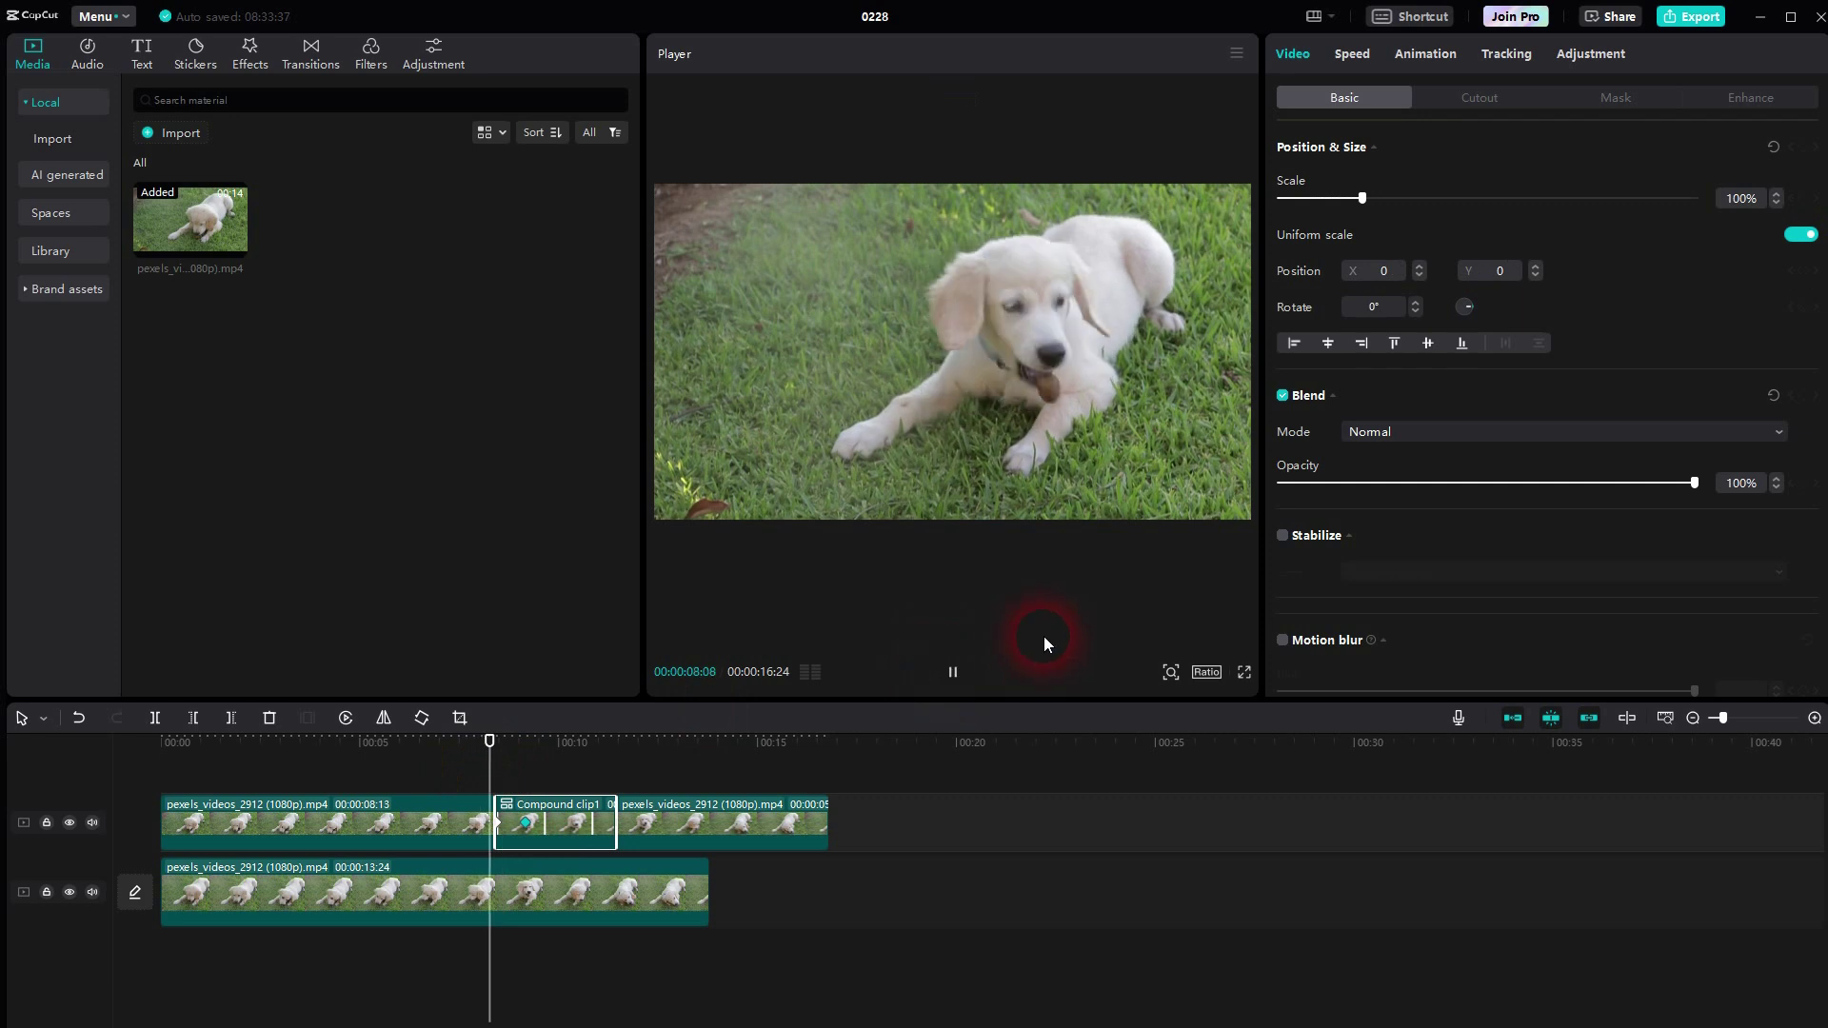
pyautogui.click(955, 678)
# - Preview again from 07:17 to 12:10 and select the trailing dog clip on the top track
pyautogui.click(405, 866)
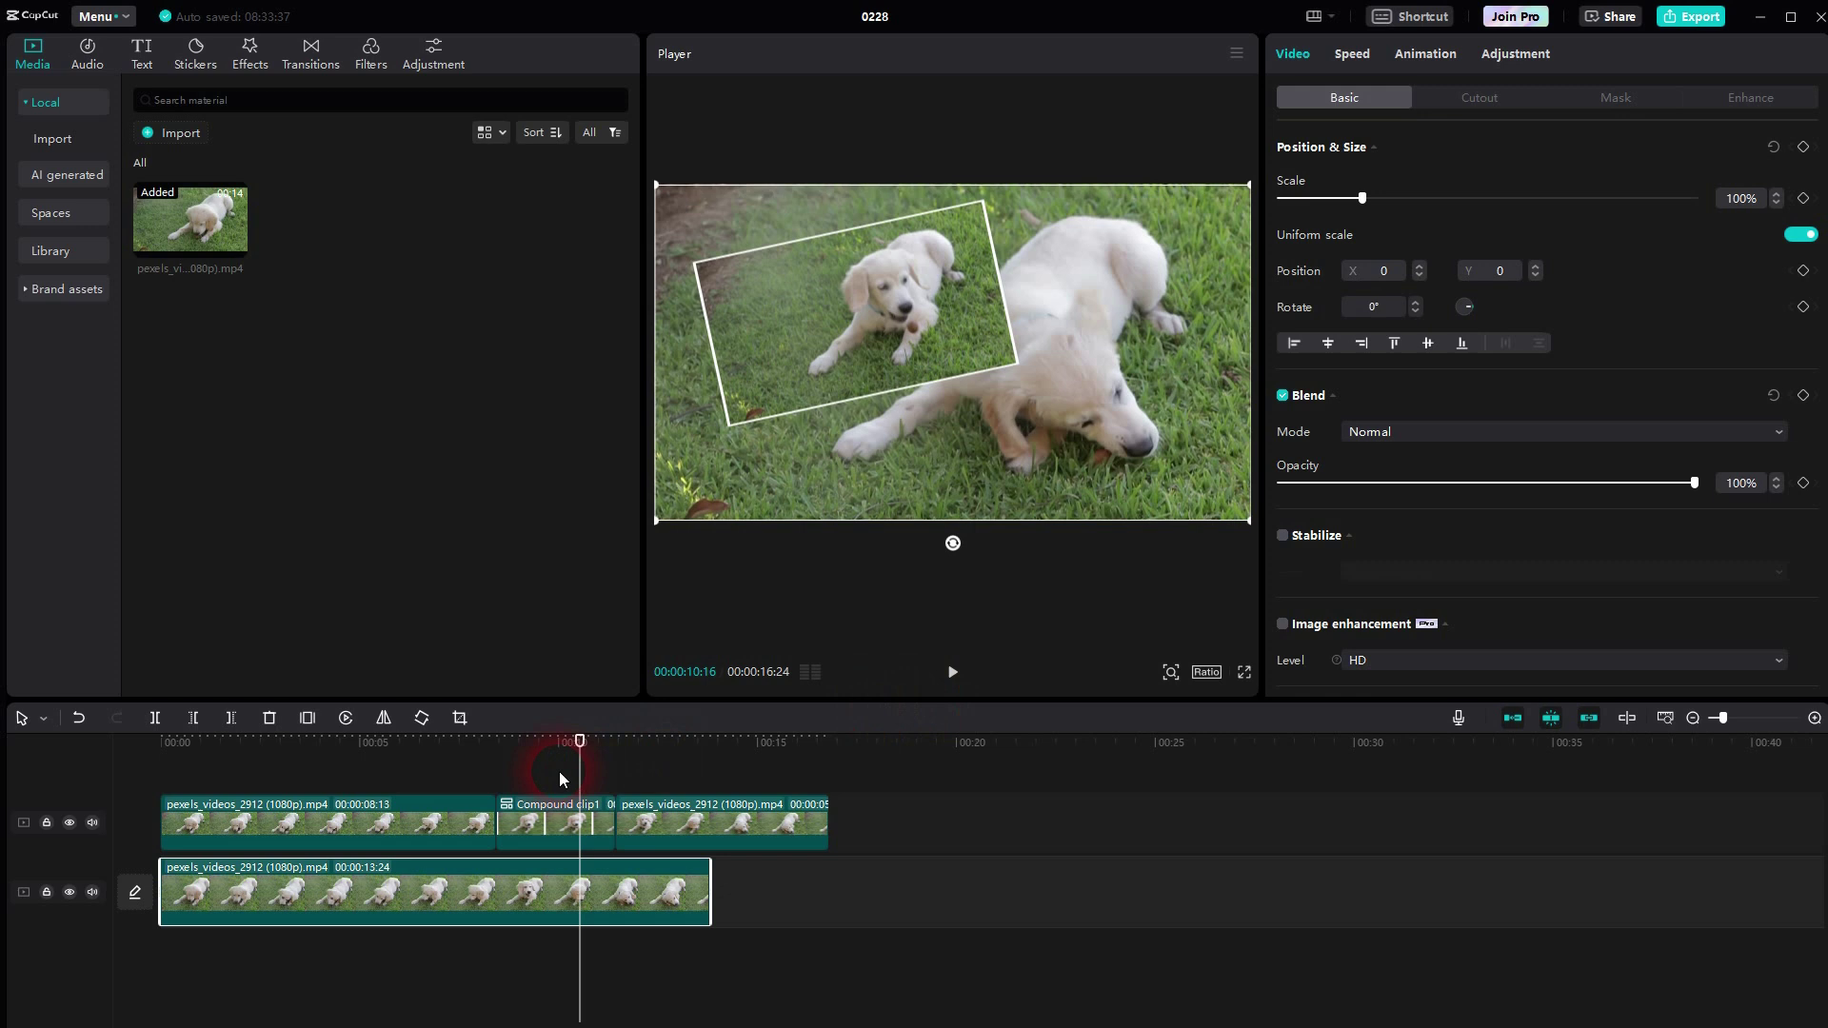
pyautogui.moveTo(560, 778); pyautogui.dragTo(461, 762)
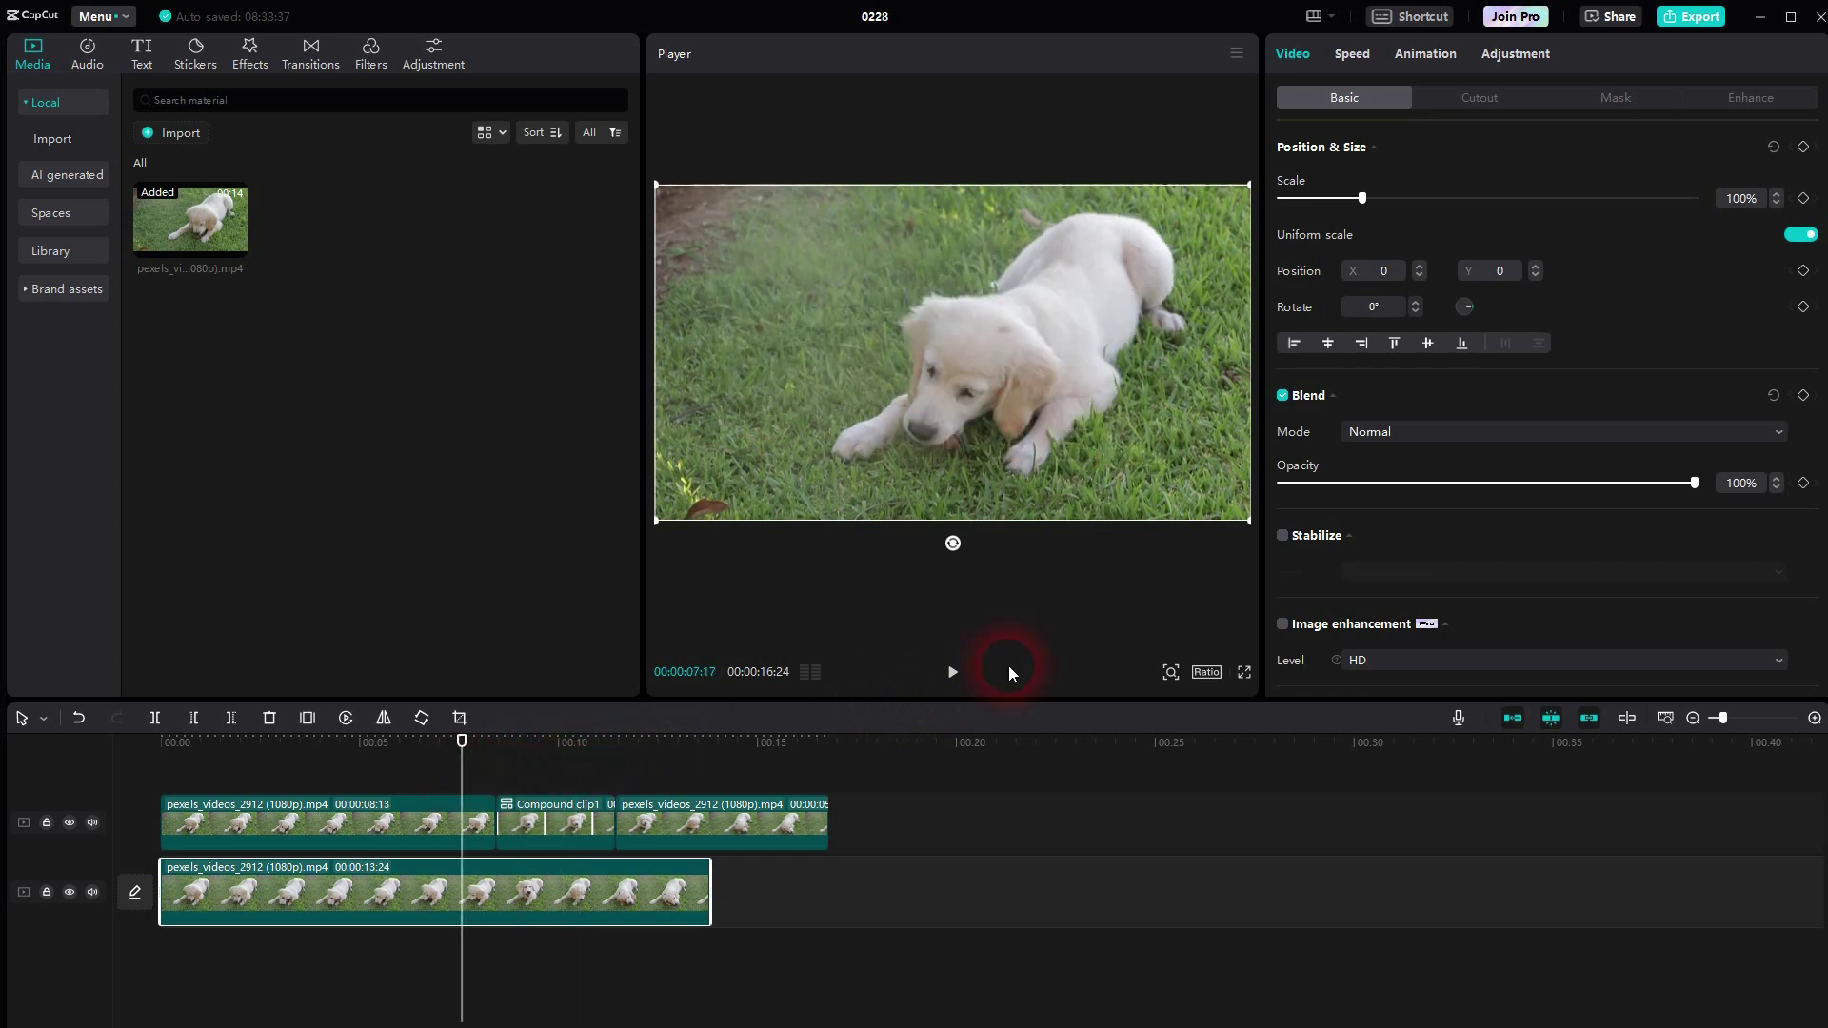
pyautogui.click(953, 673)
pyautogui.click(1043, 491)
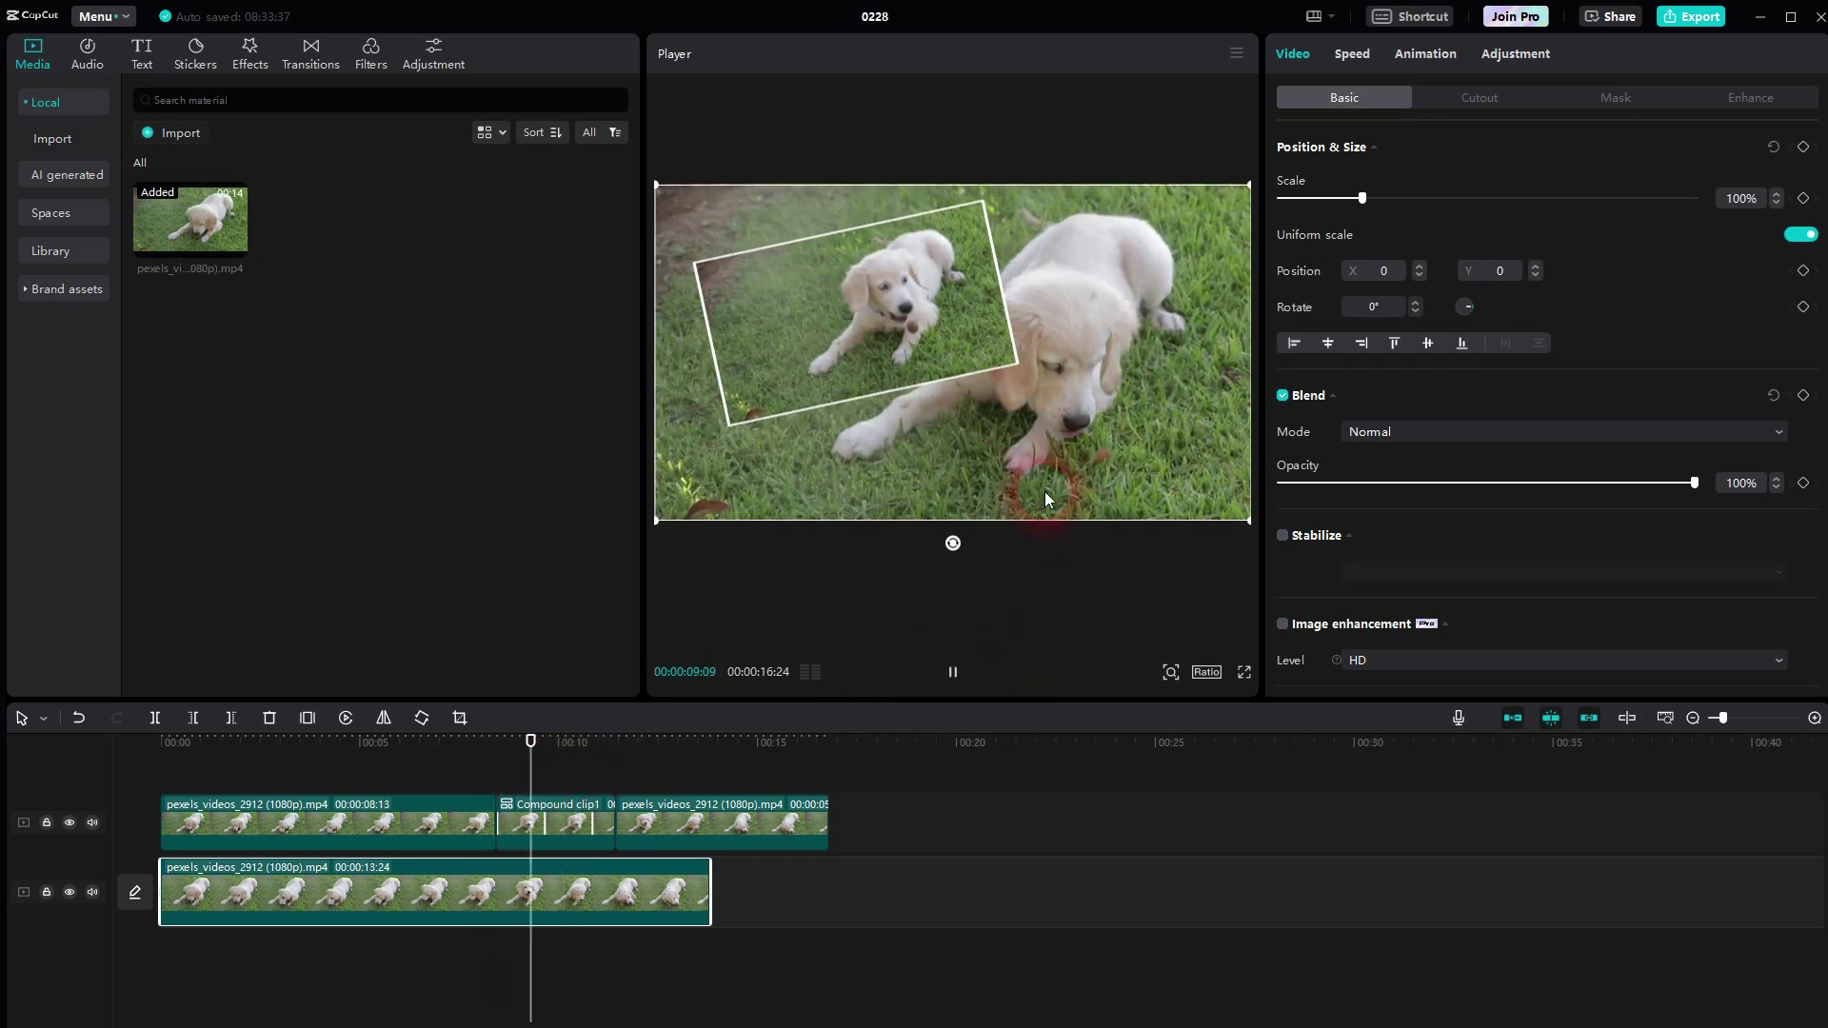
pyautogui.click(953, 672)
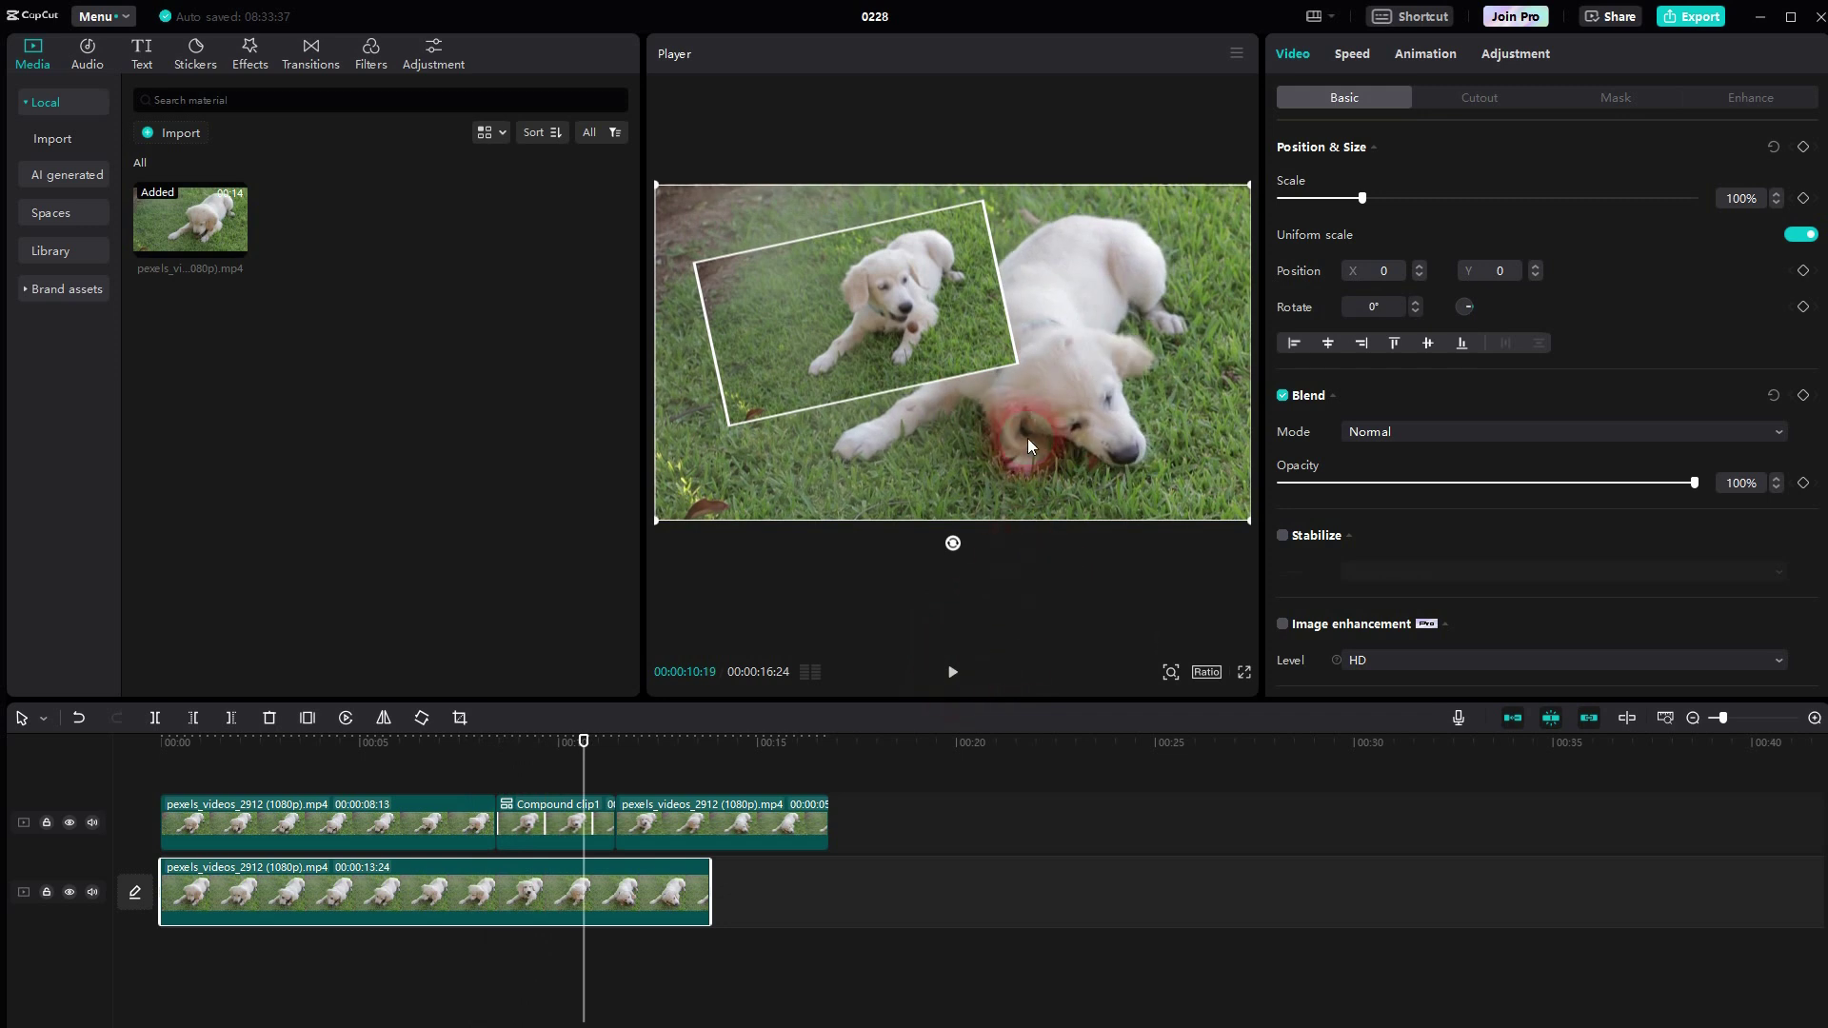
pyautogui.click(953, 673)
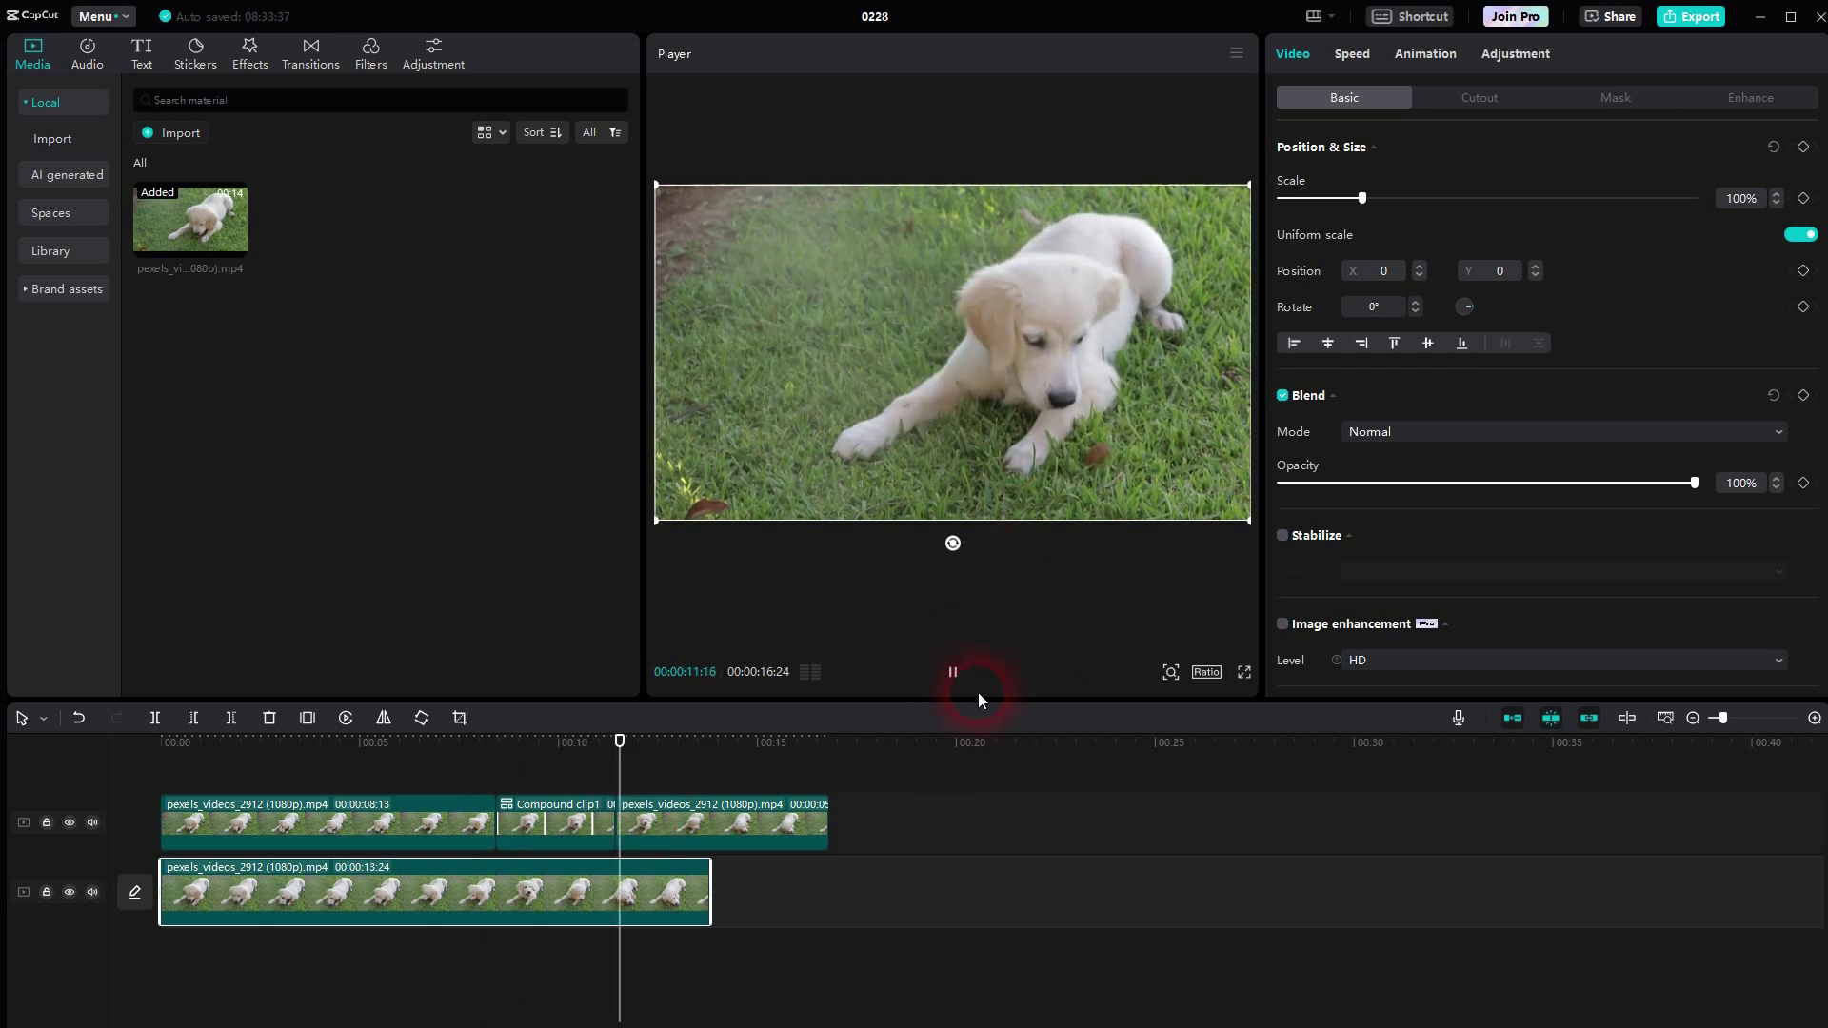
pyautogui.click(820, 790)
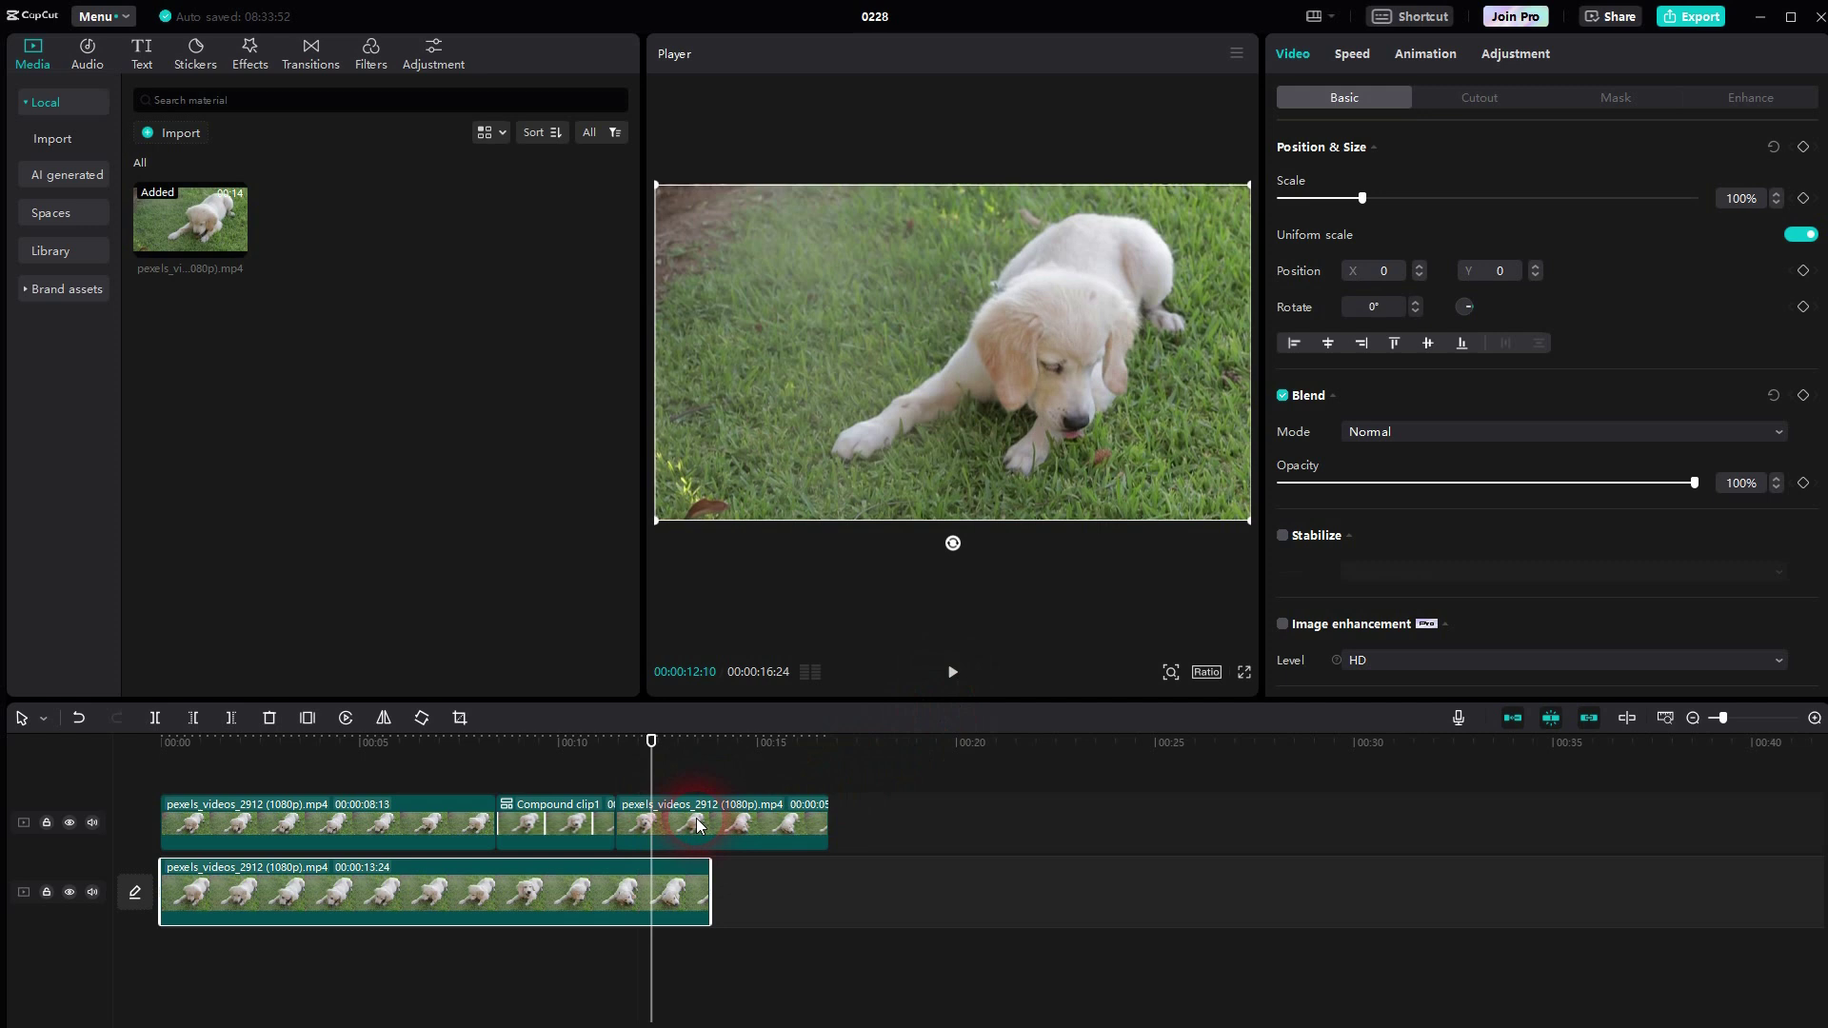
pyautogui.click(812, 800)
# - Delete the trailing top-track clip, select Compound clip1 and scrub back to about 09:11
pyautogui.press('Delete')
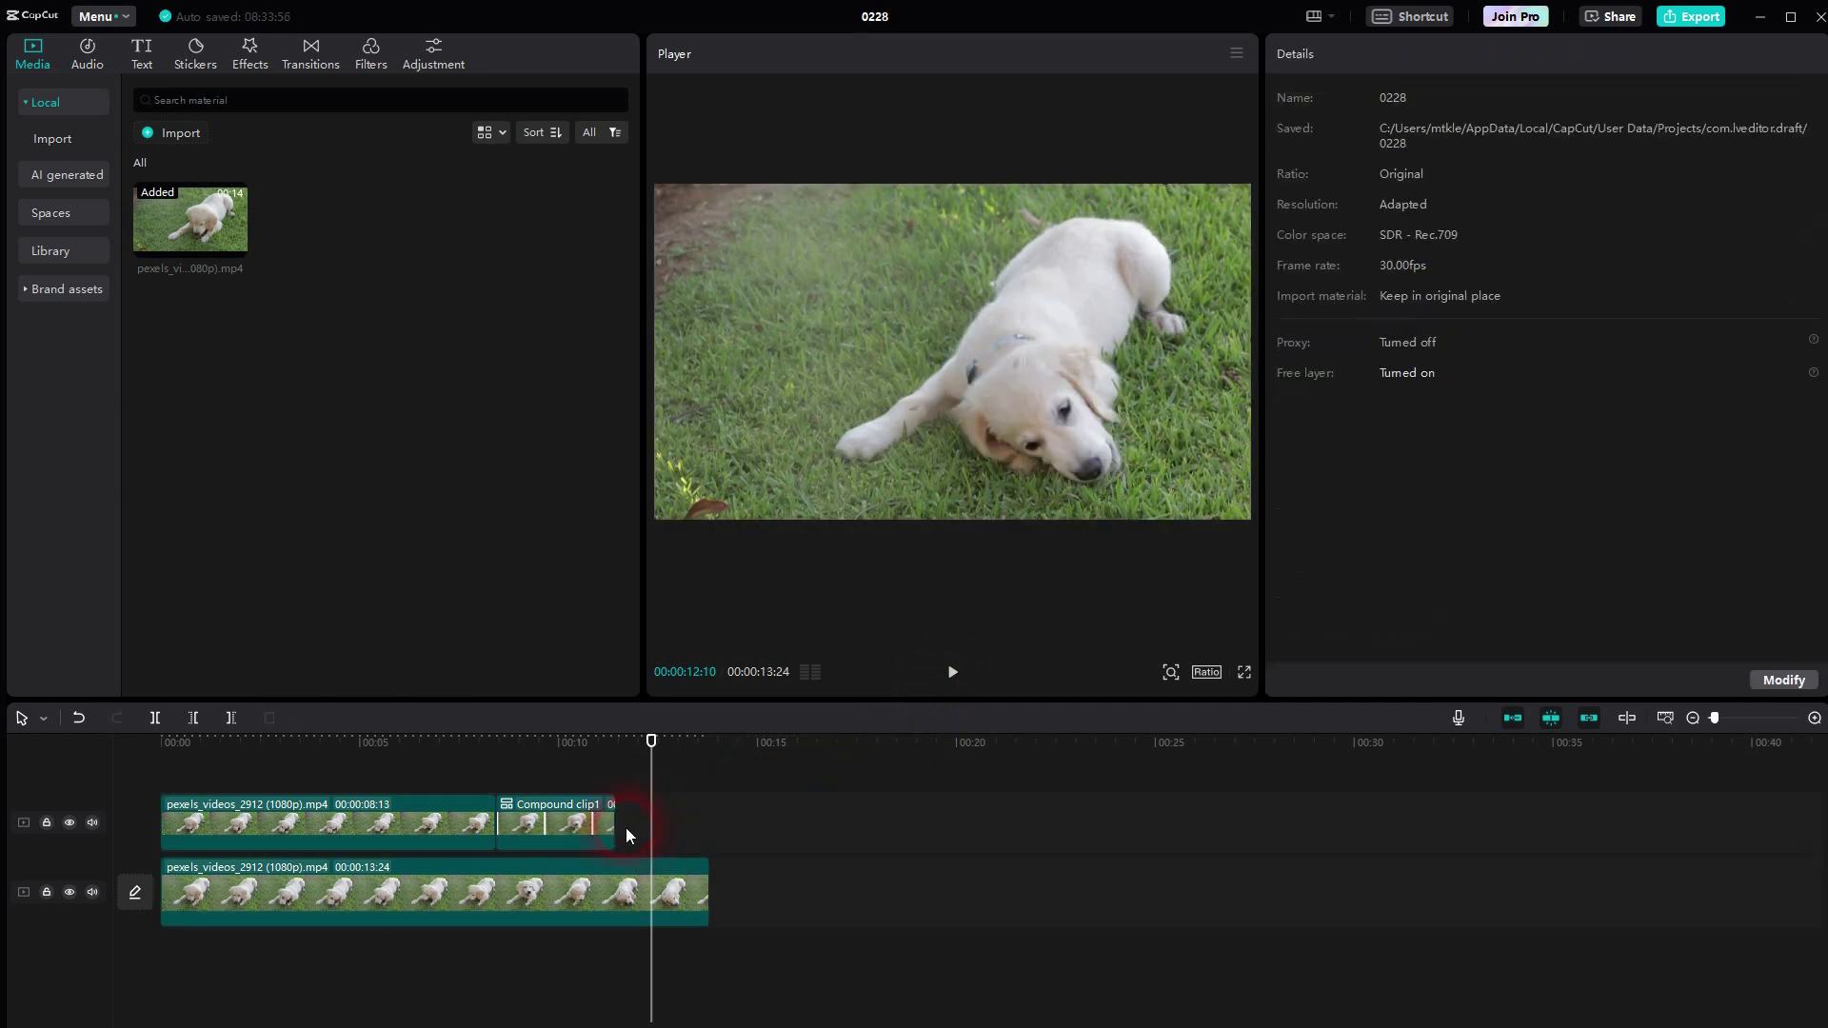
pyautogui.click(623, 827)
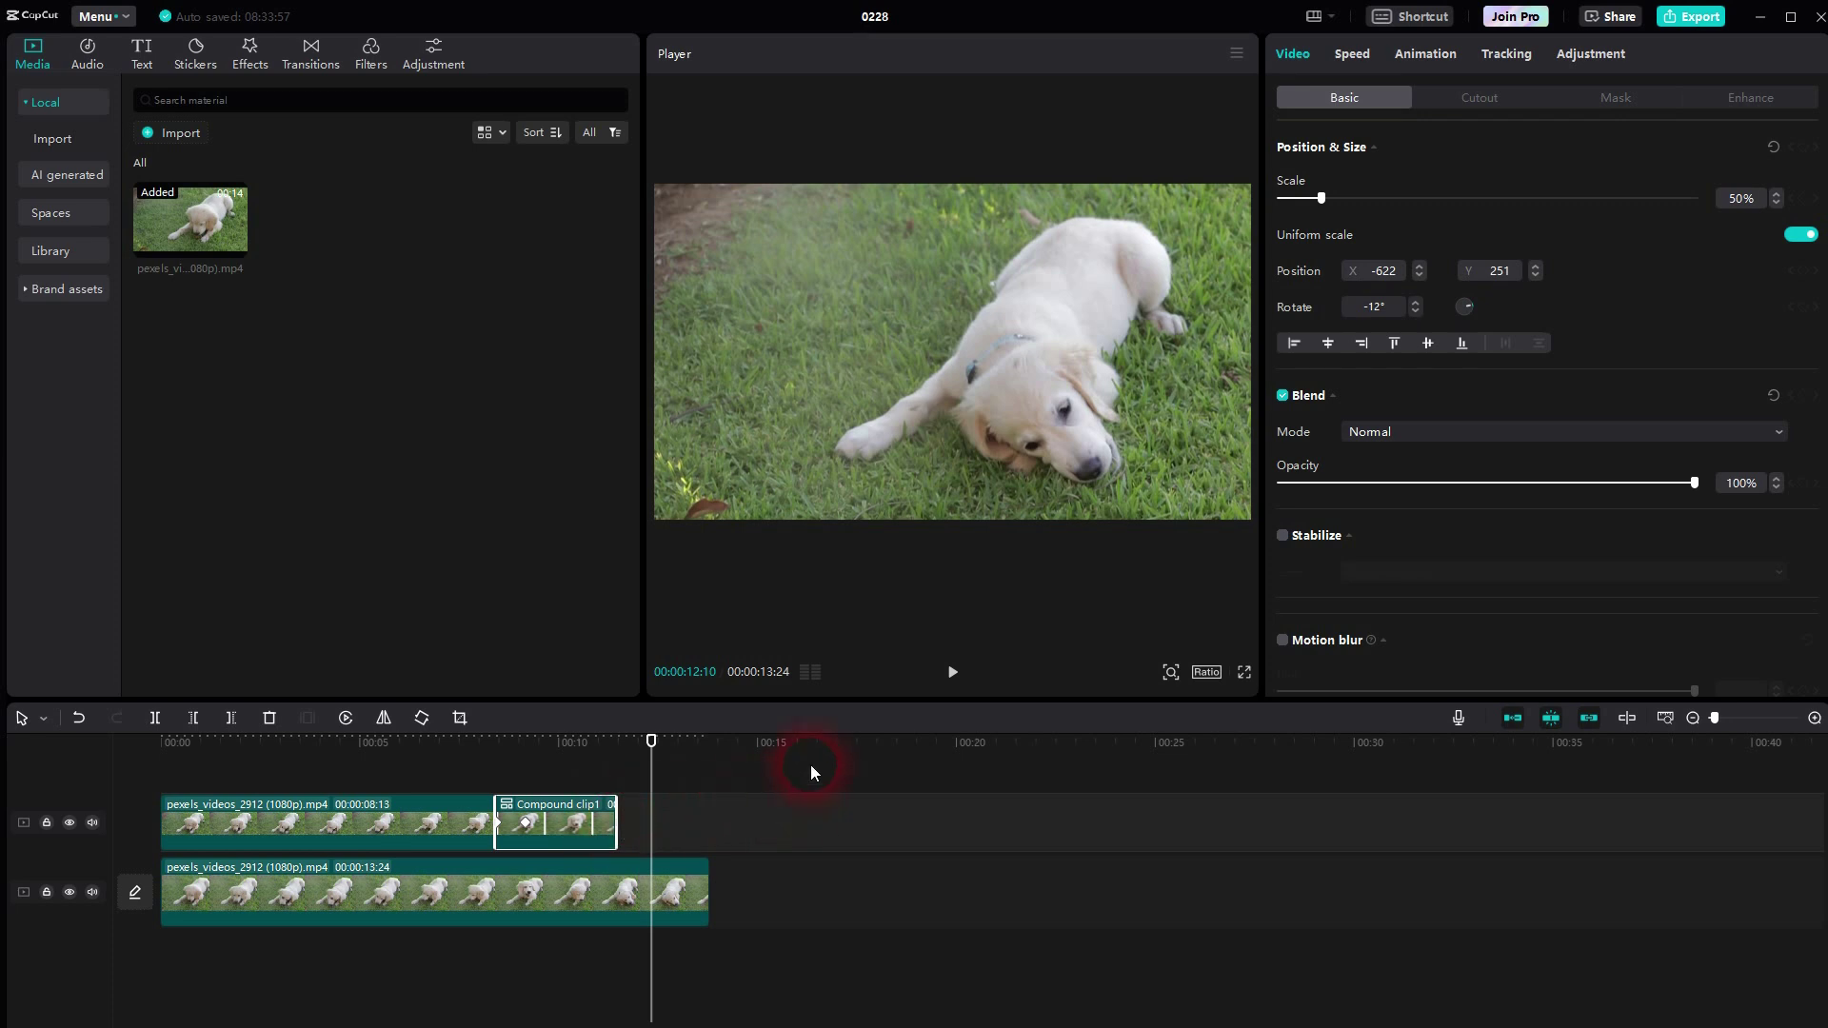
pyautogui.moveTo(663, 772); pyautogui.dragTo(532, 799)
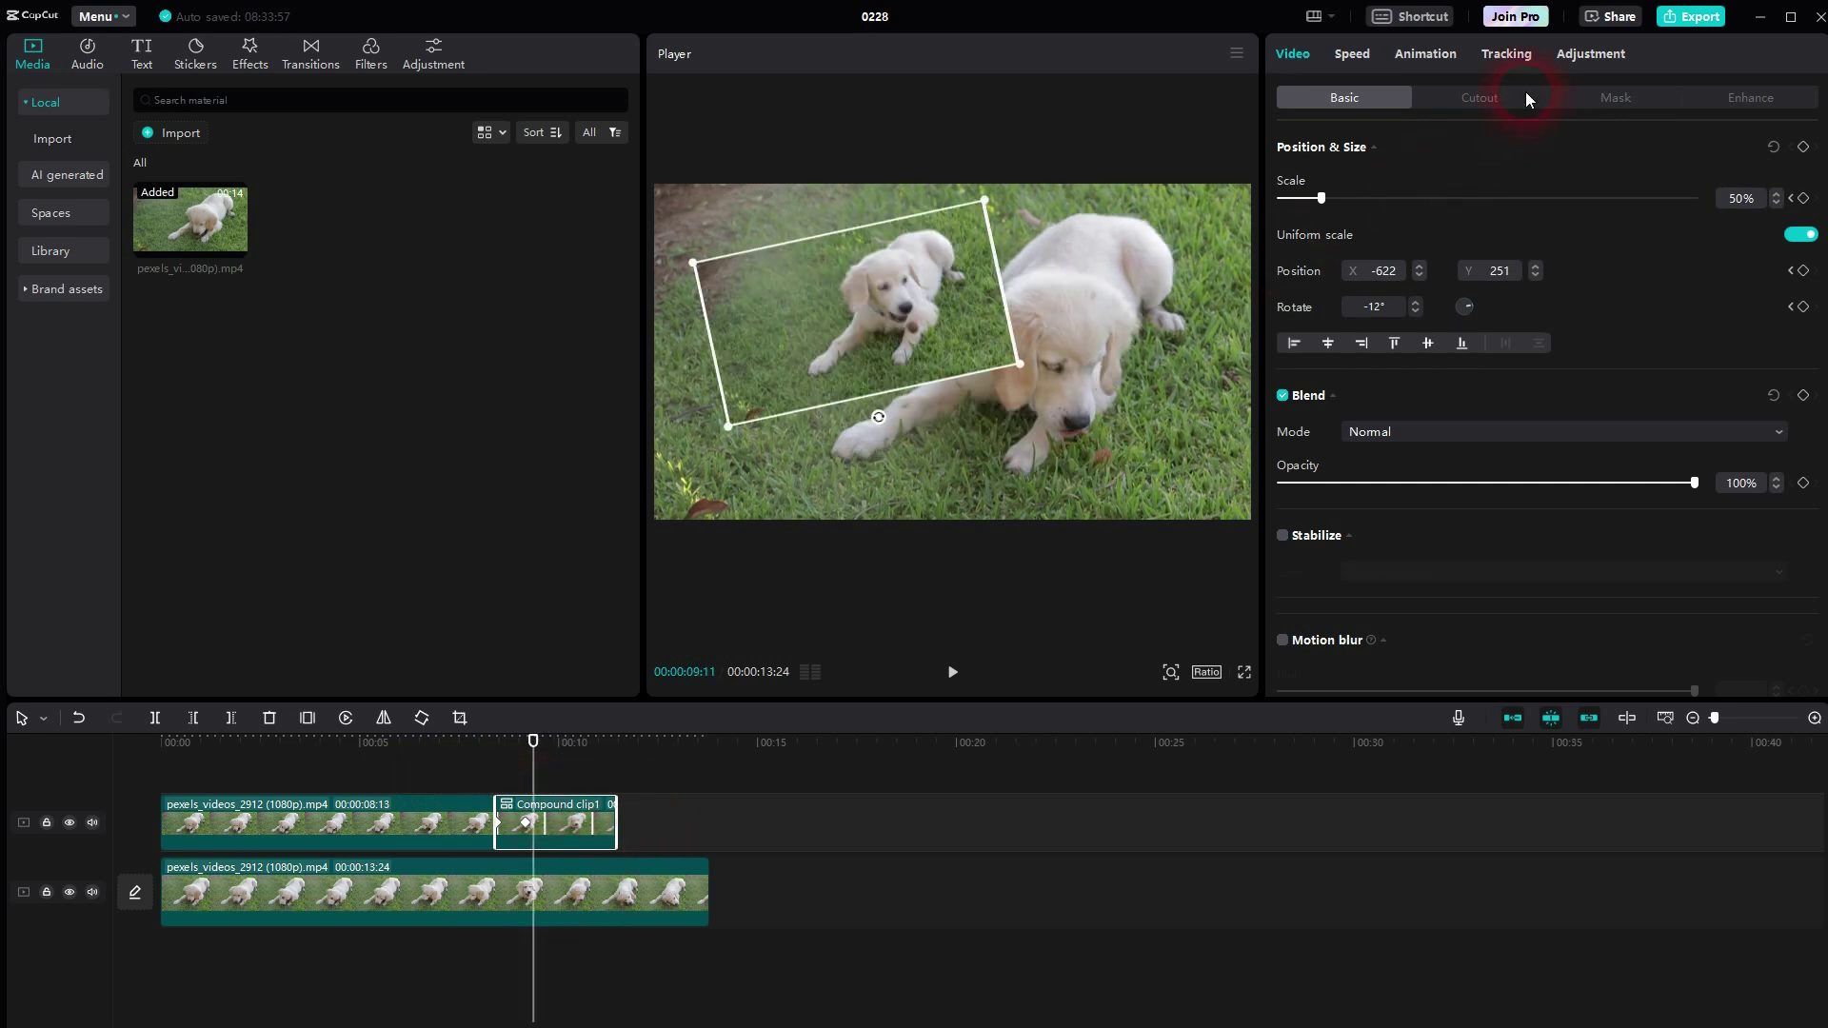
# - Apply a 0.5 s Fade Out exit animation to Compound clip1
pyautogui.click(1430, 61)
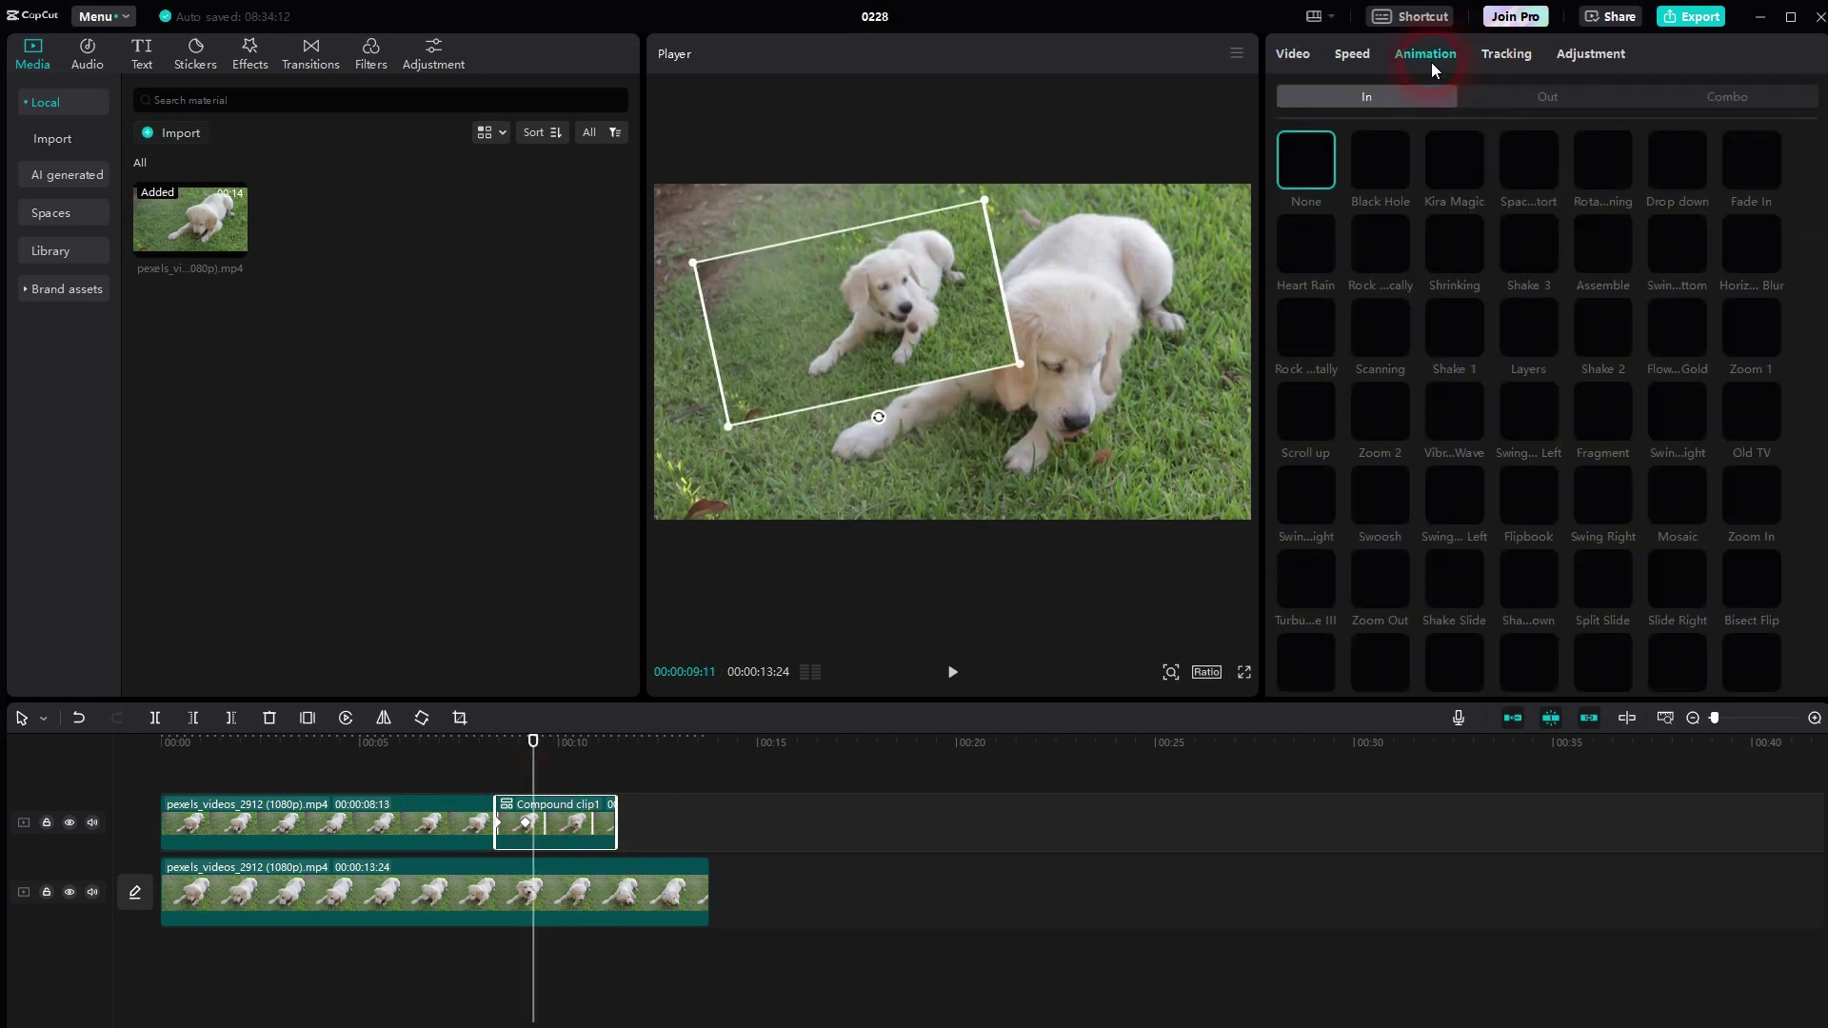
pyautogui.click(1538, 101)
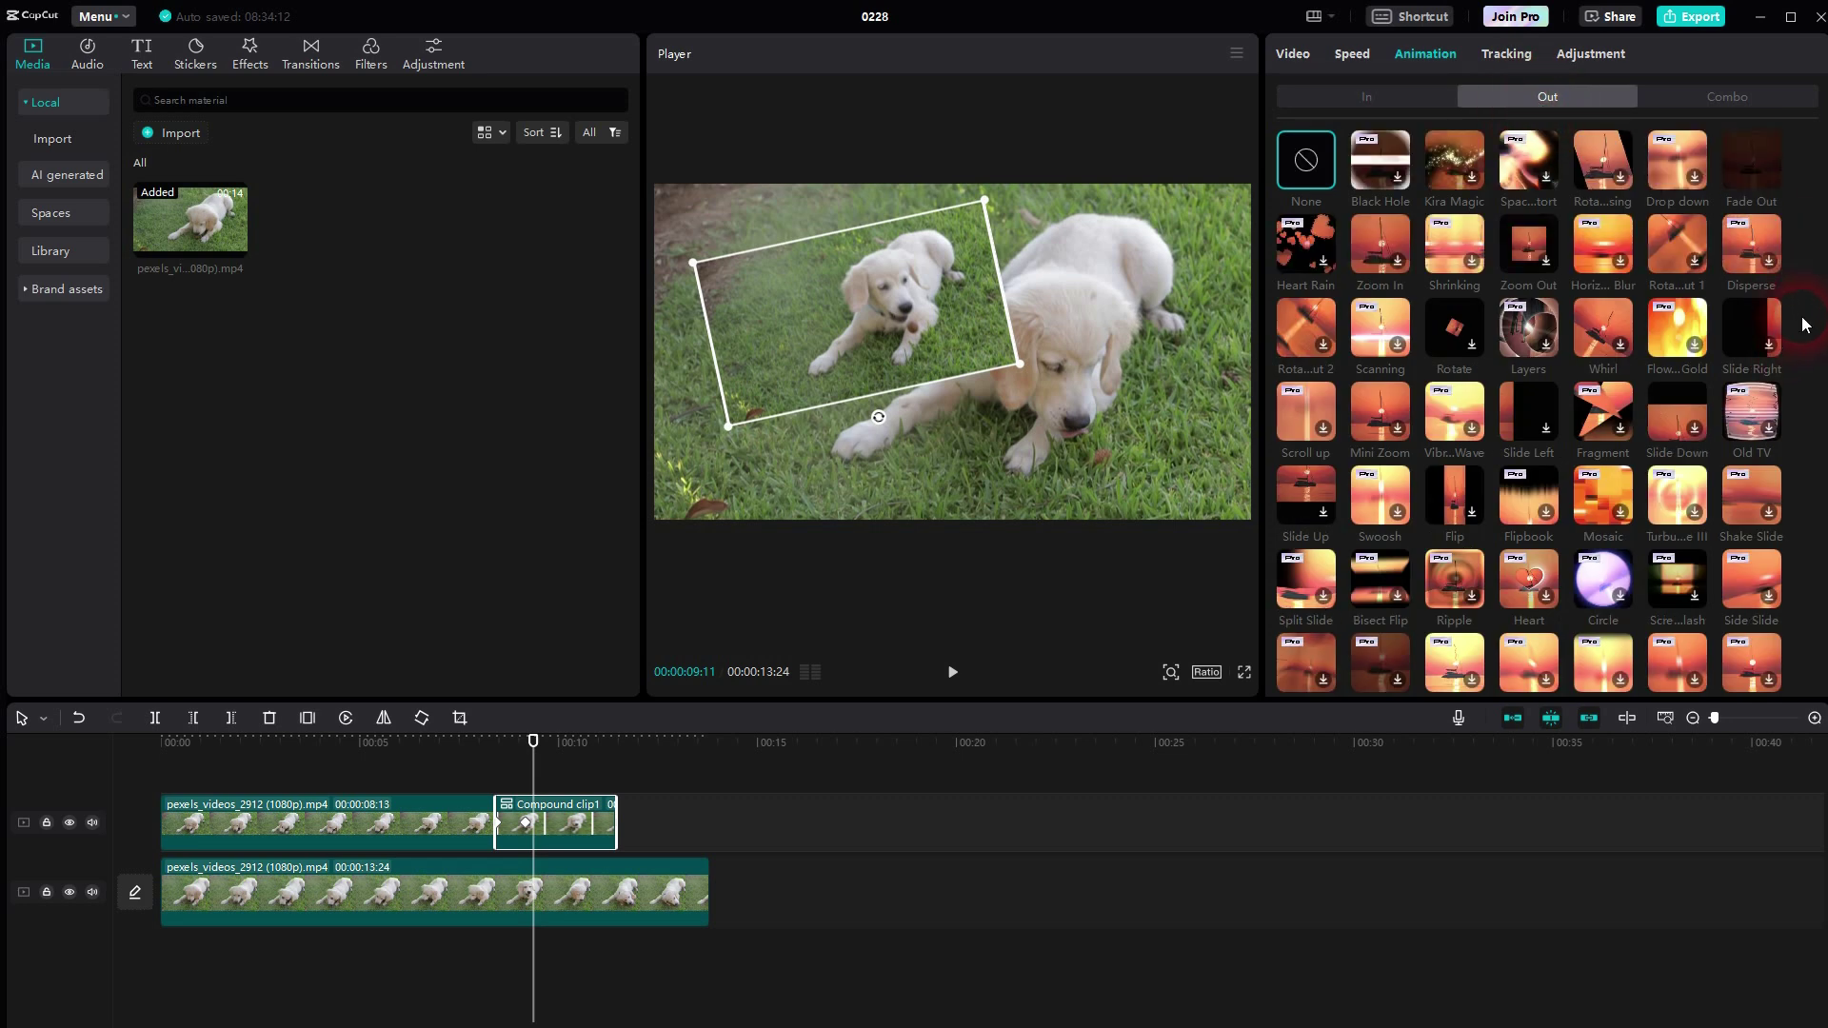
pyautogui.click(1756, 174)
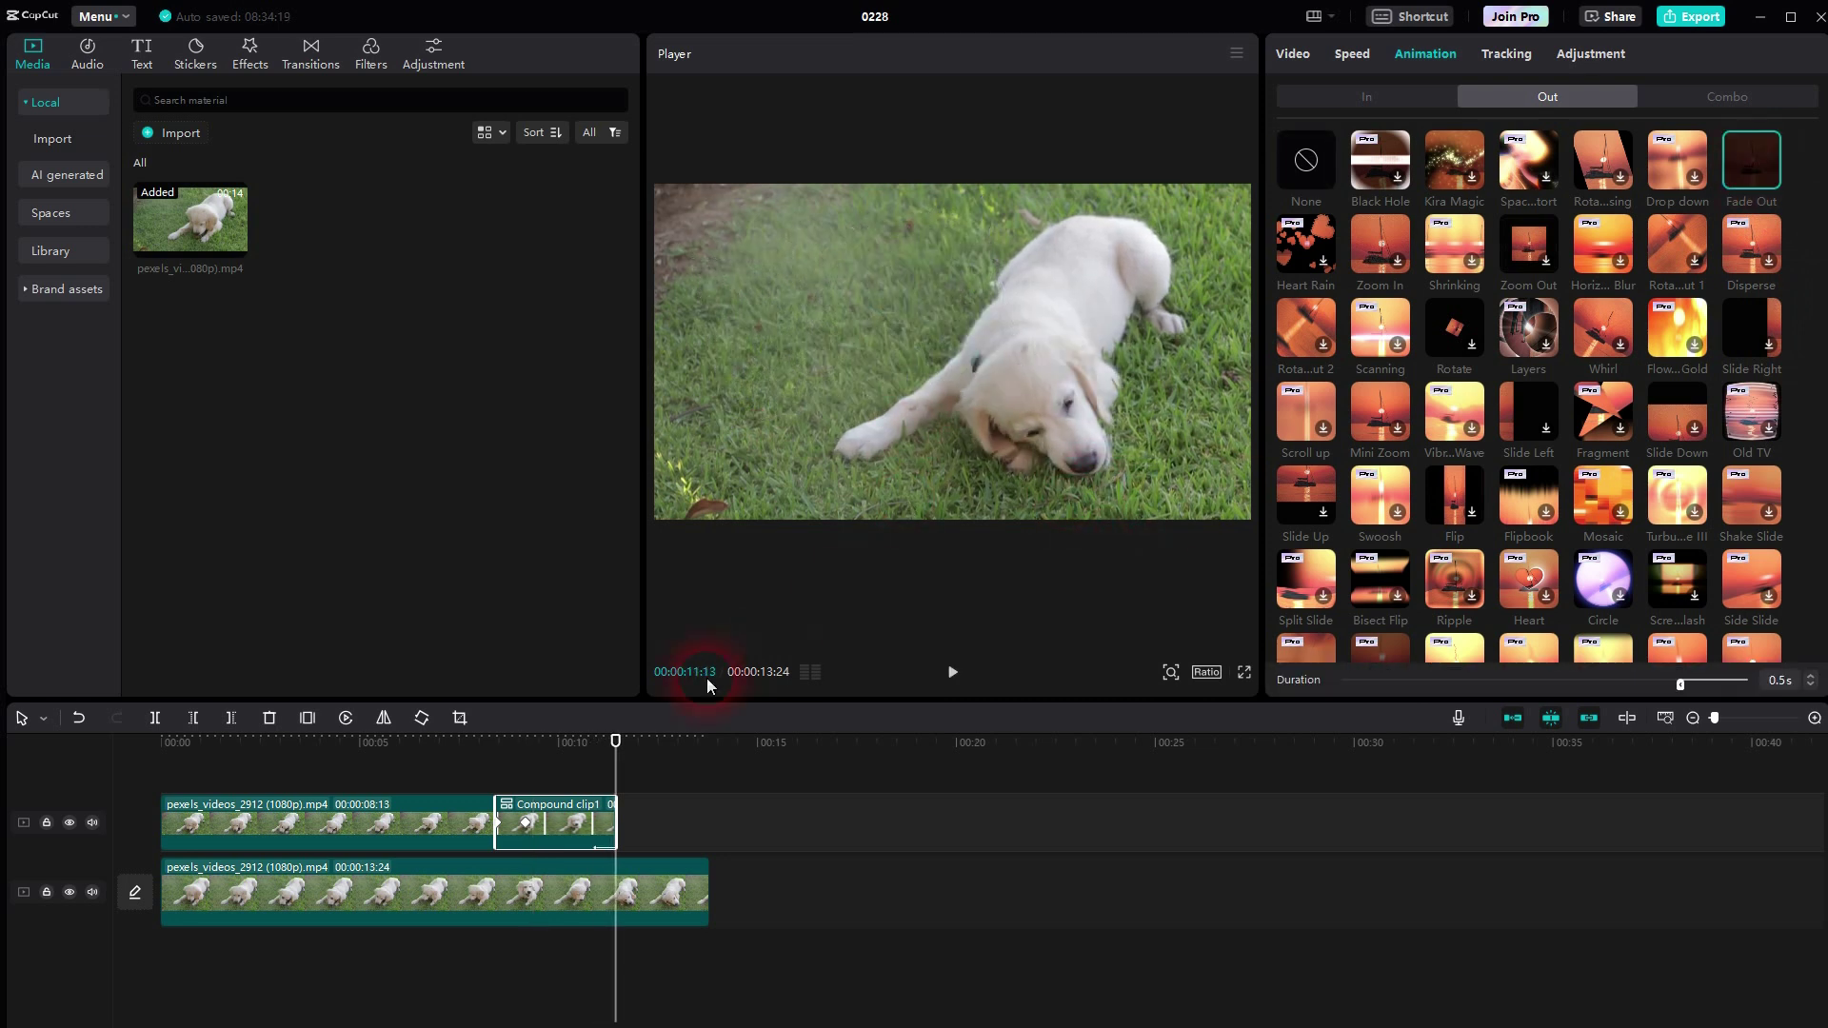
# - Rewind to 07:29 and play the preview to check the fade-out
pyautogui.moveTo(563, 753); pyautogui.dragTo(488, 789)
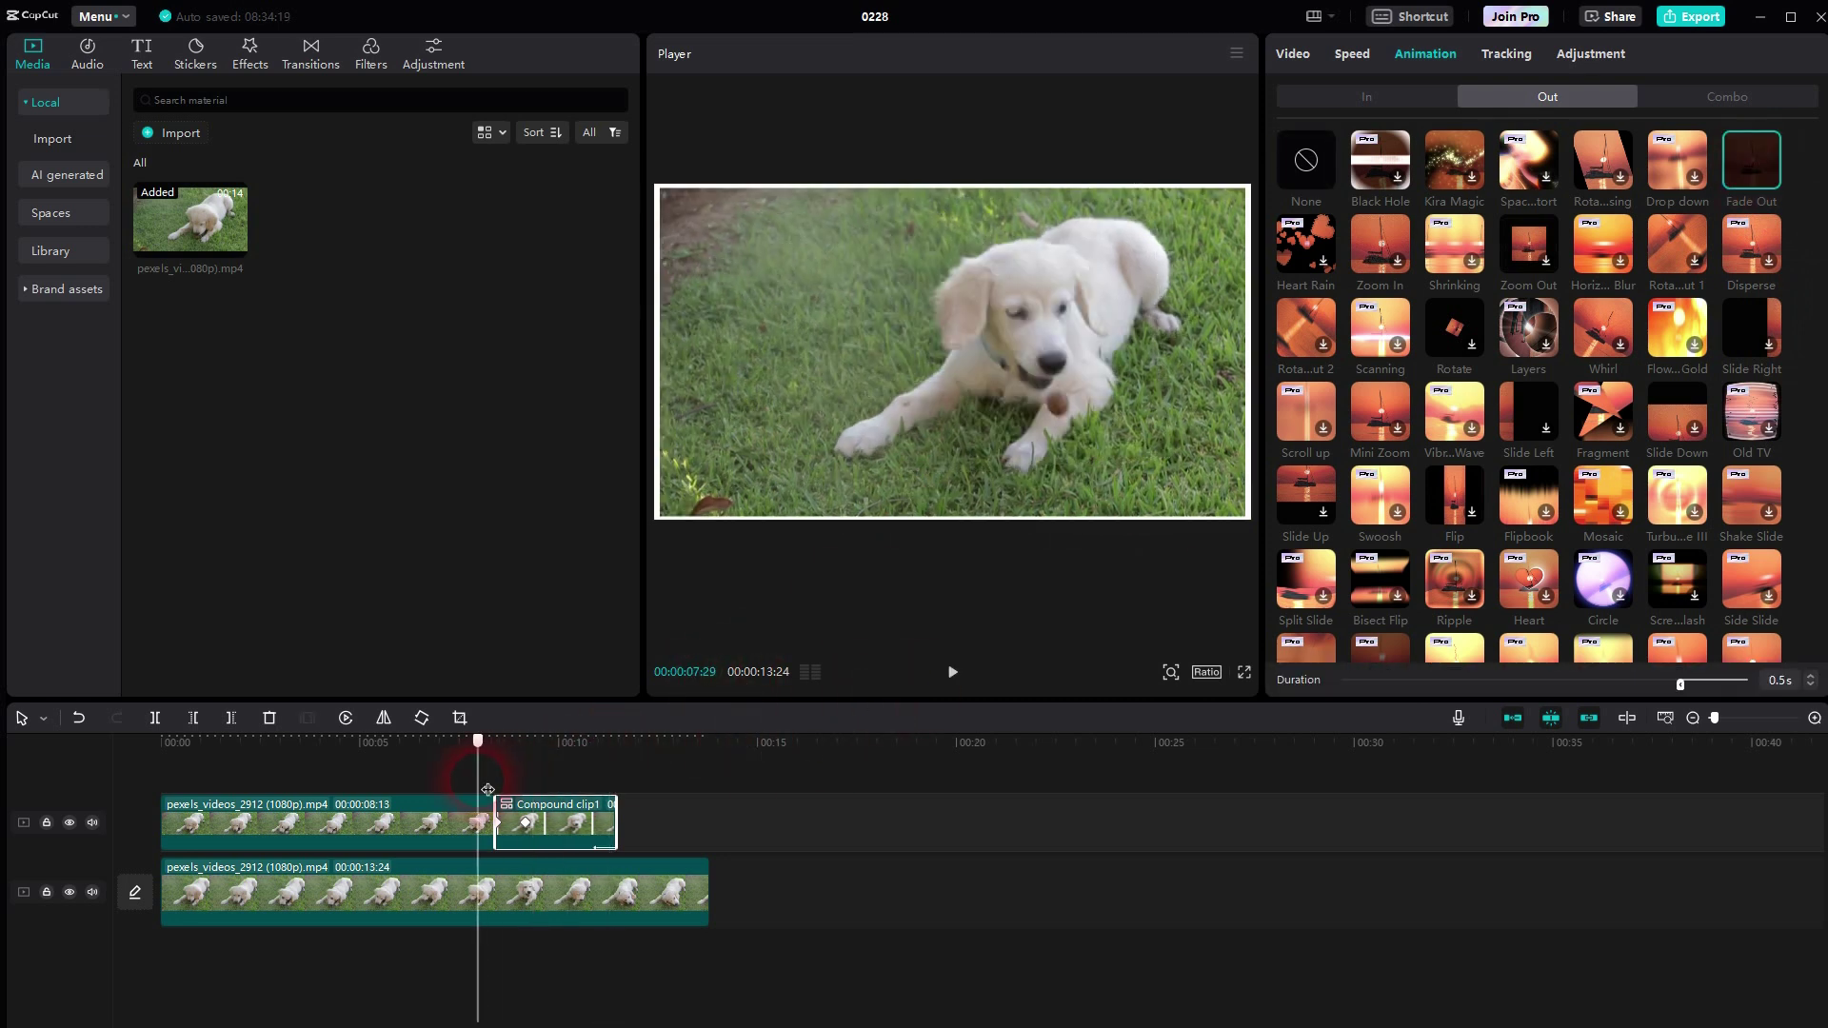
pyautogui.click(917, 673)
pyautogui.click(953, 673)
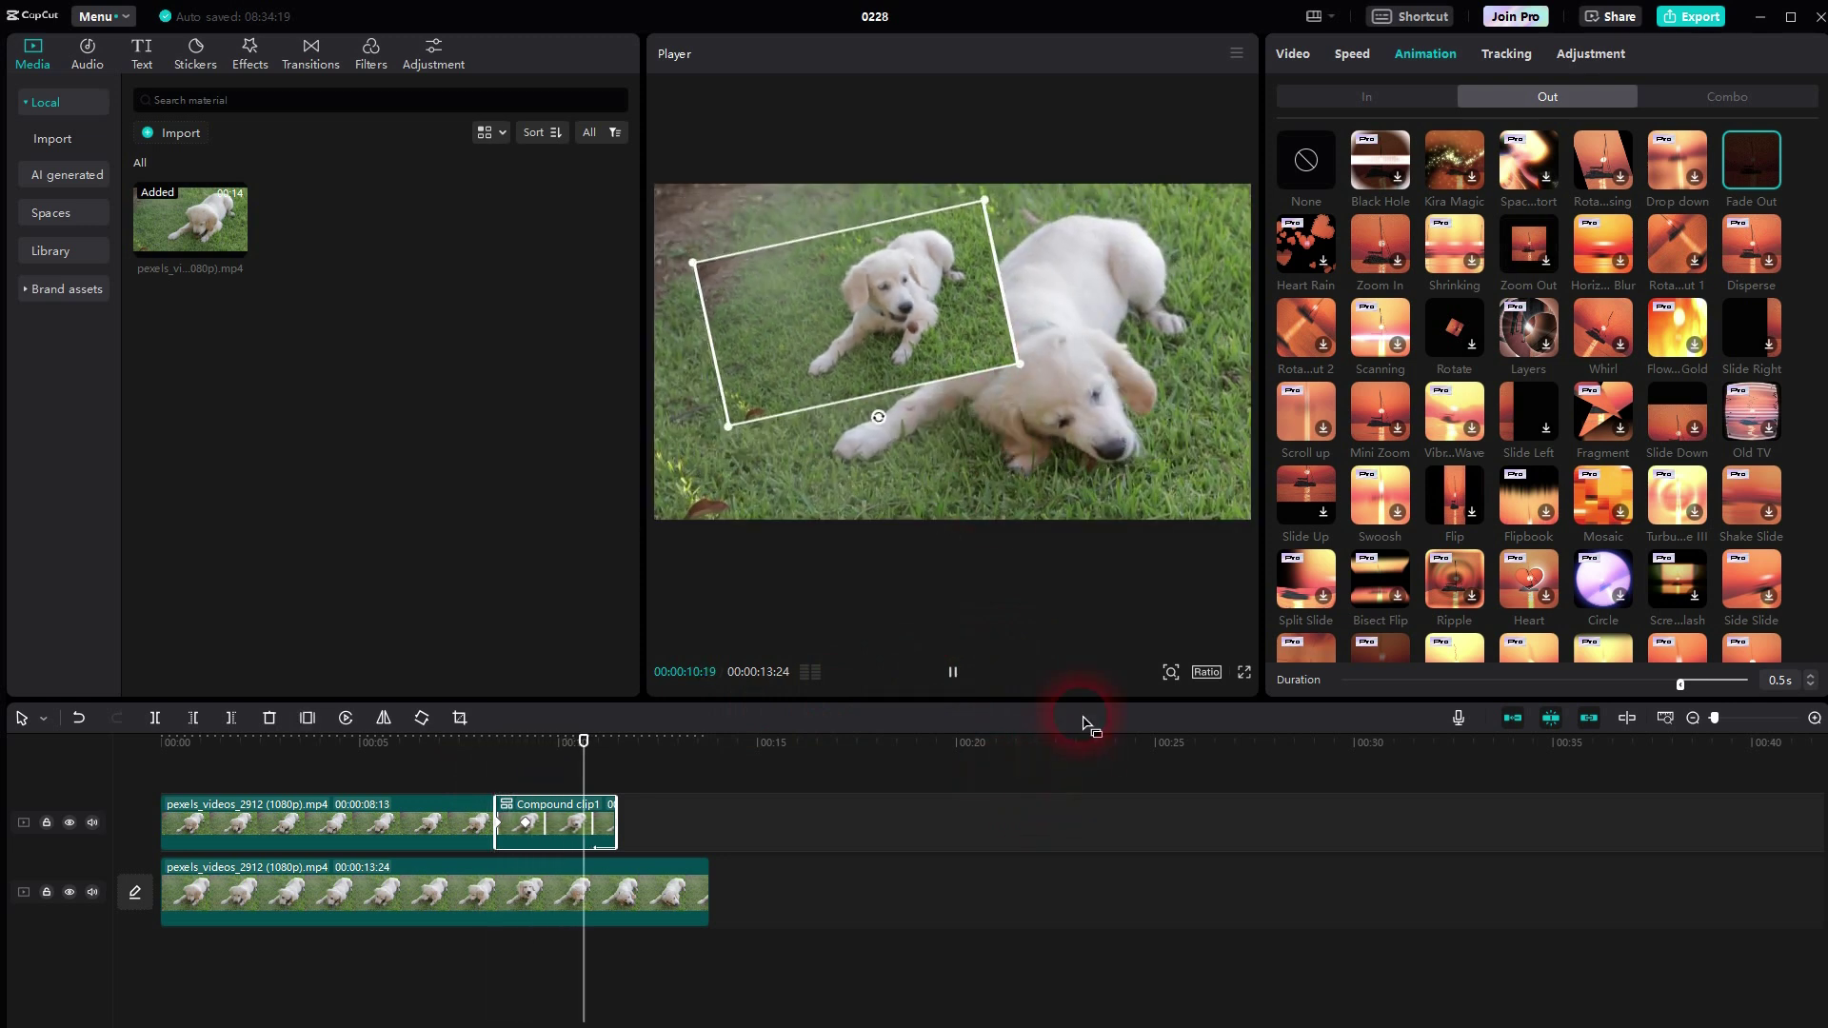
pyautogui.click(953, 672)
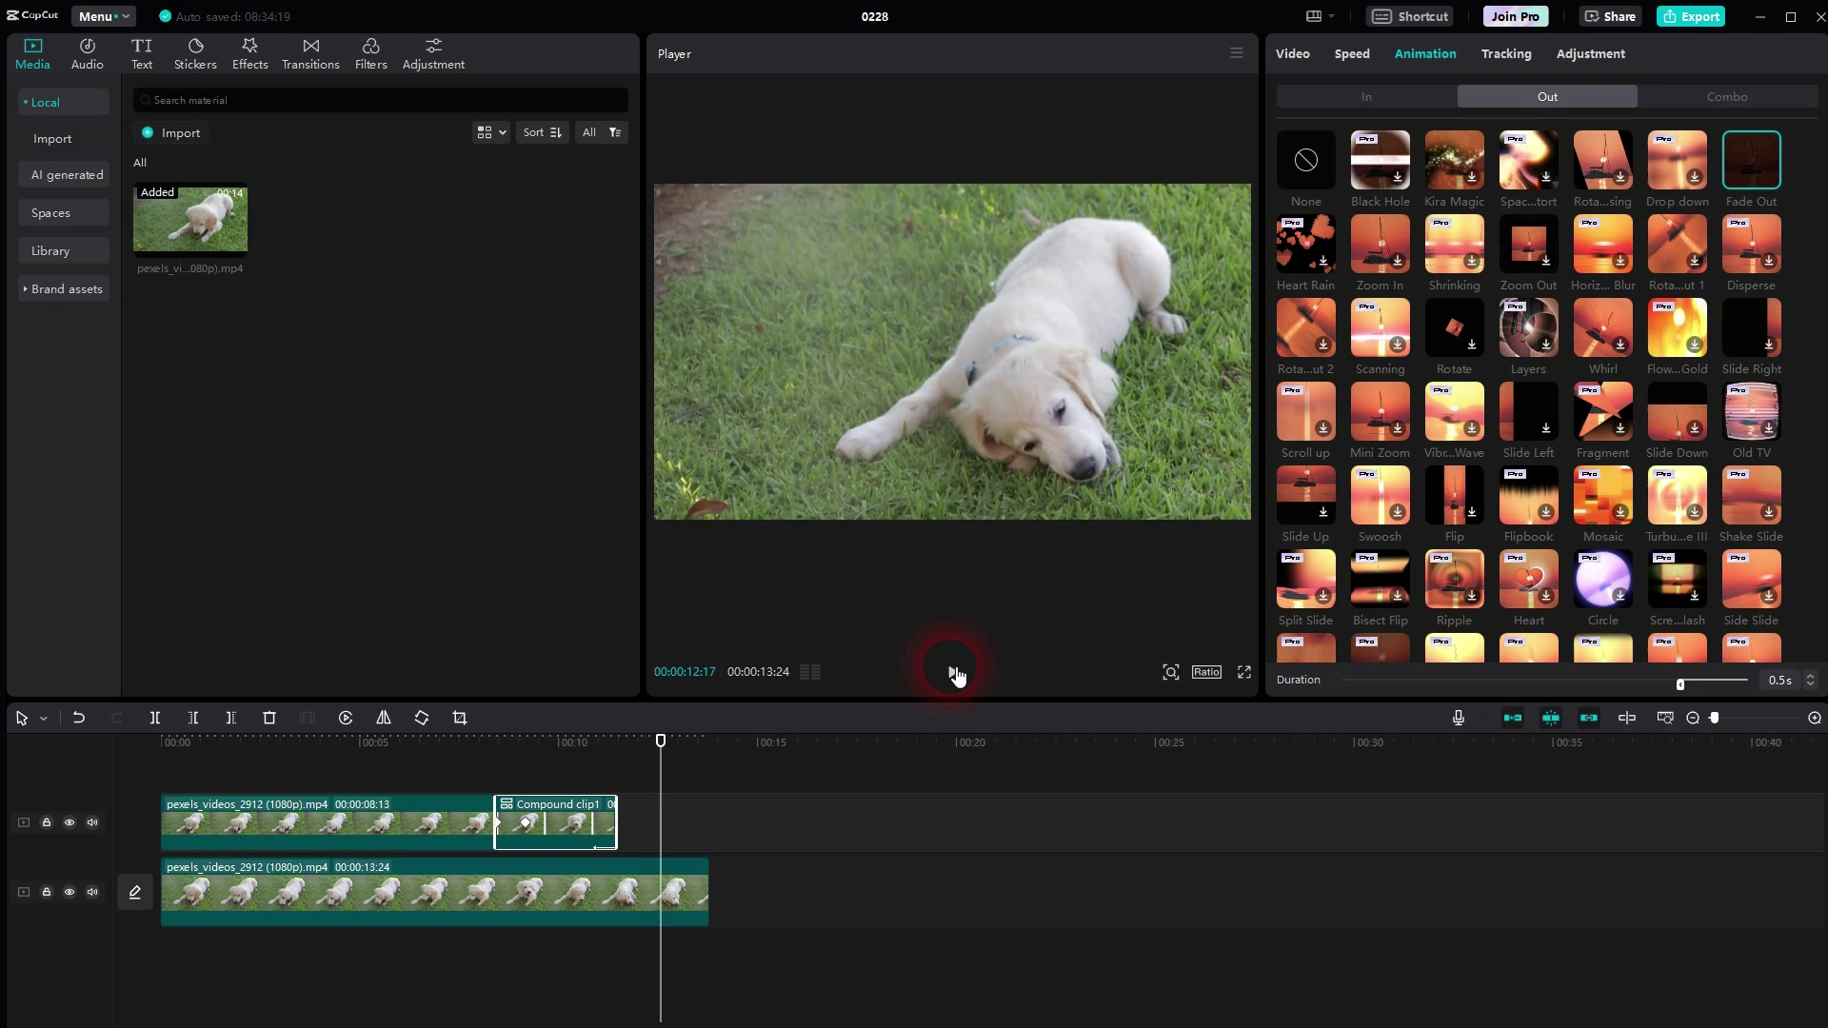
# - Search the sound effects library for 'cam' and preview Camera shutter sound 1
pyautogui.click(1310, 68)
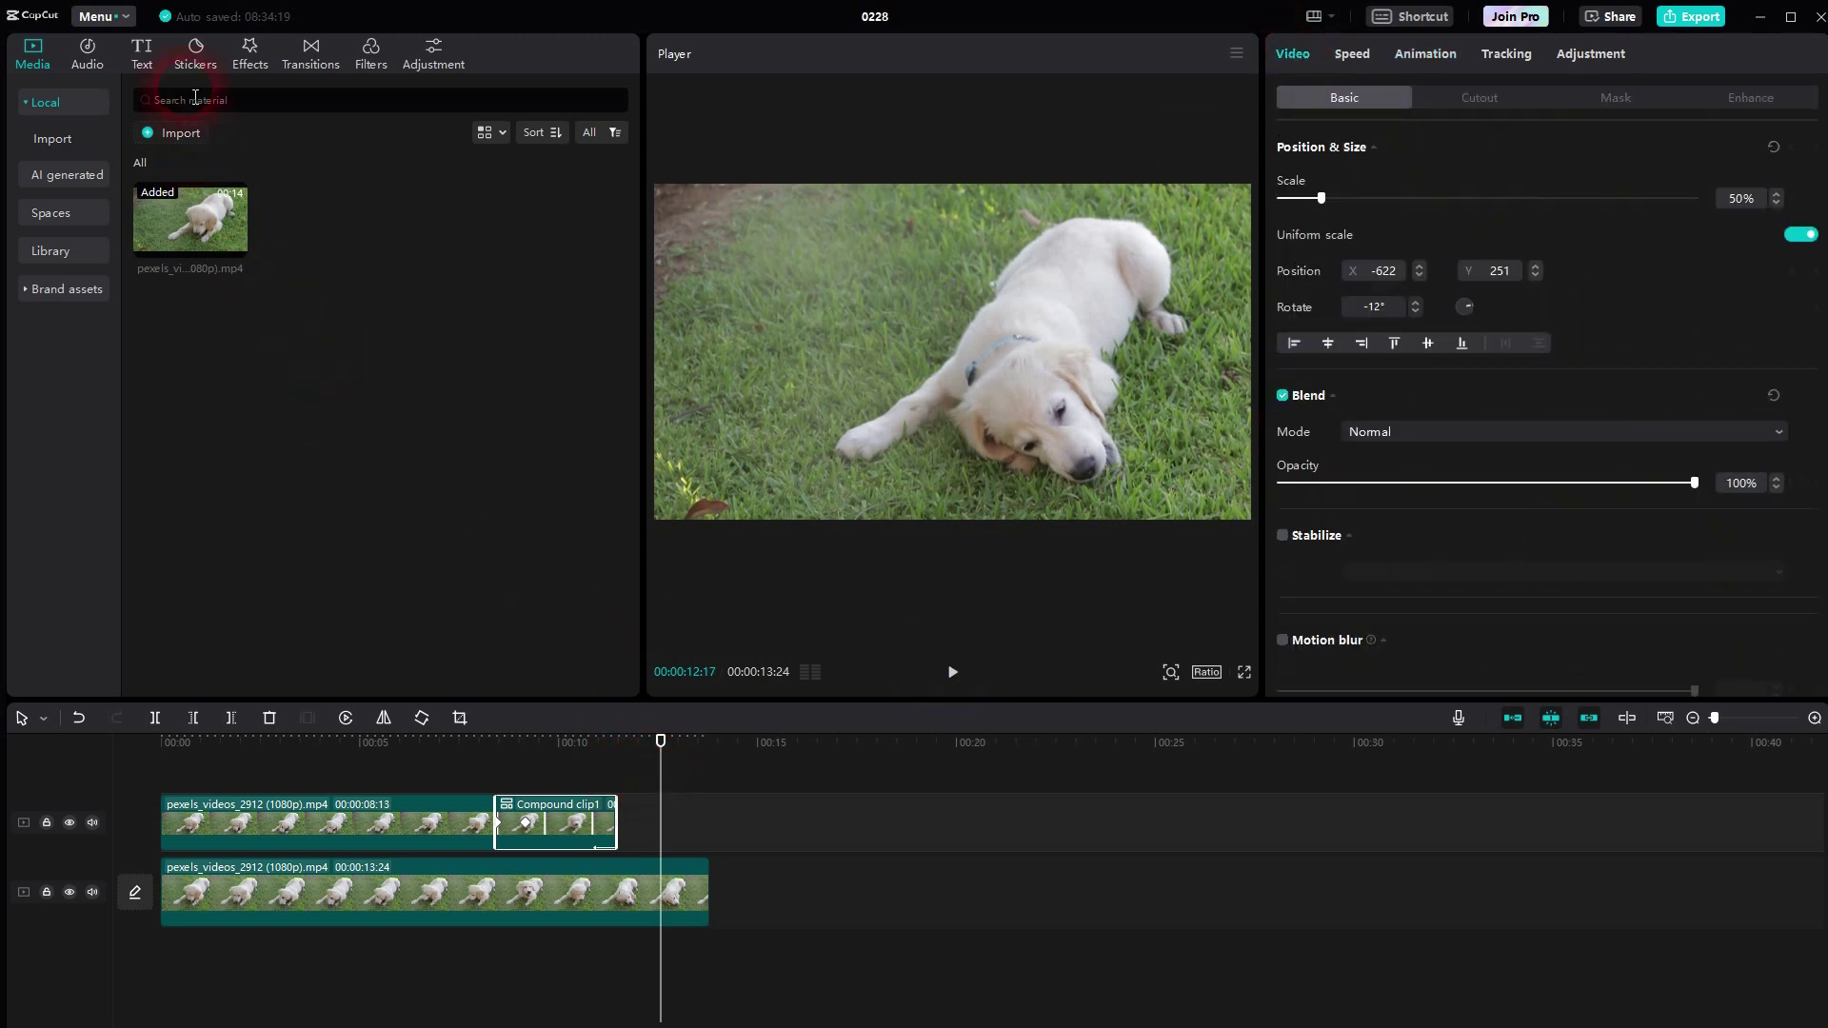
pyautogui.click(85, 59)
pyautogui.click(68, 143)
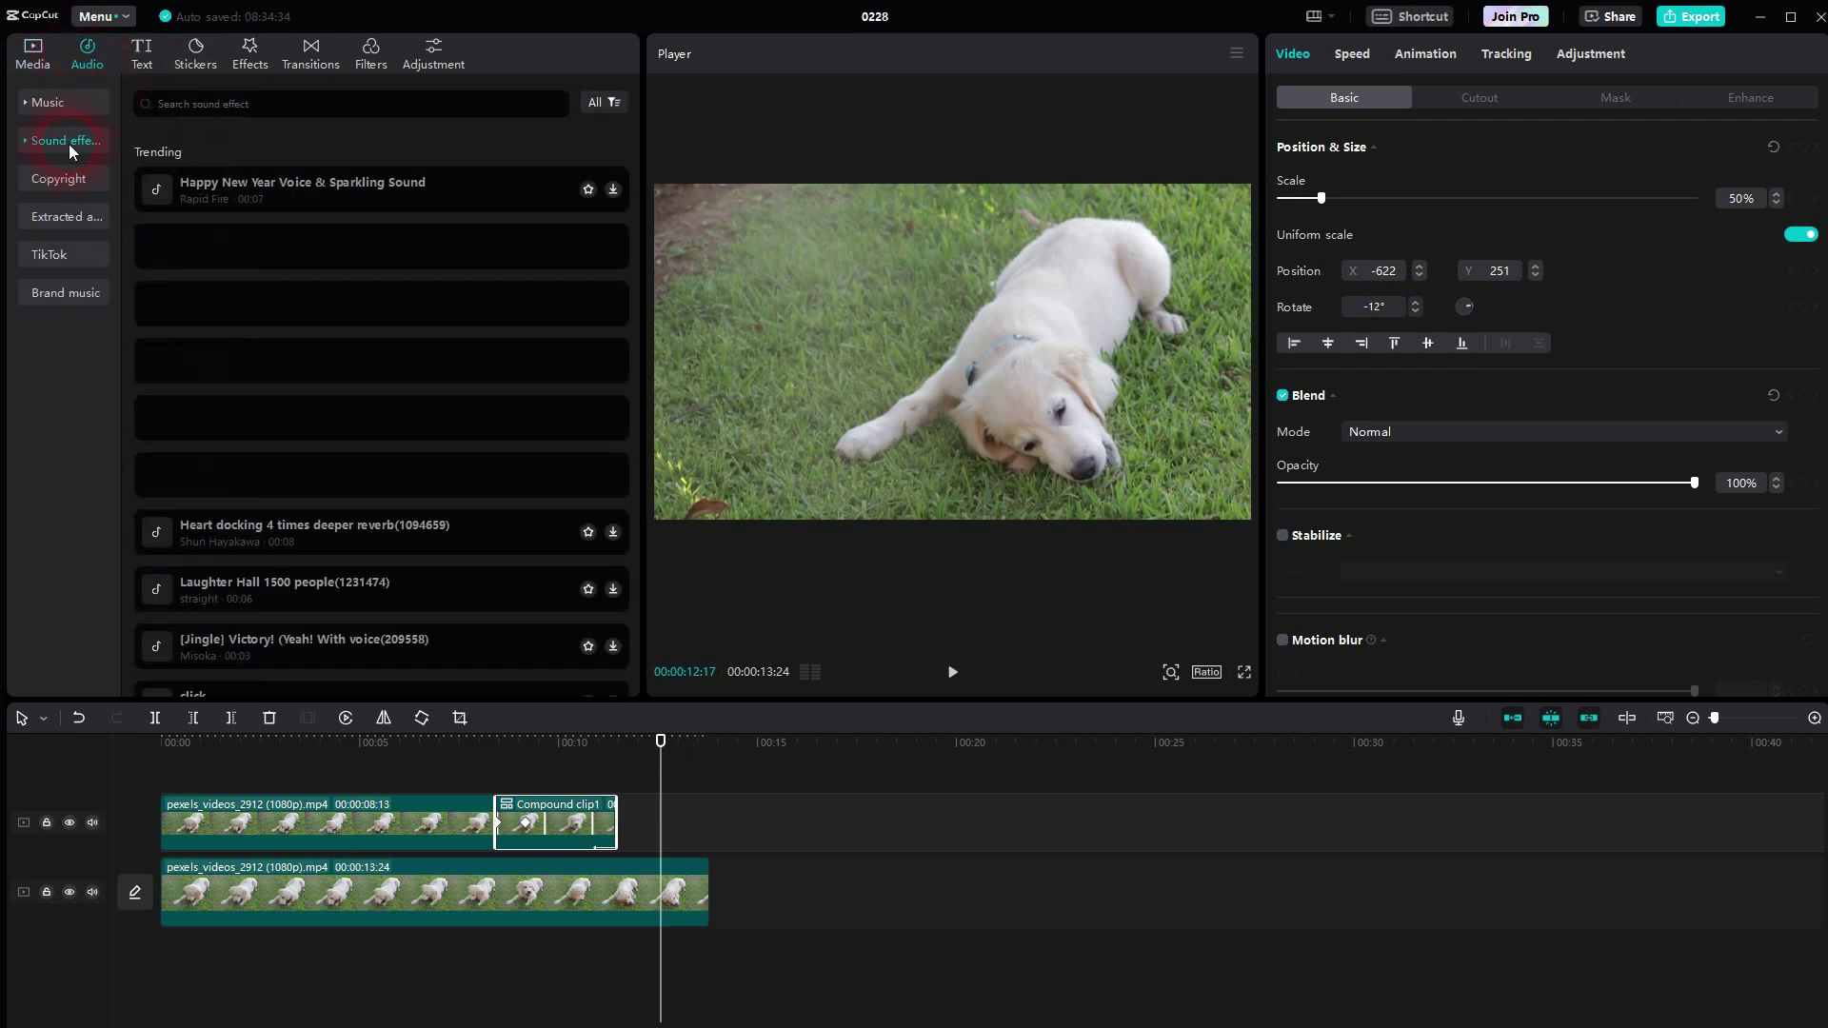
pyautogui.click(213, 114)
pyautogui.write('camera')
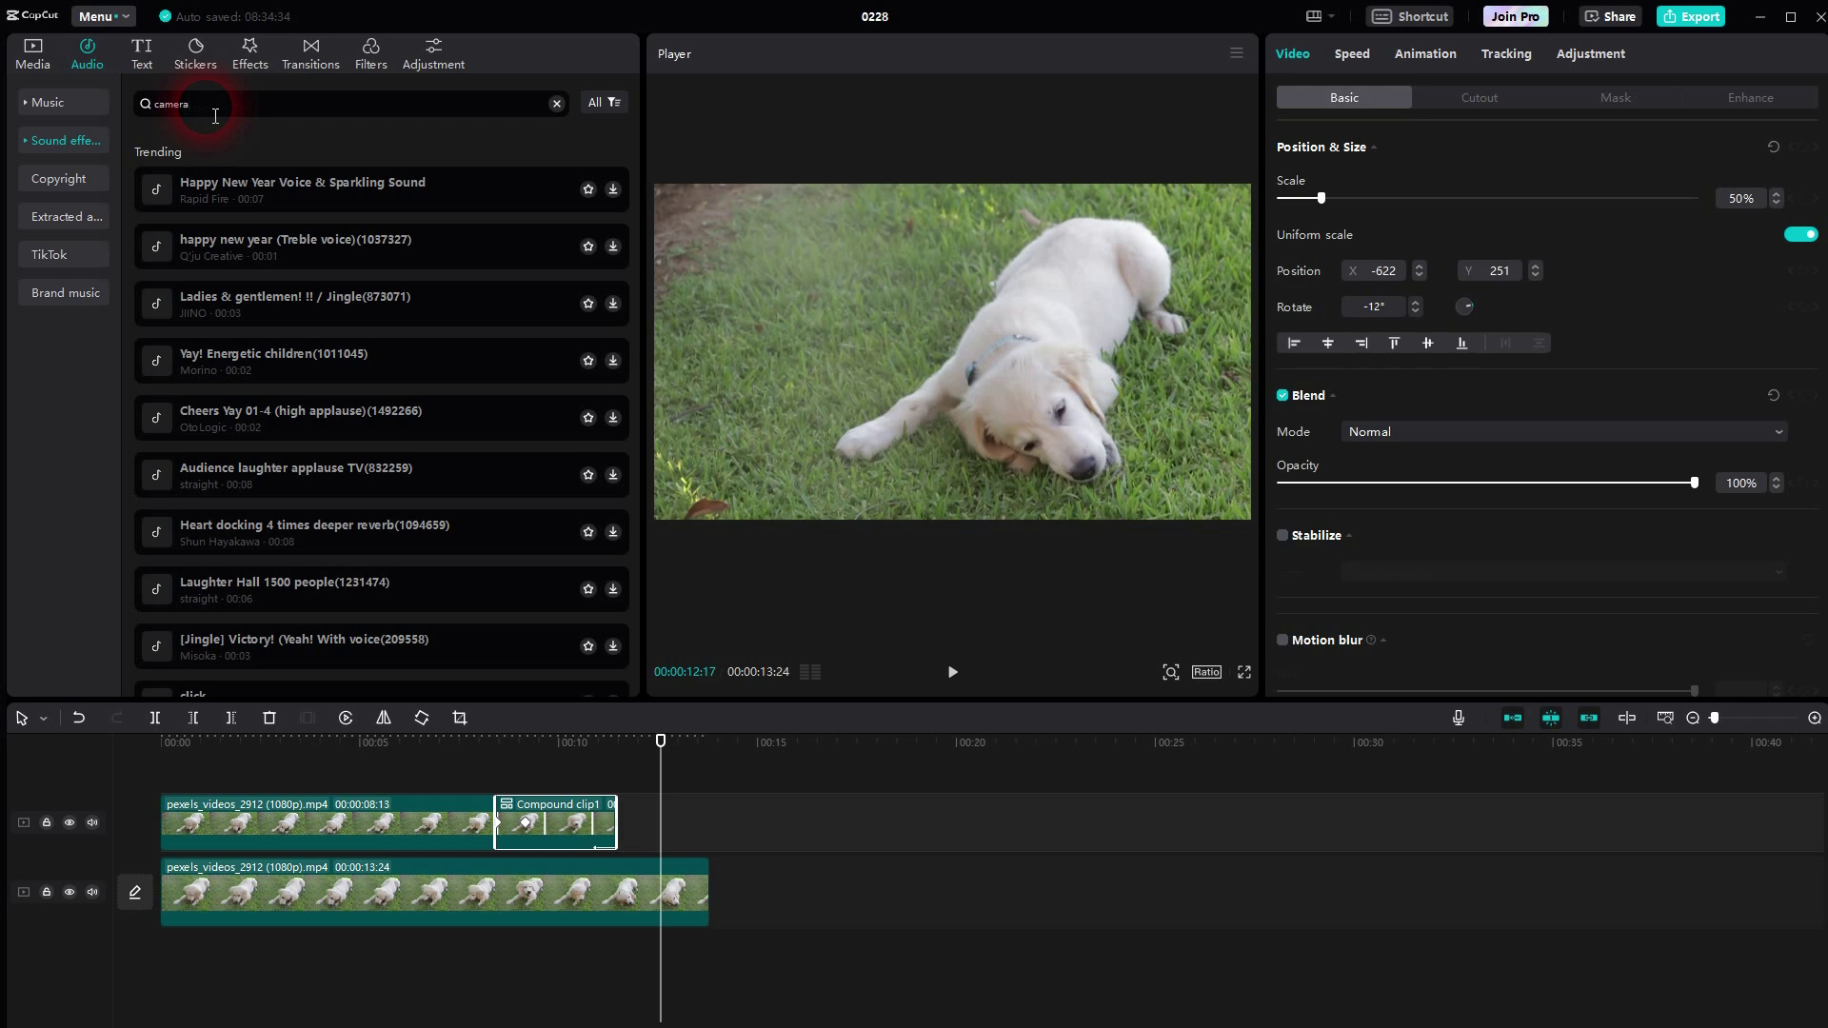
pyautogui.press('Return')
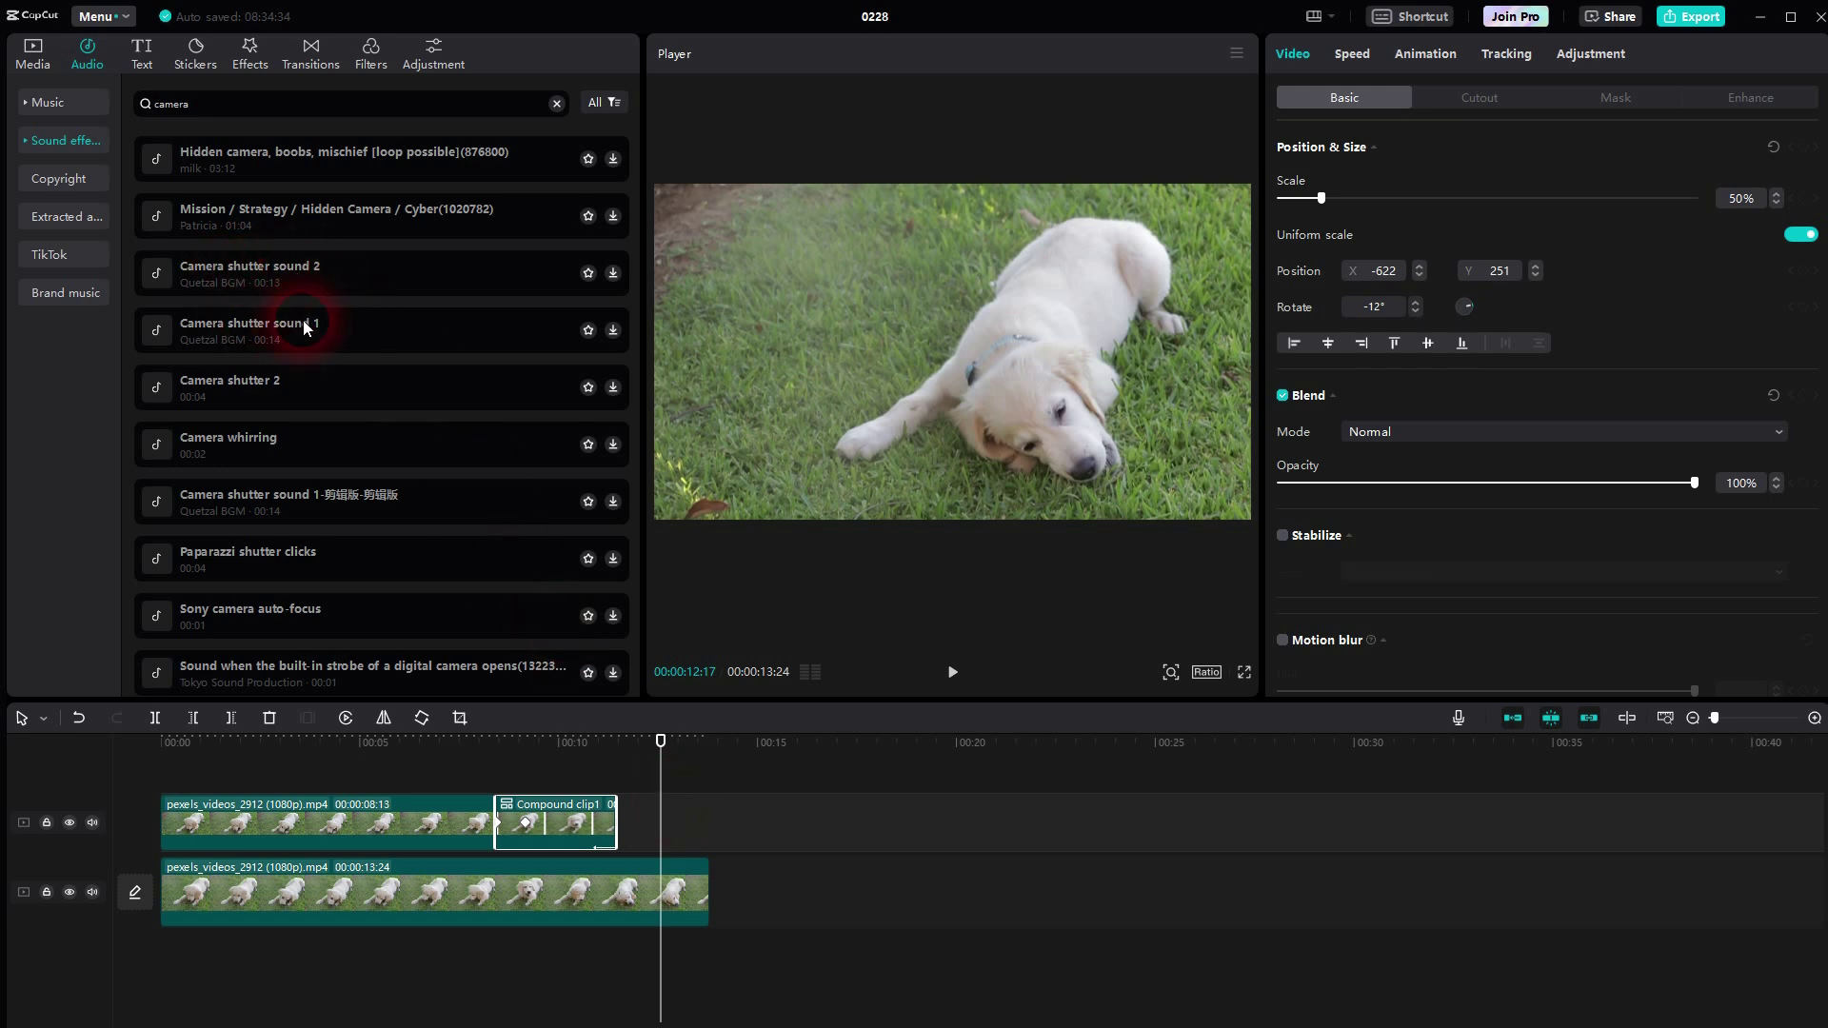
pyautogui.click(614, 339)
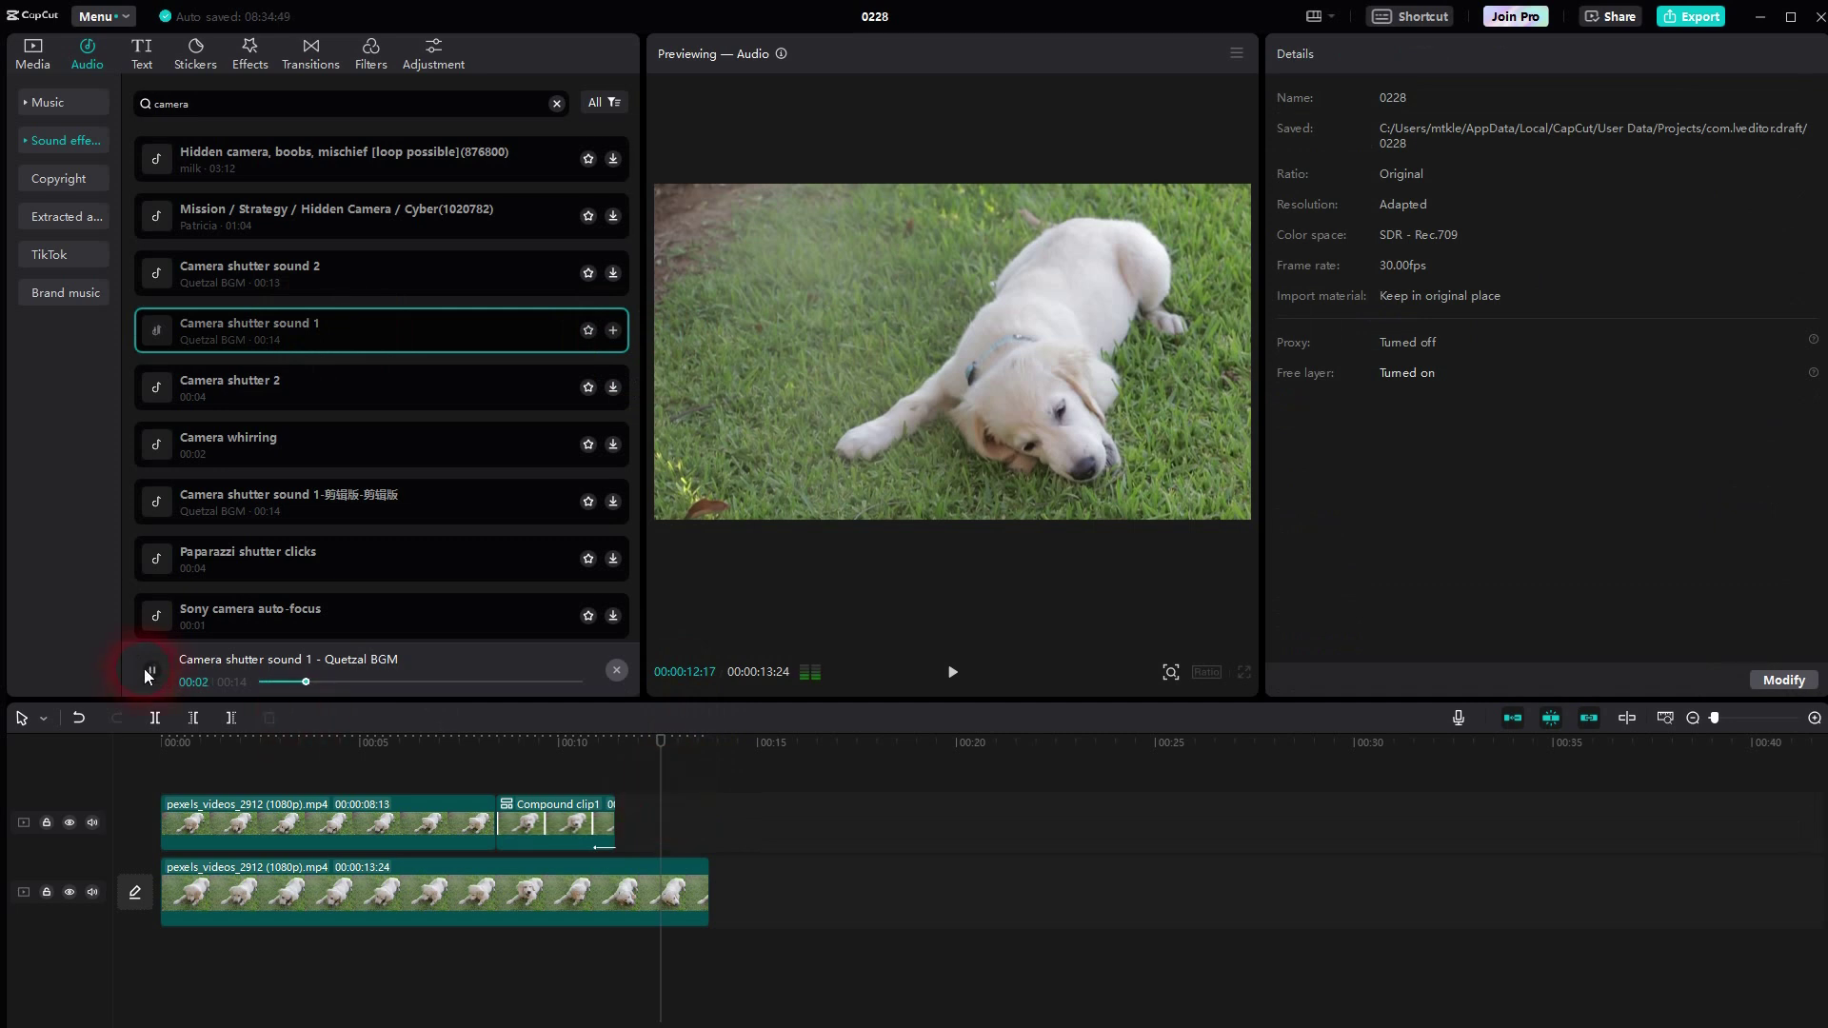
# - Add Camera shutter sound 1 at the freeze-frame start and trim off its tail
pyautogui.click(684, 779)
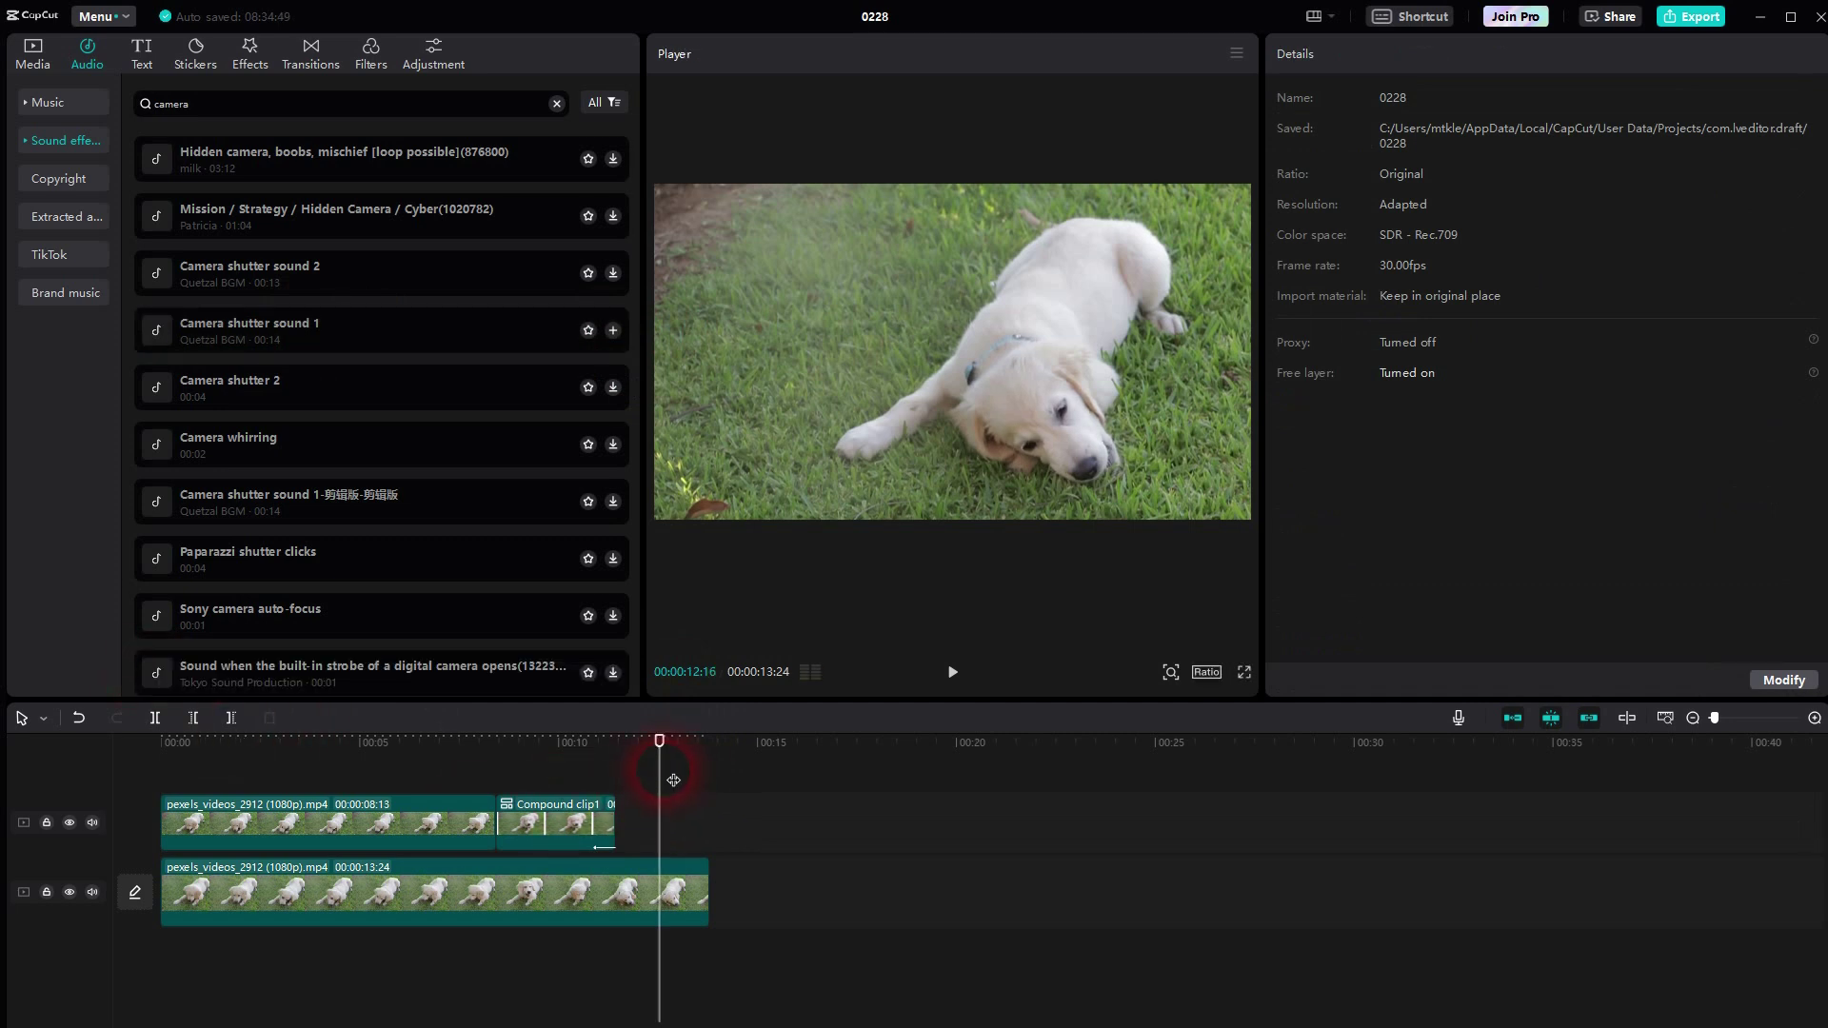
pyautogui.moveTo(664, 776); pyautogui.dragTo(505, 791)
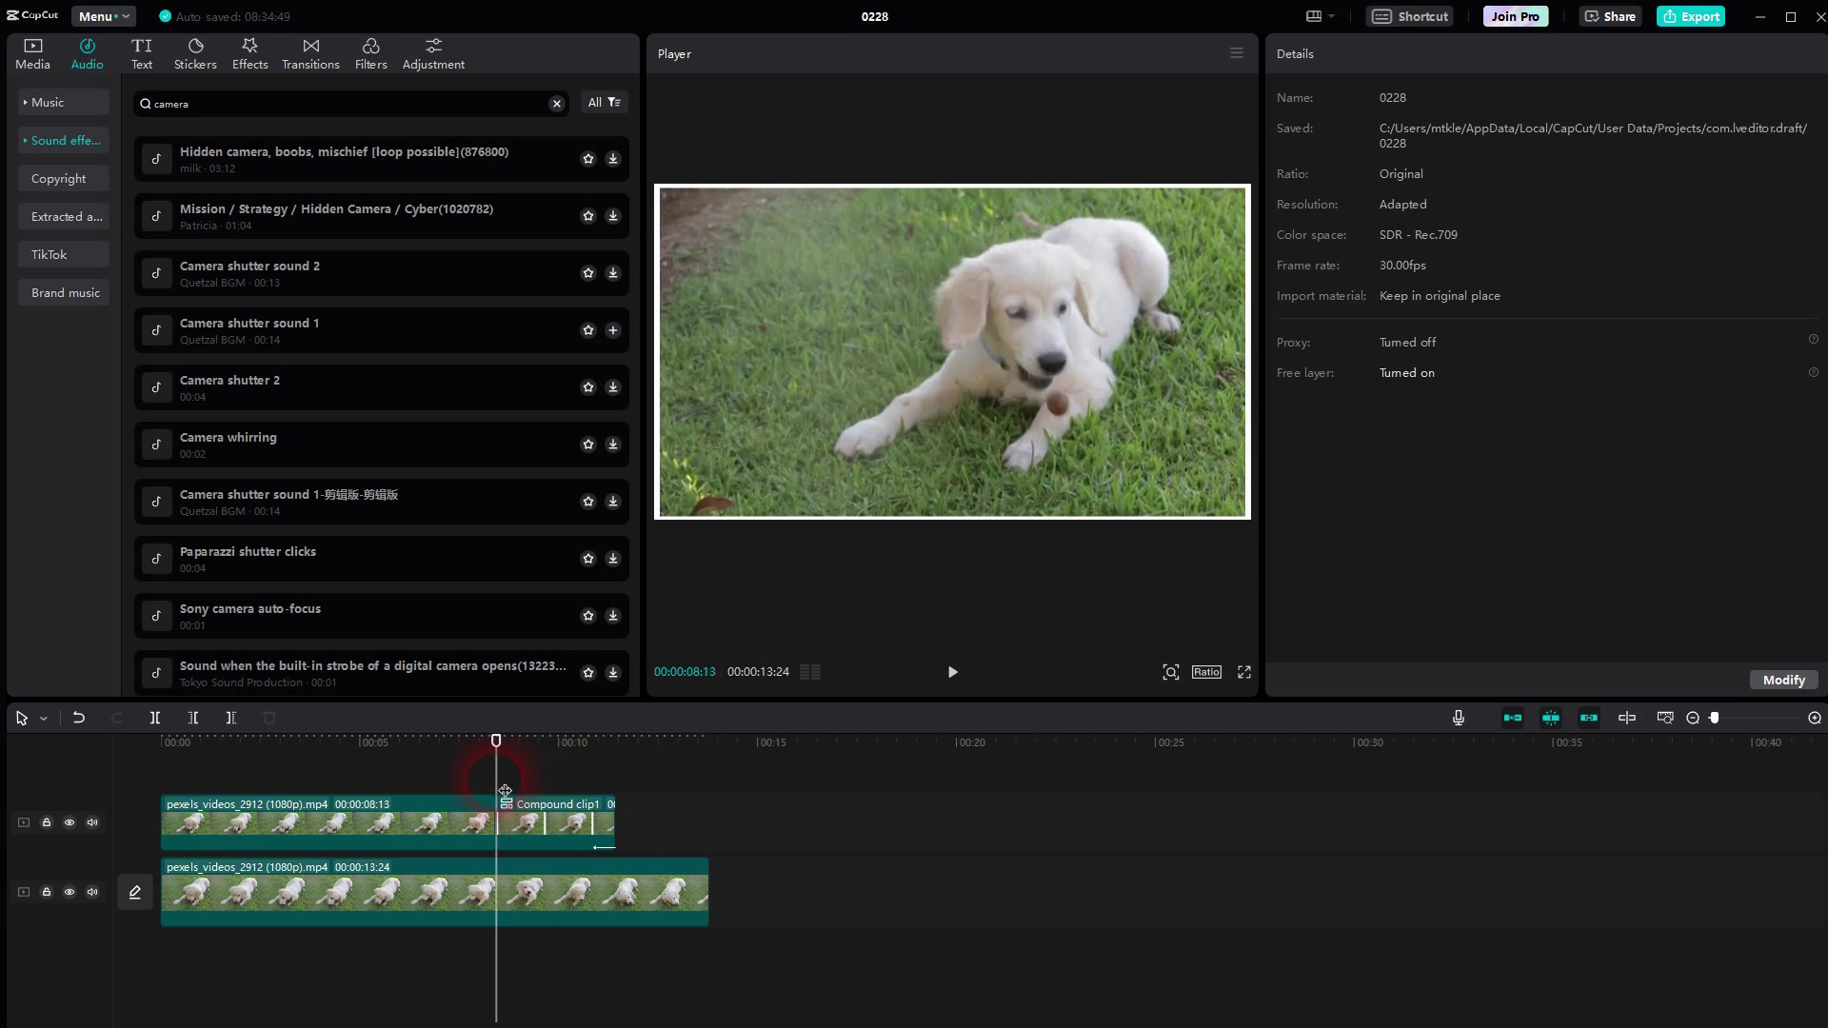
pyautogui.click(245, 333)
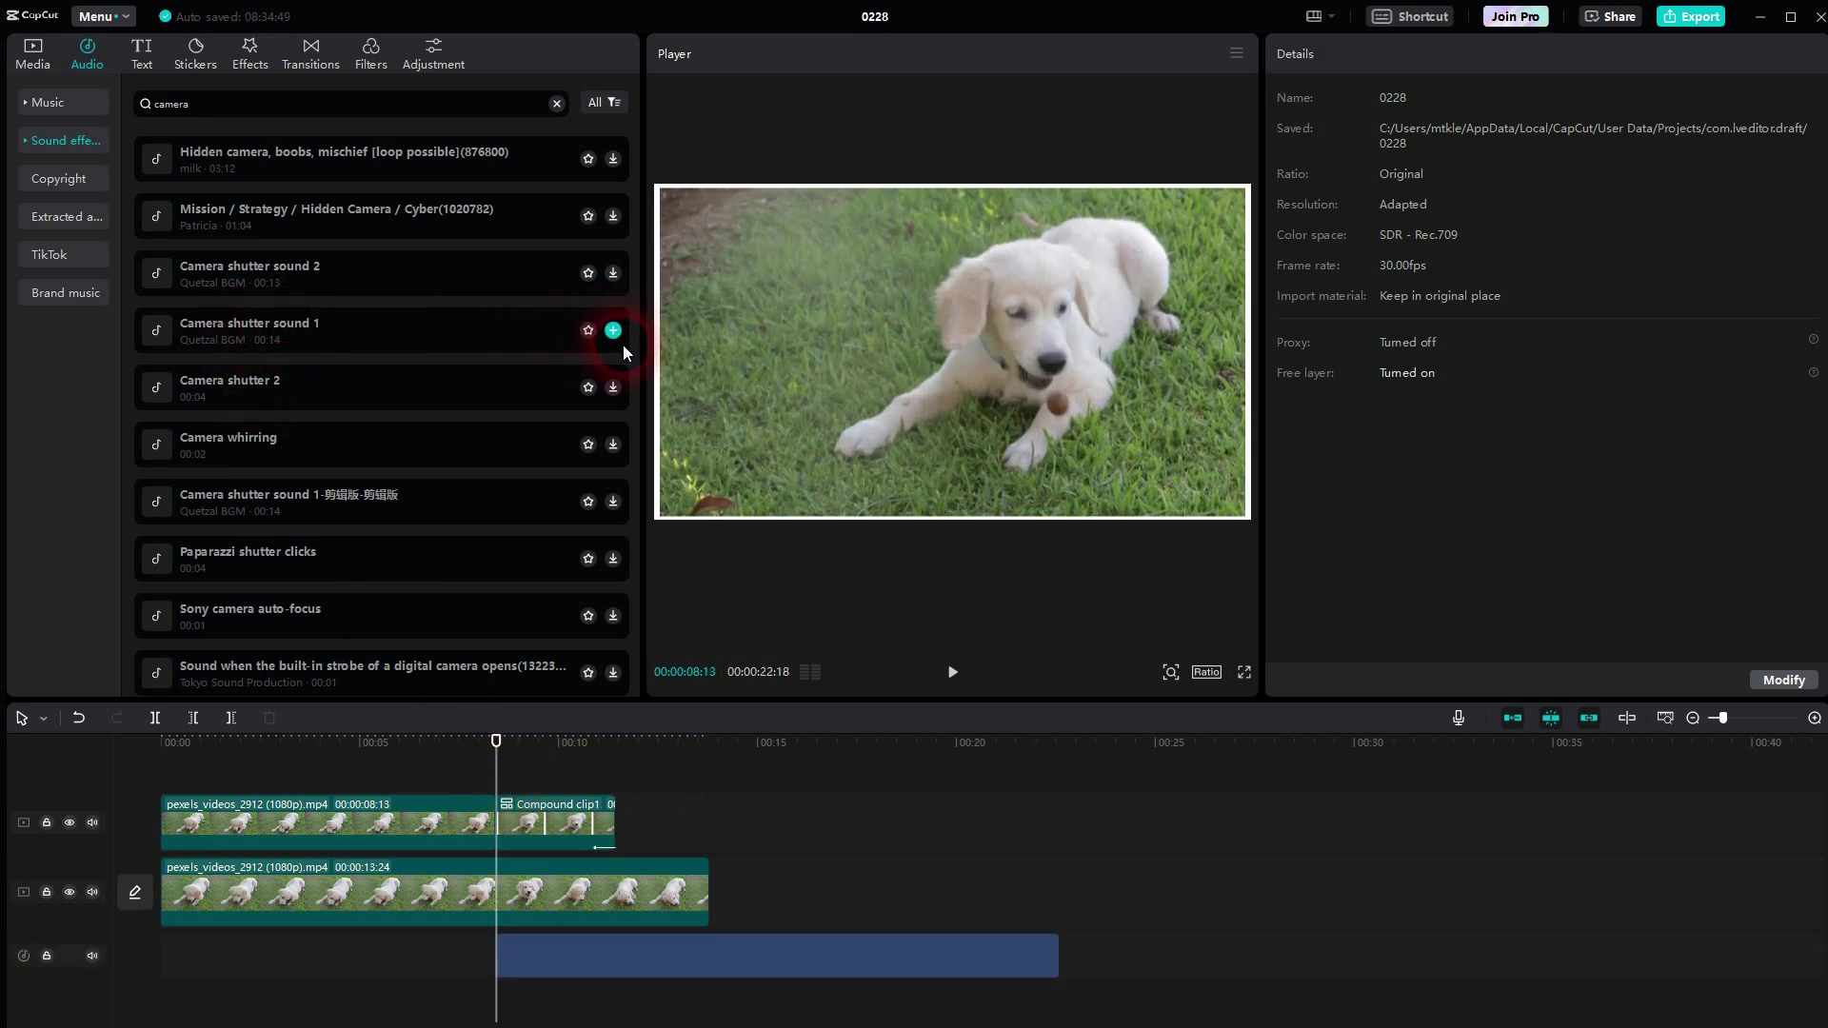
pyautogui.click(545, 955)
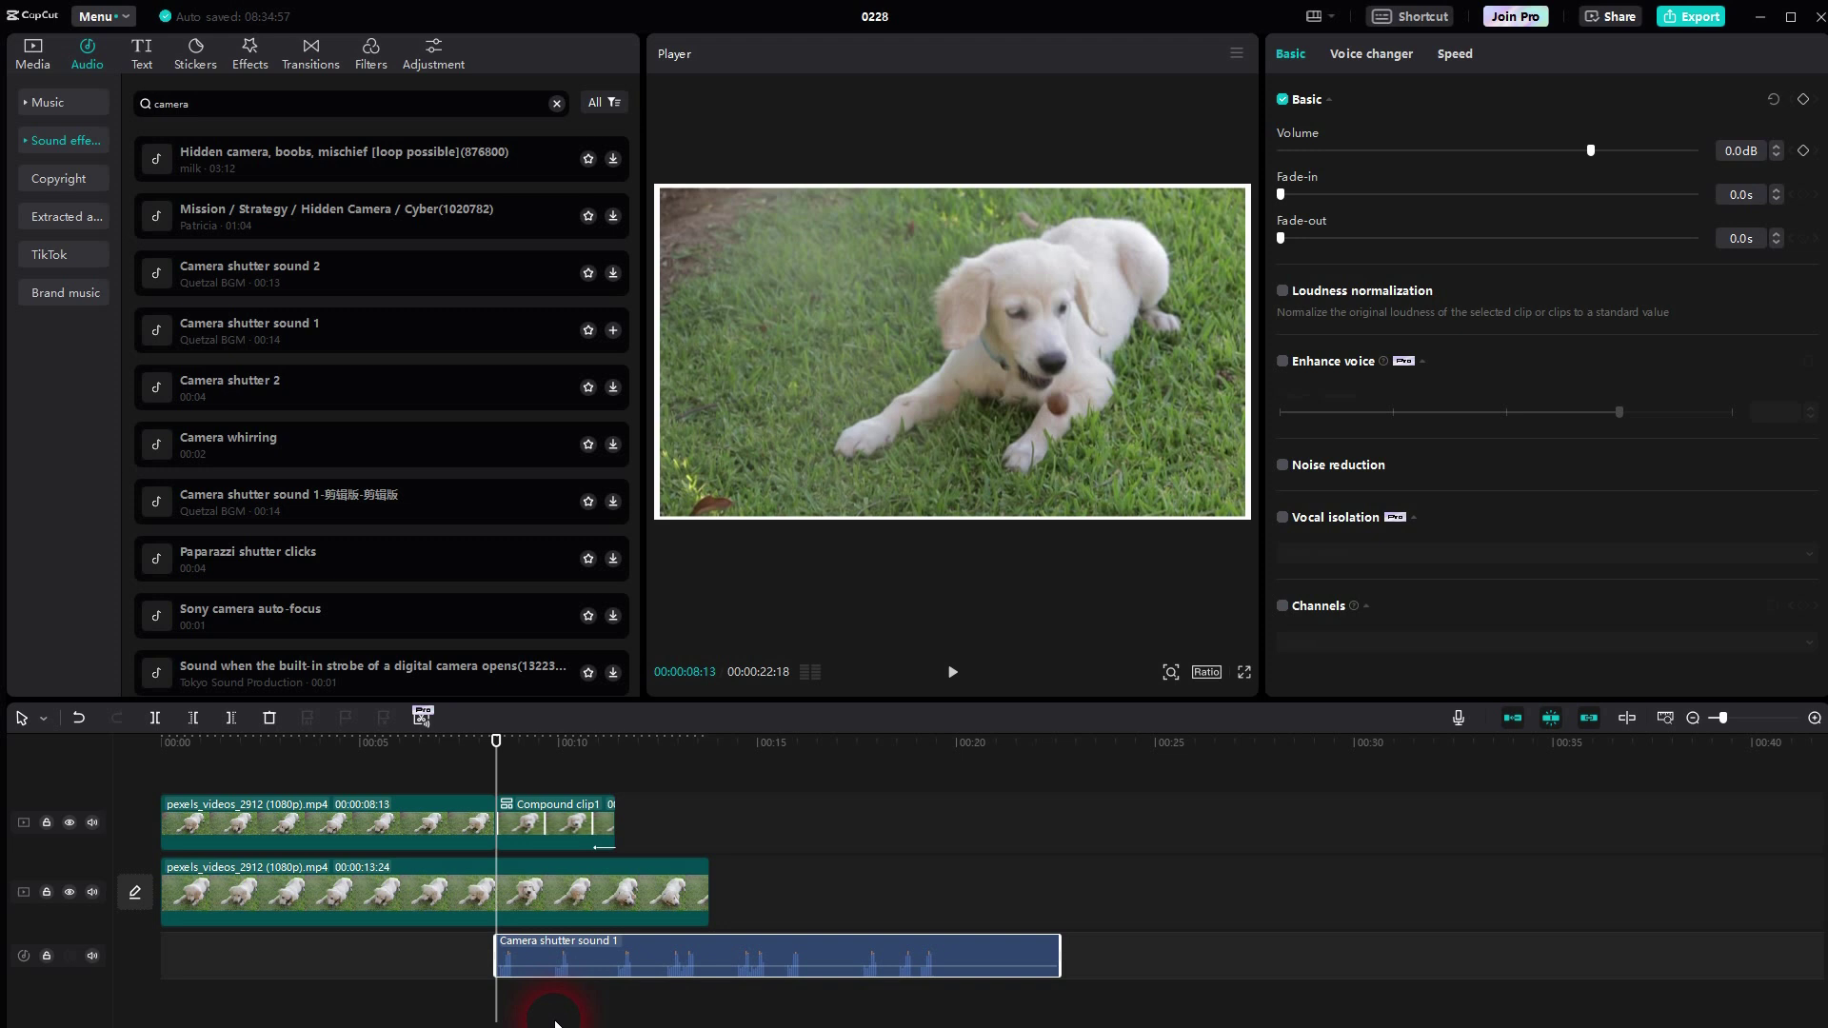
pyautogui.press('b')
pyautogui.click(537, 957)
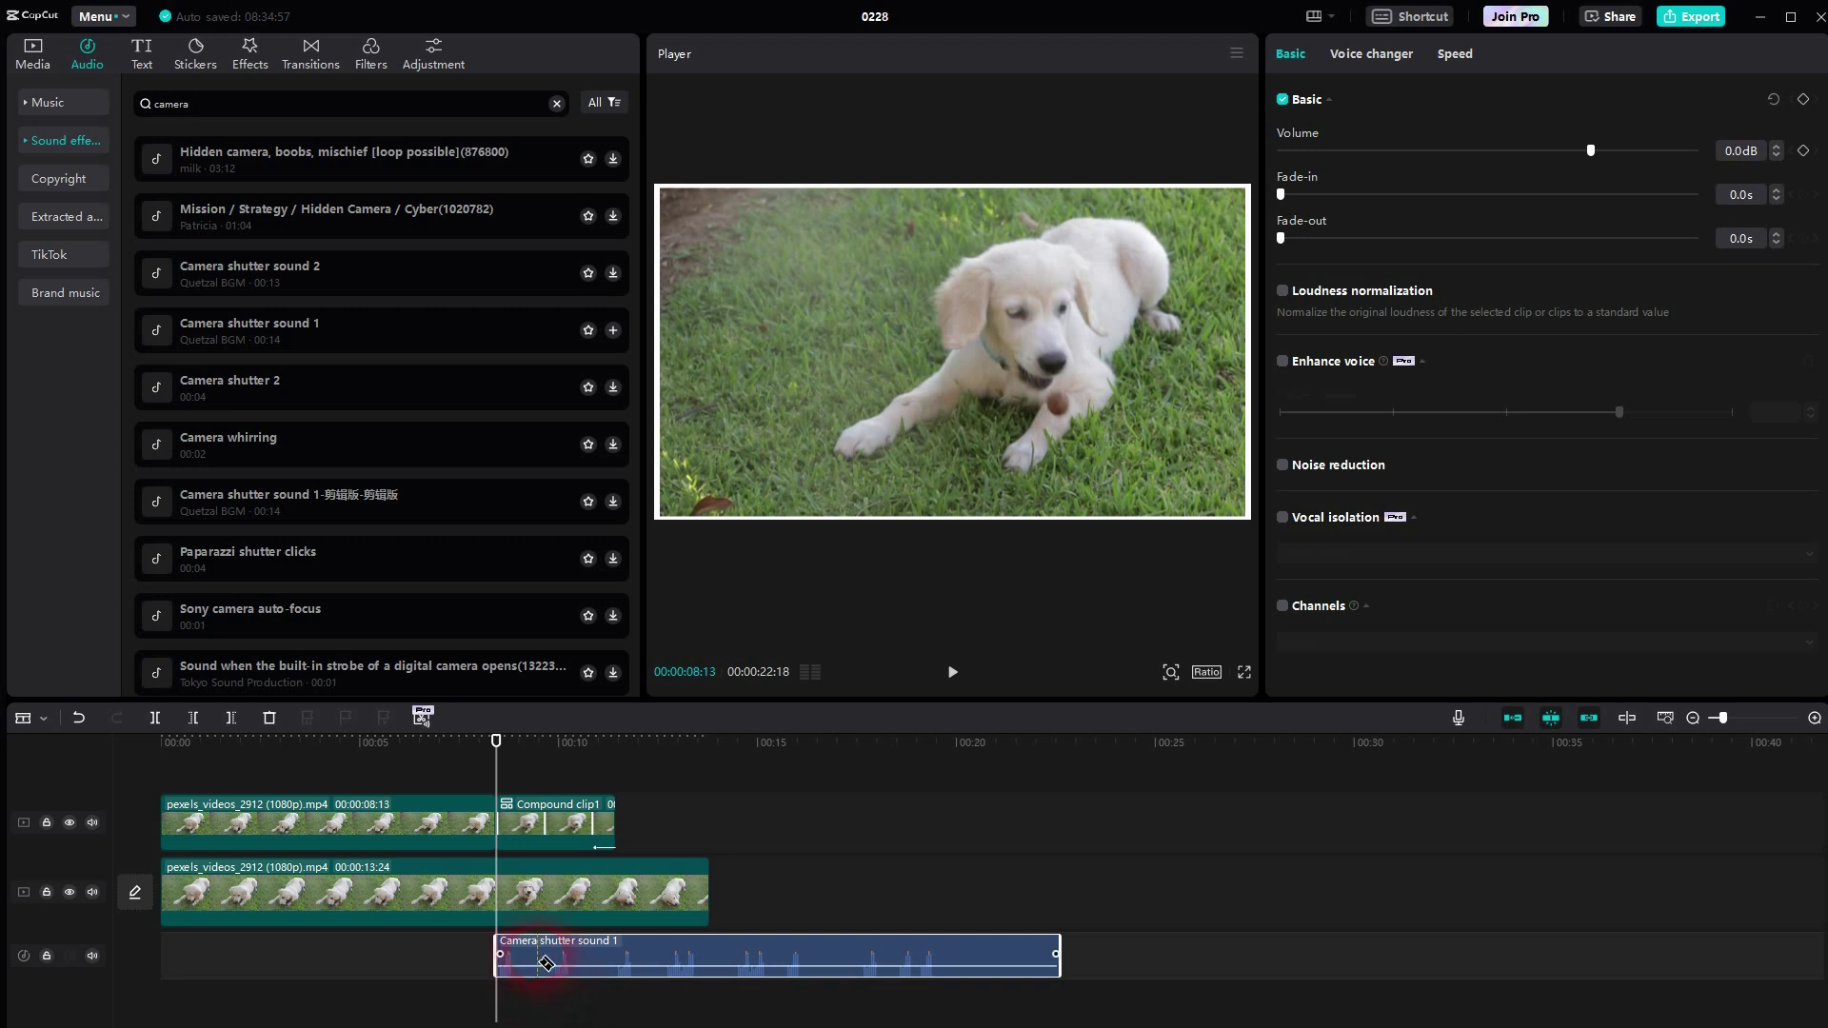
pyautogui.press('a')
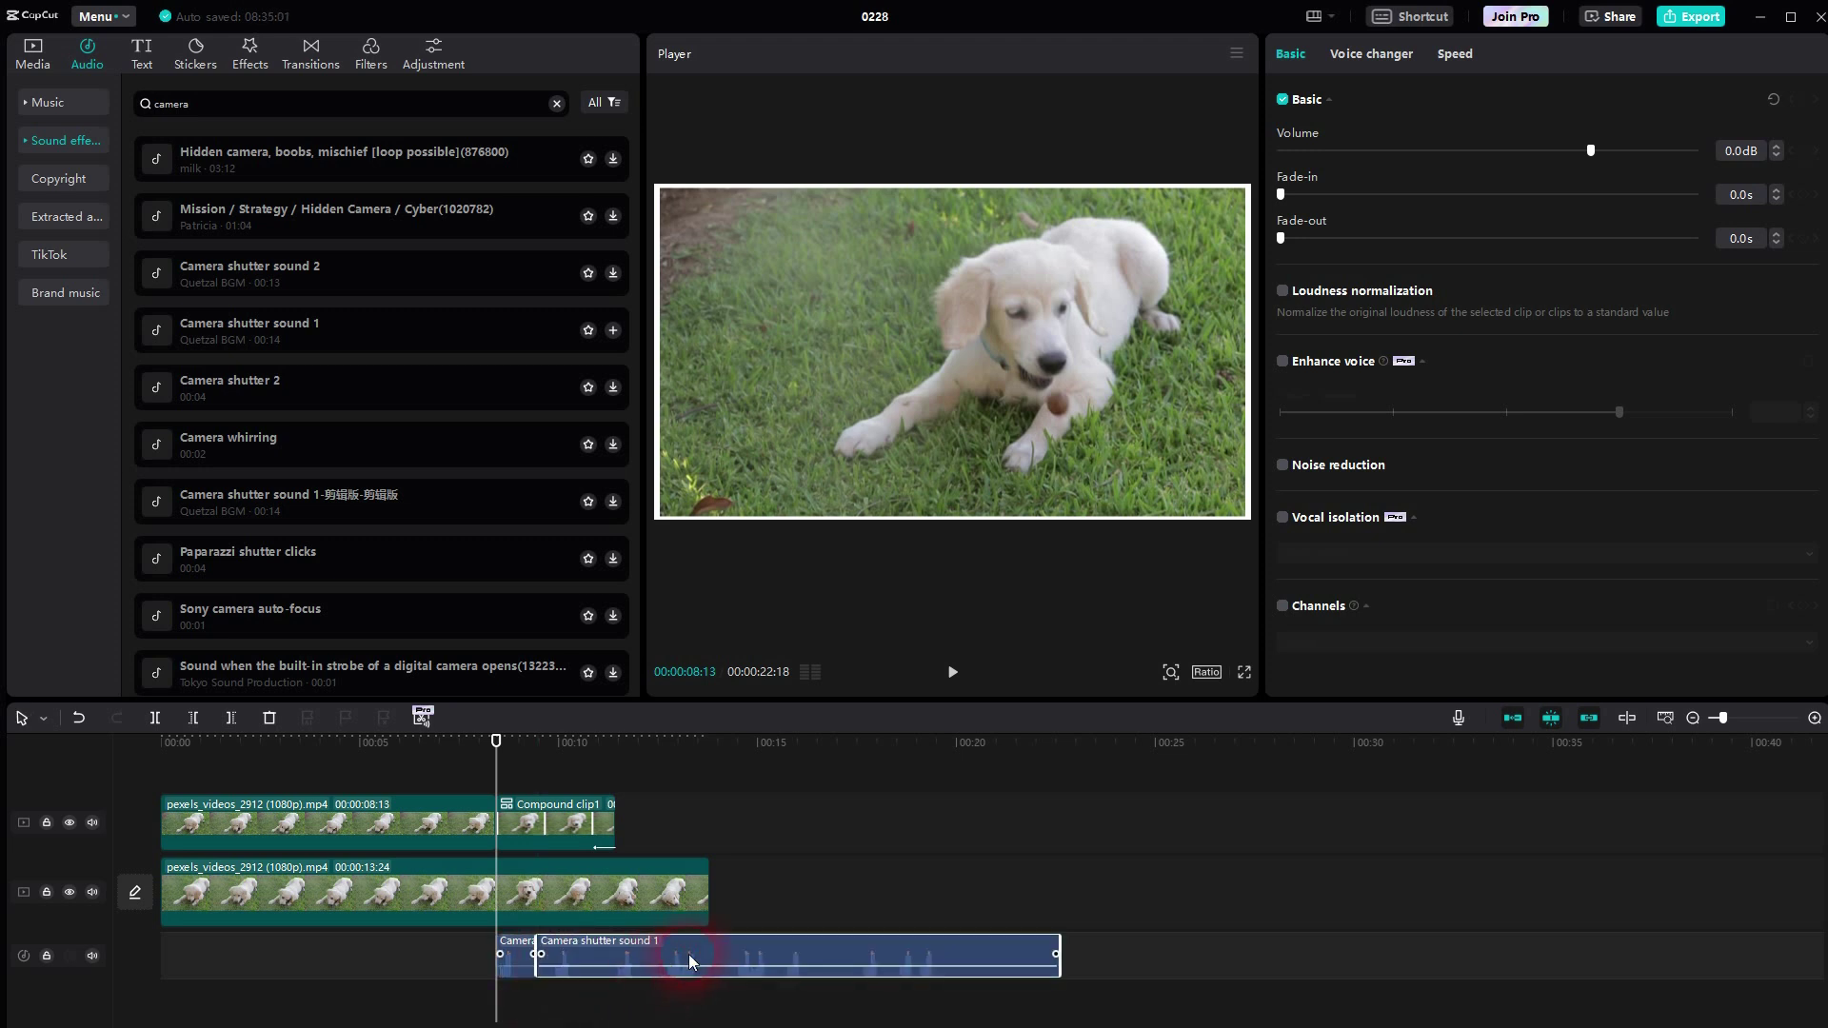
pyautogui.press('Delete')
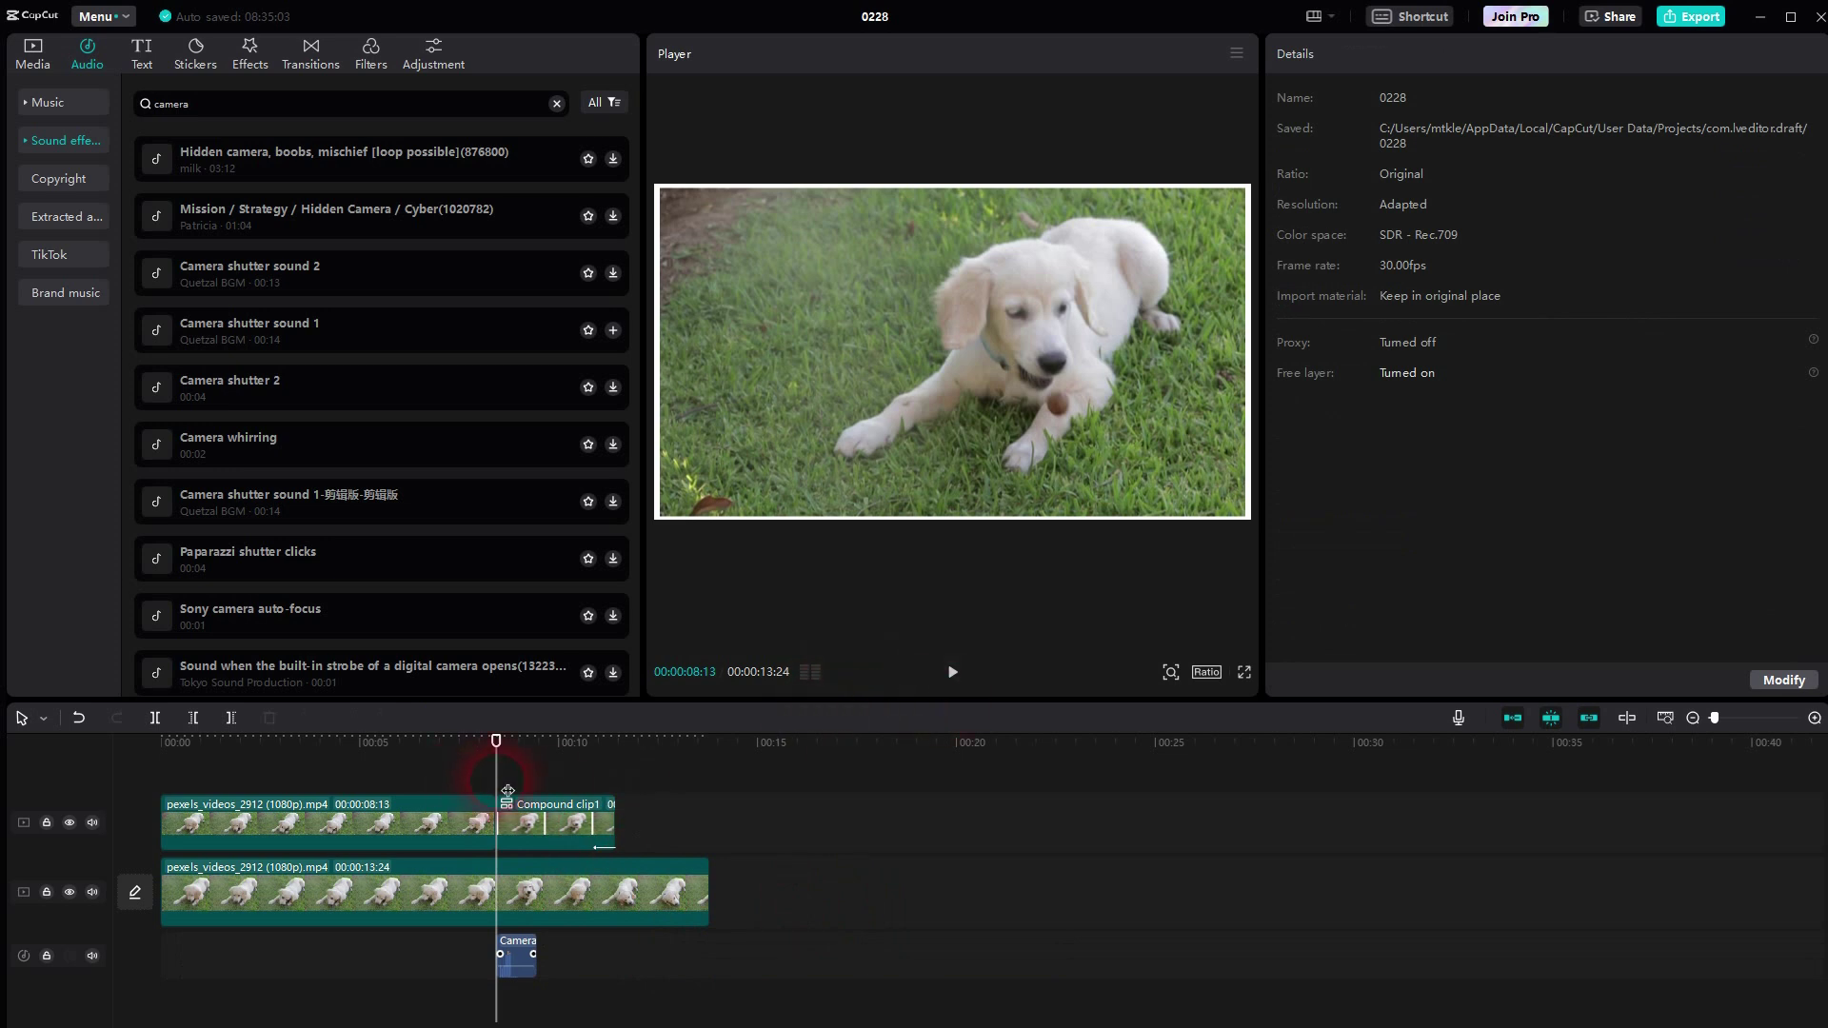
# - Play the edit from just before the freeze frame to hear the shutter
pyautogui.click(489, 745)
pyautogui.click(952, 672)
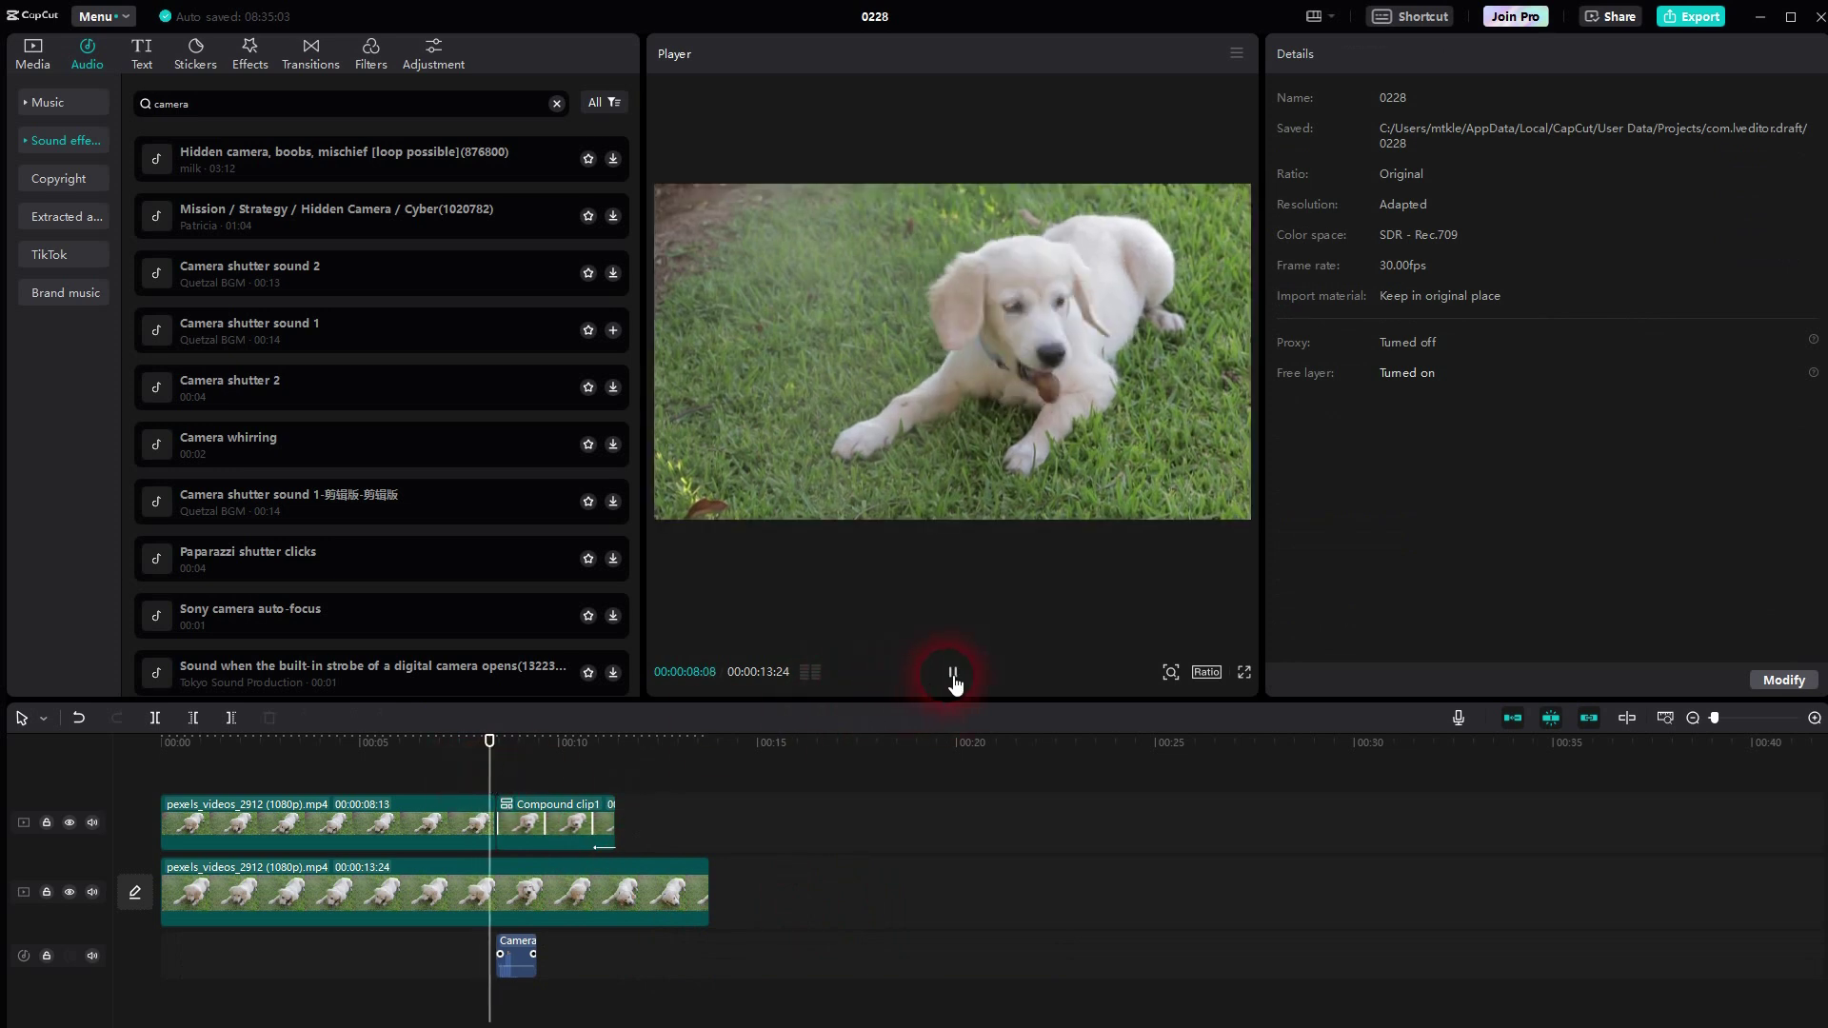
pyautogui.click(962, 682)
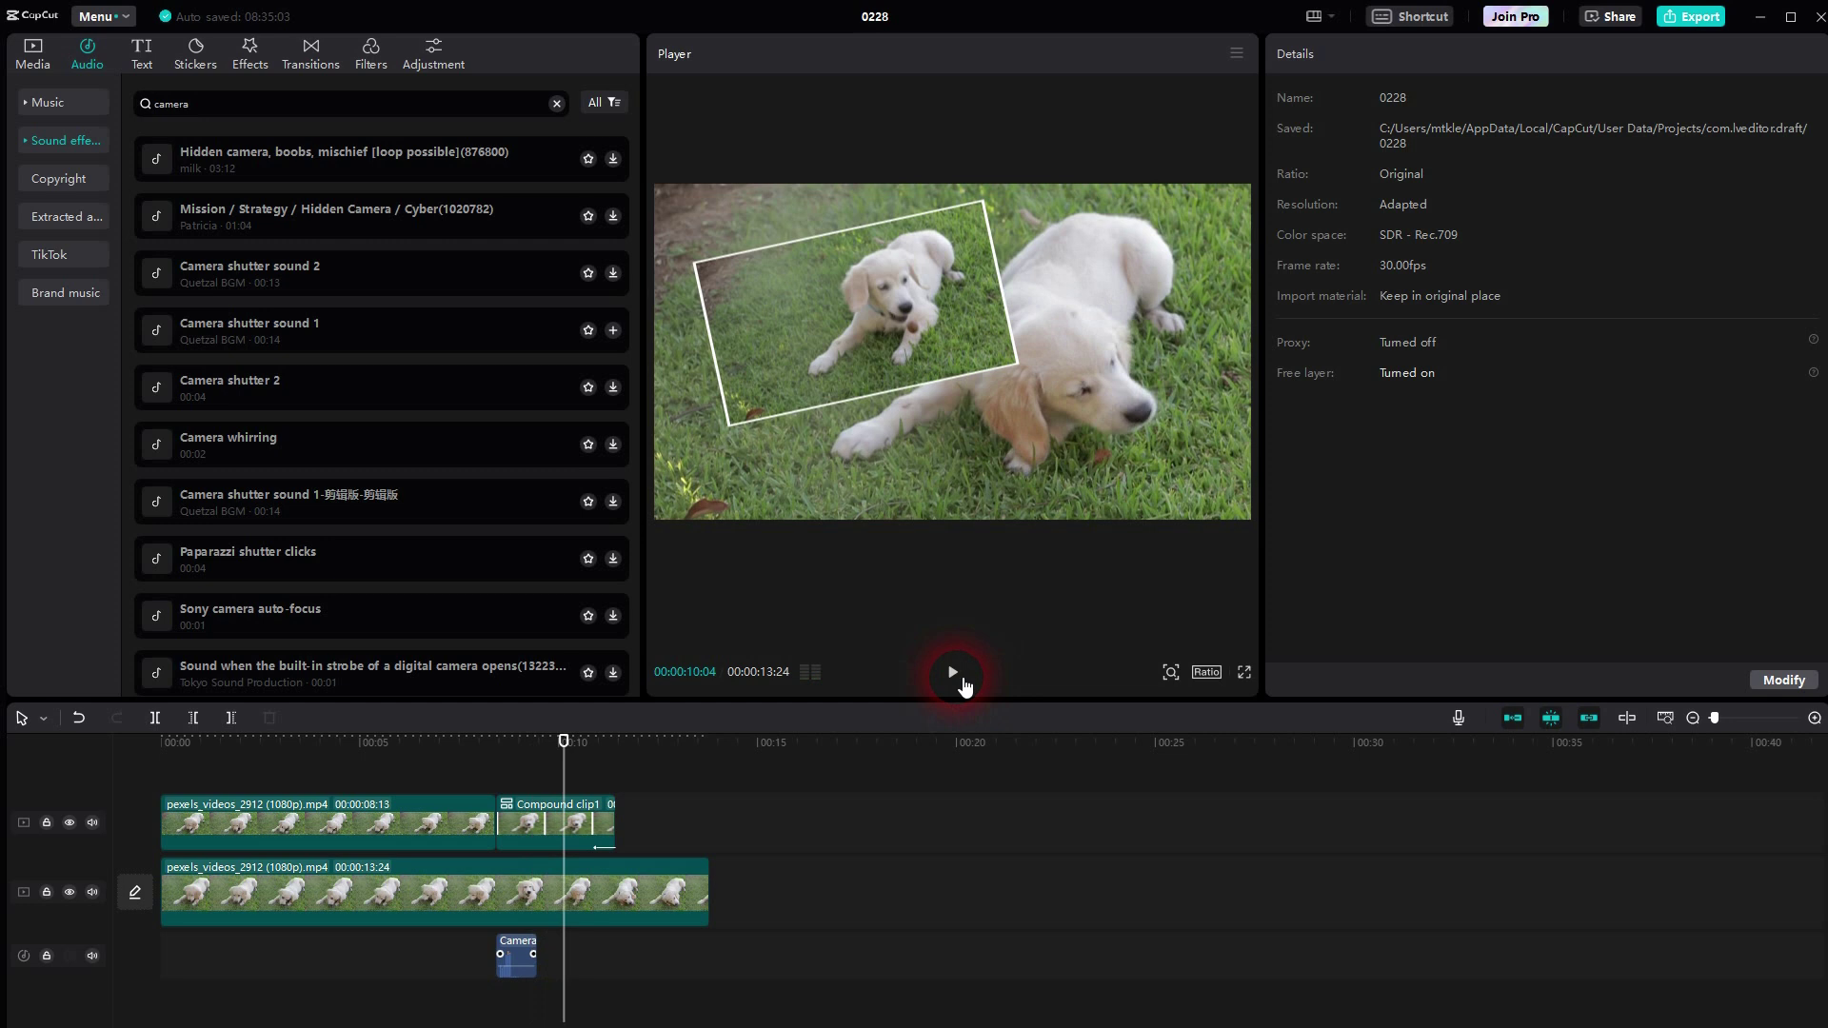
# - Audition Camera shutter sound 2, Camera shutter 2 and Paparazzi shutter clicks
pyautogui.click(366, 270)
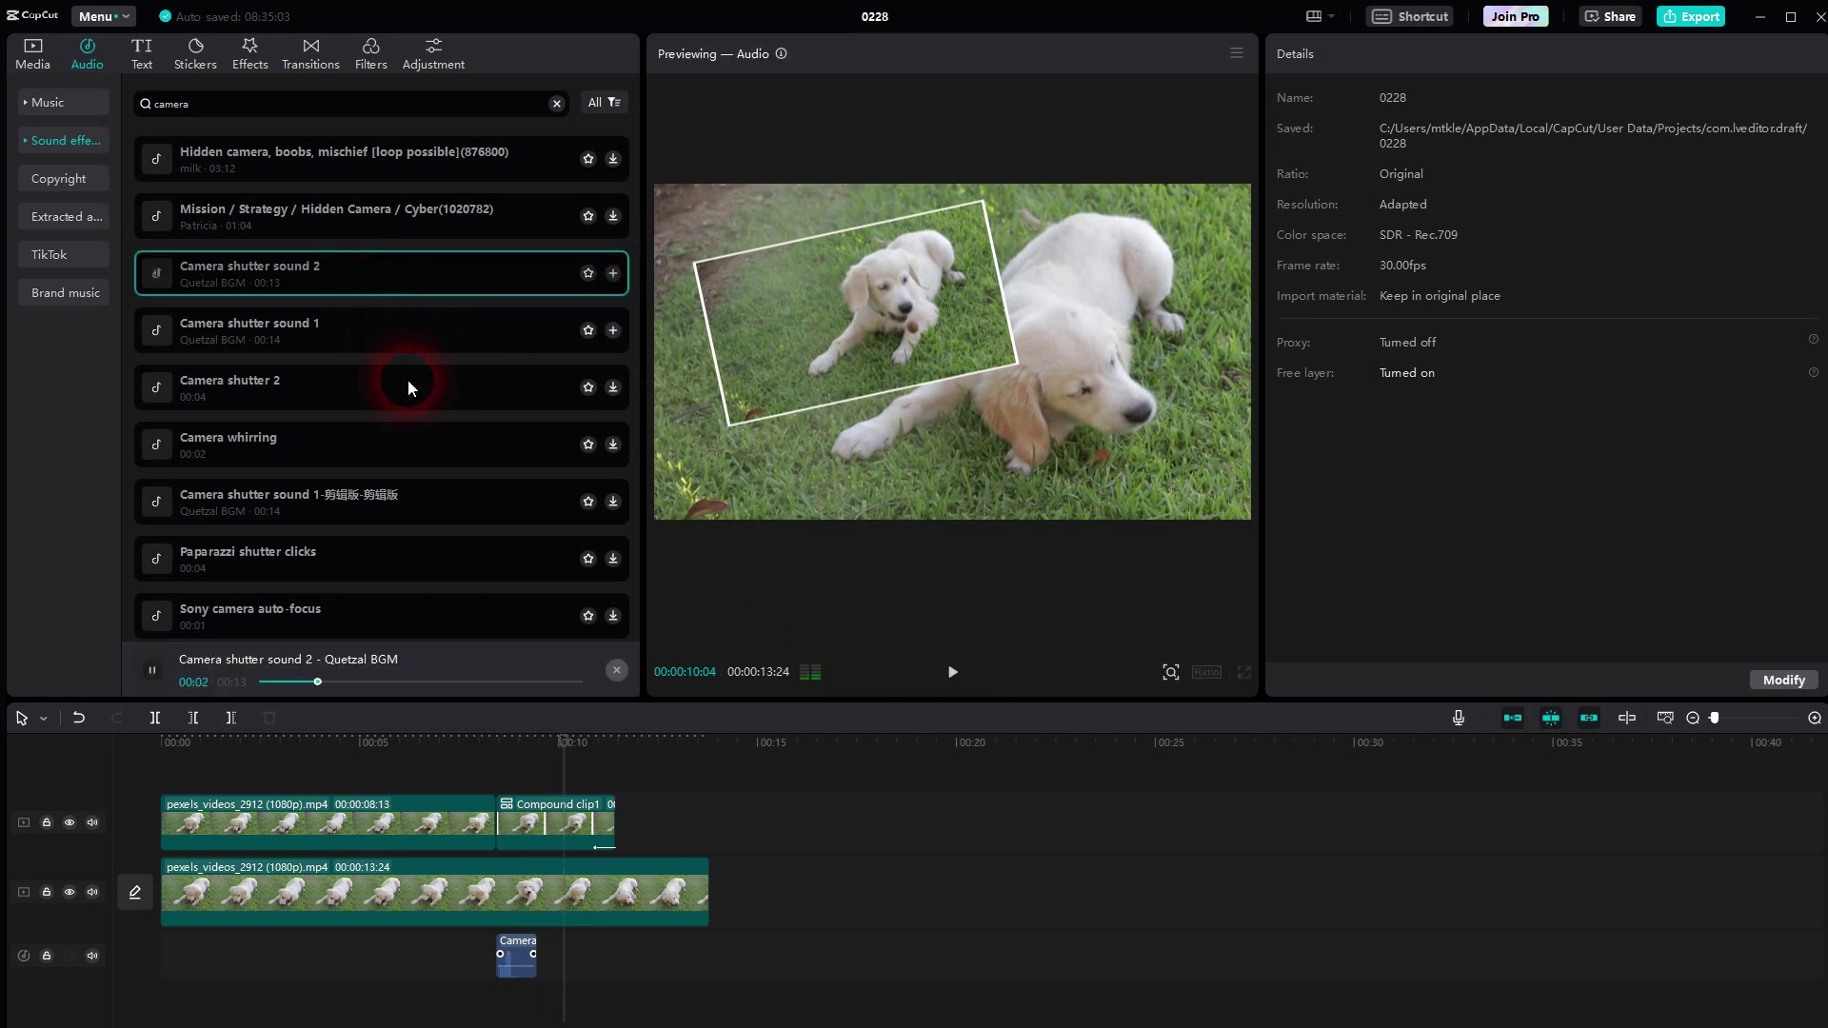
pyautogui.click(330, 387)
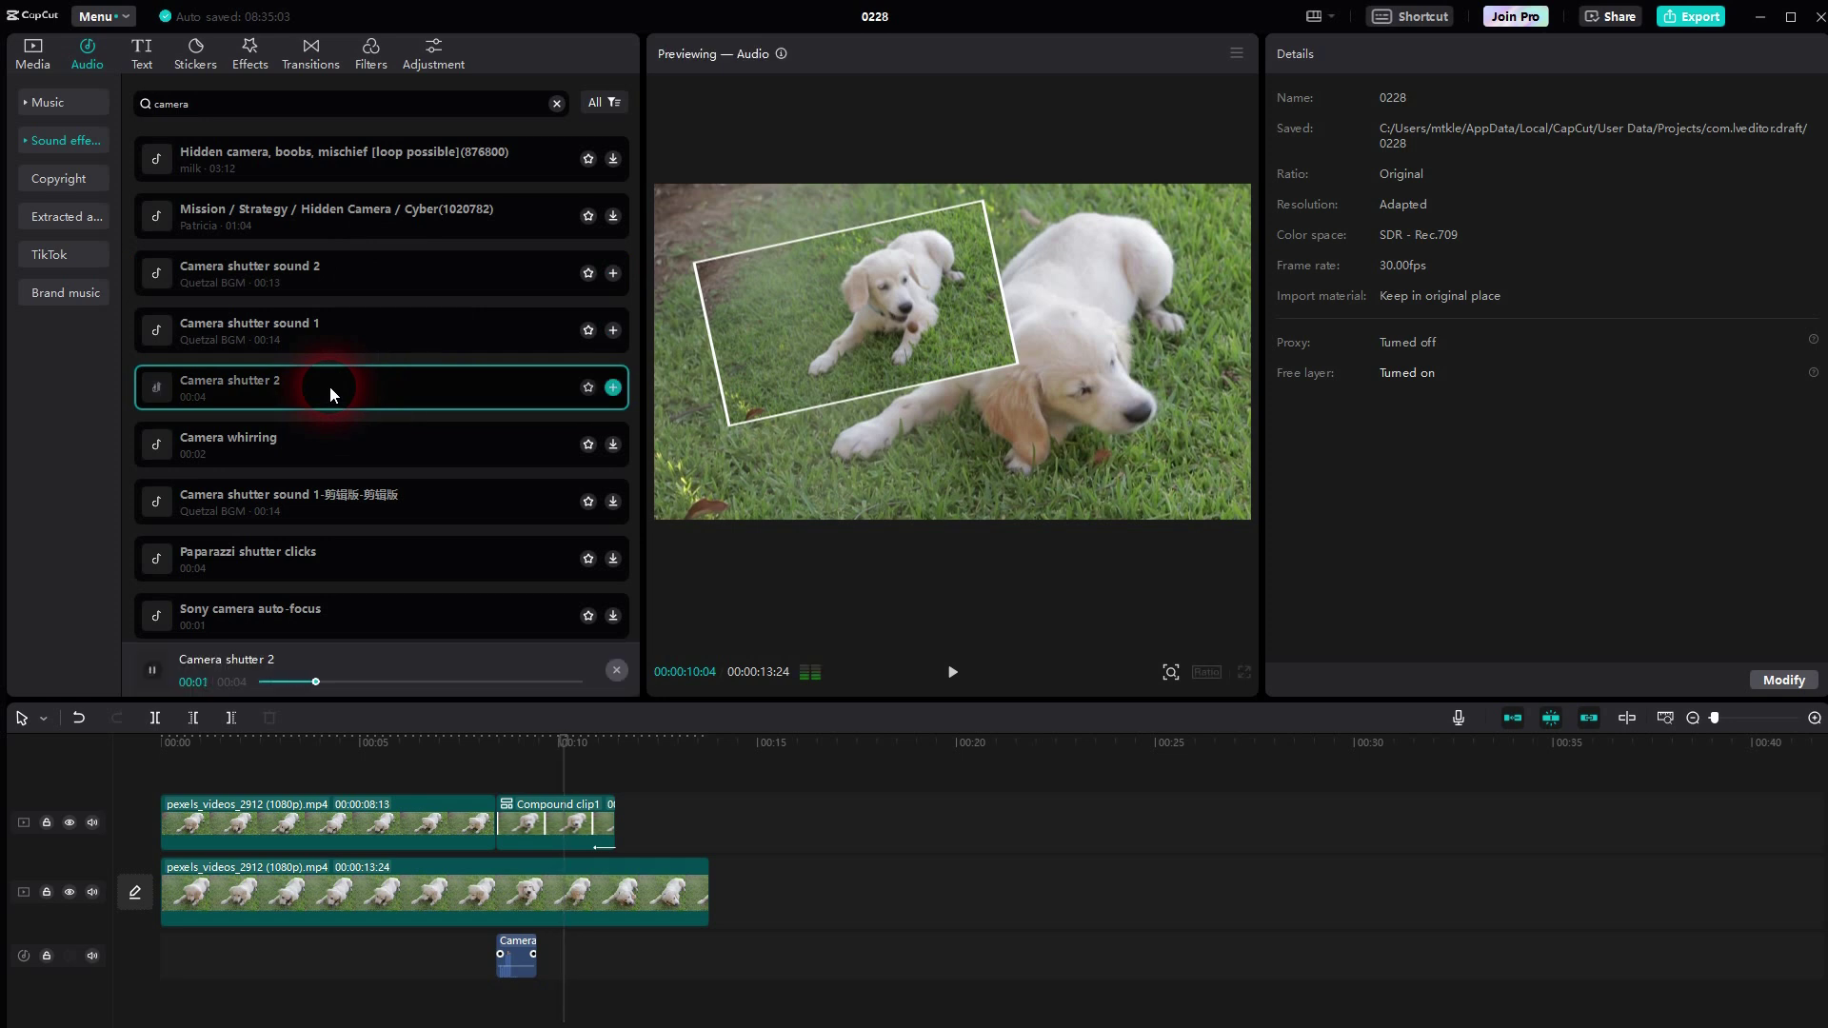
pyautogui.click(380, 564)
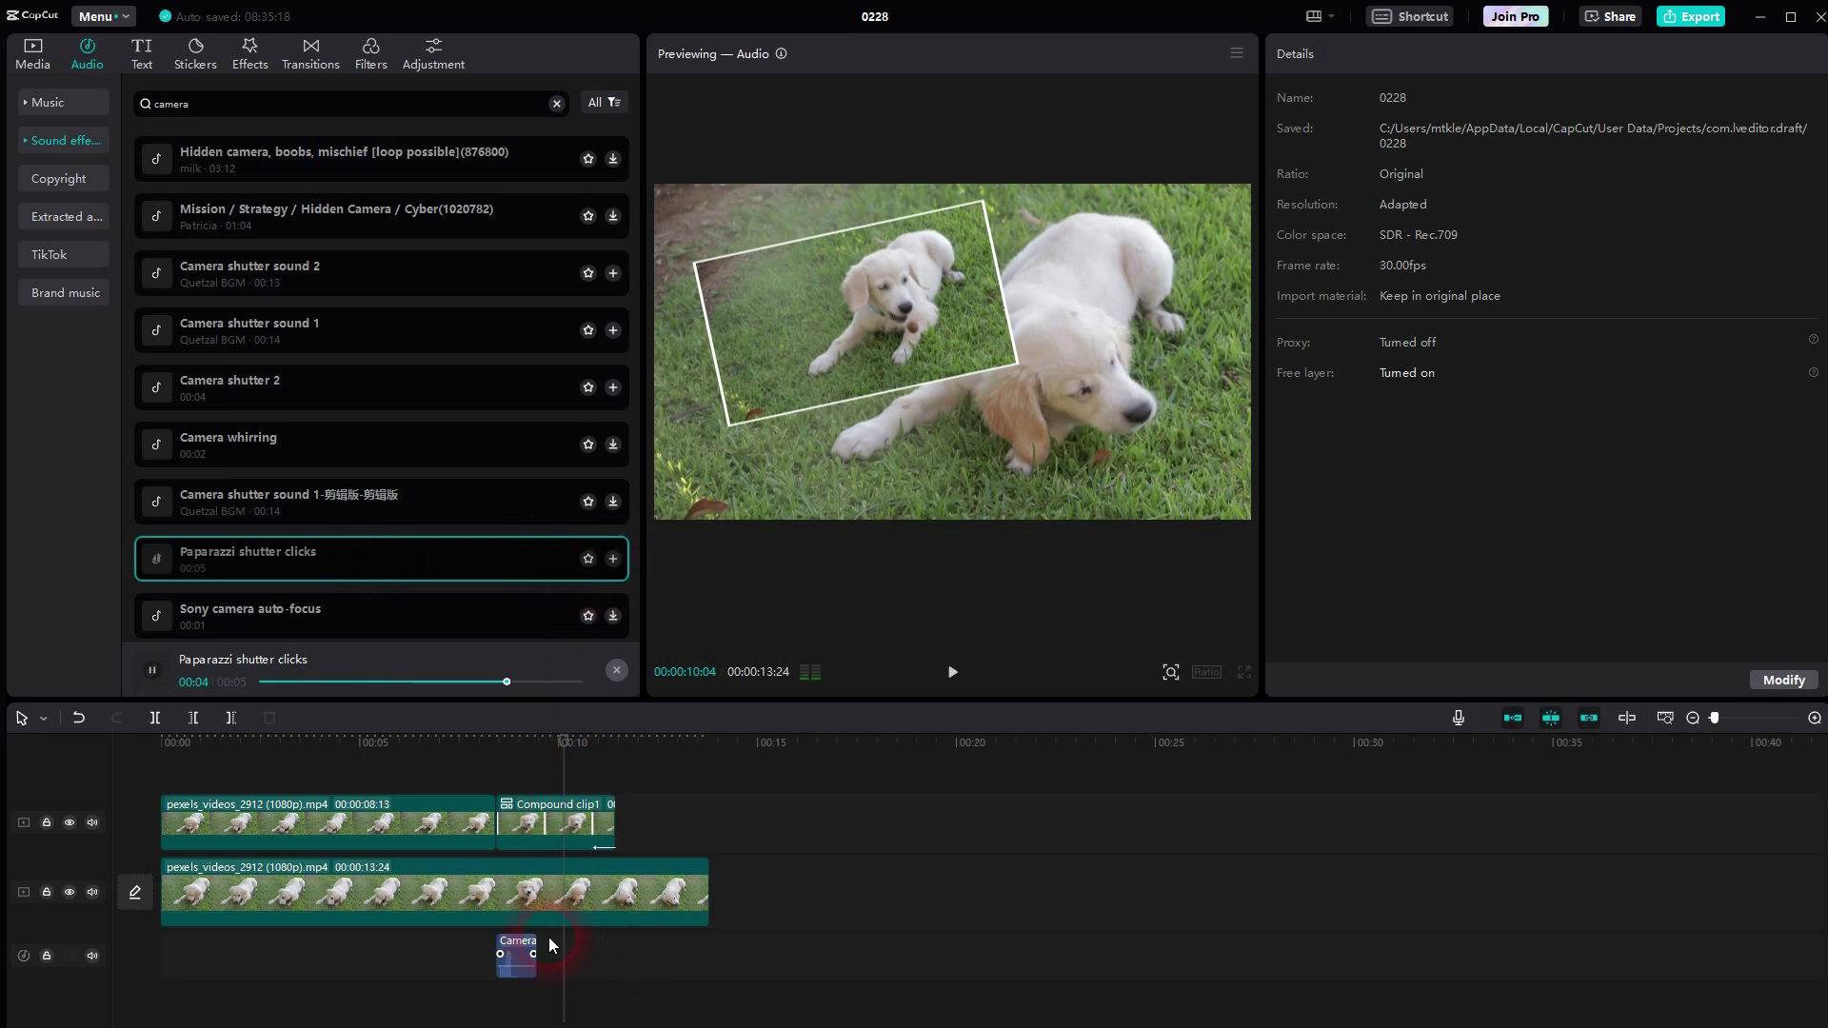
# - Delete the camera shutter clip and add Paparazzi shutter clicks at 08:13
pyautogui.click(517, 964)
pyautogui.press('Delete')
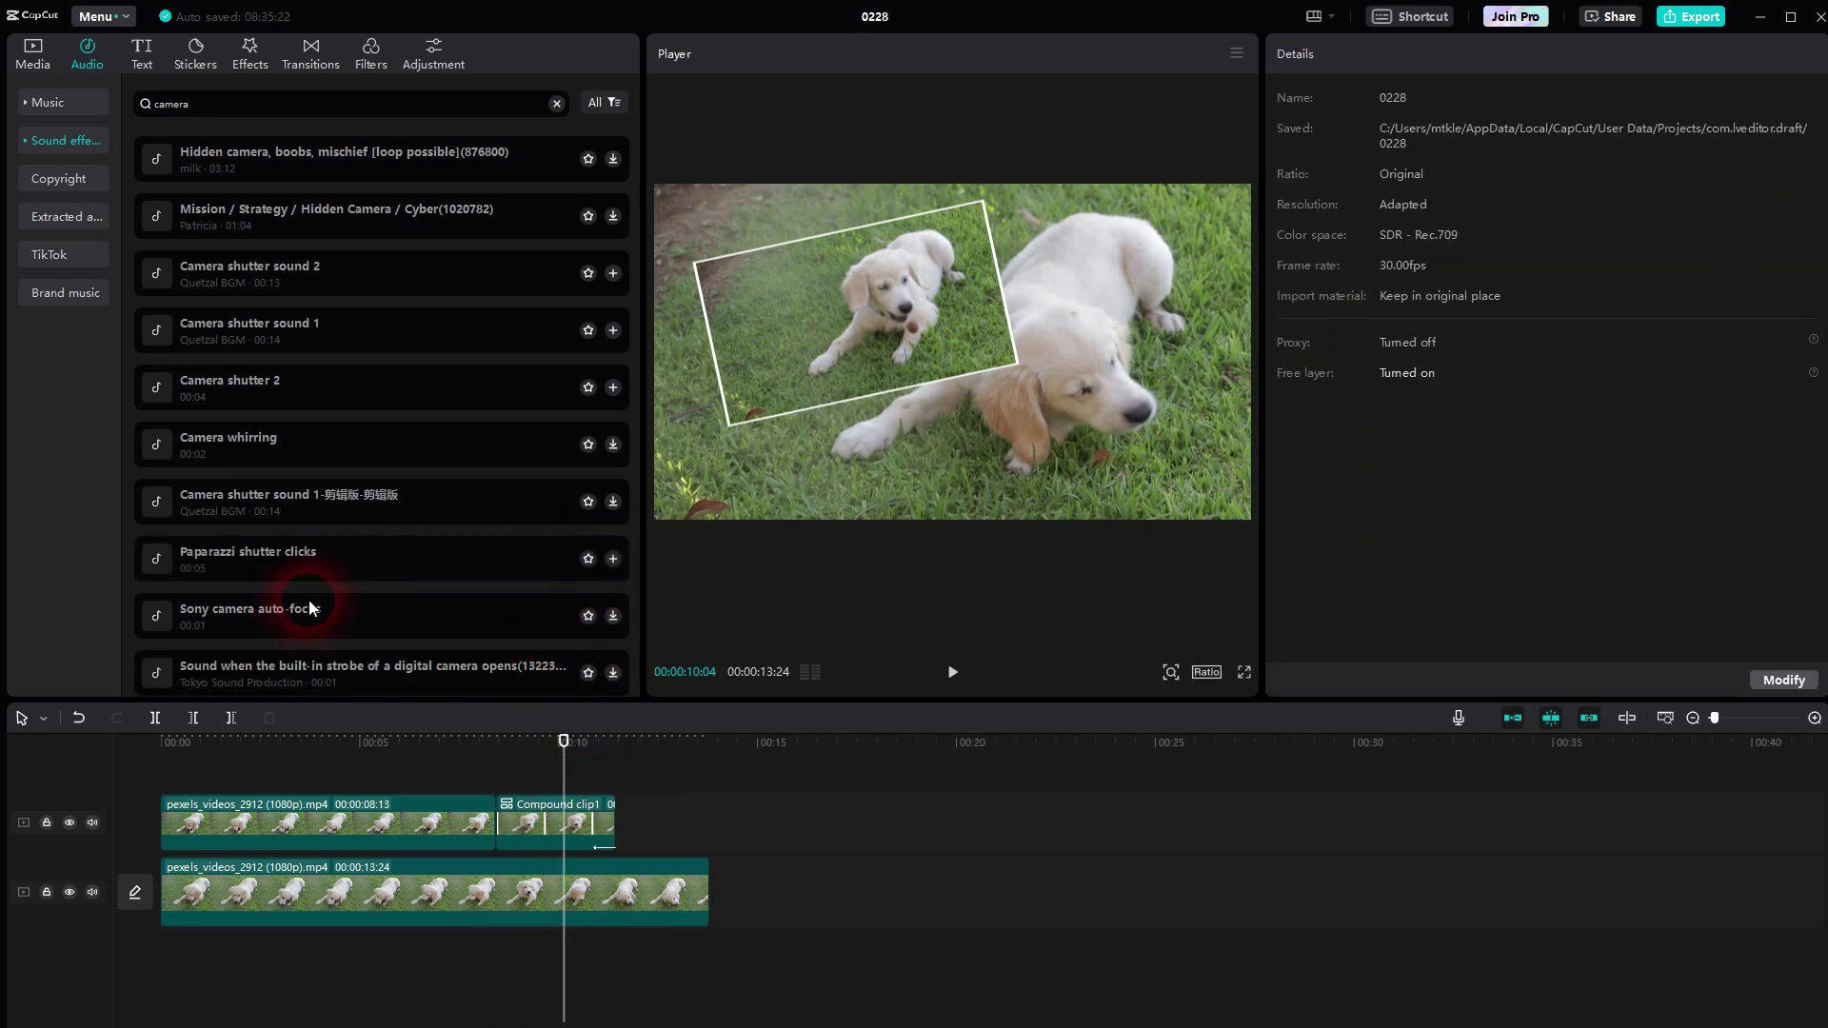
pyautogui.moveTo(568, 760); pyautogui.dragTo(505, 775)
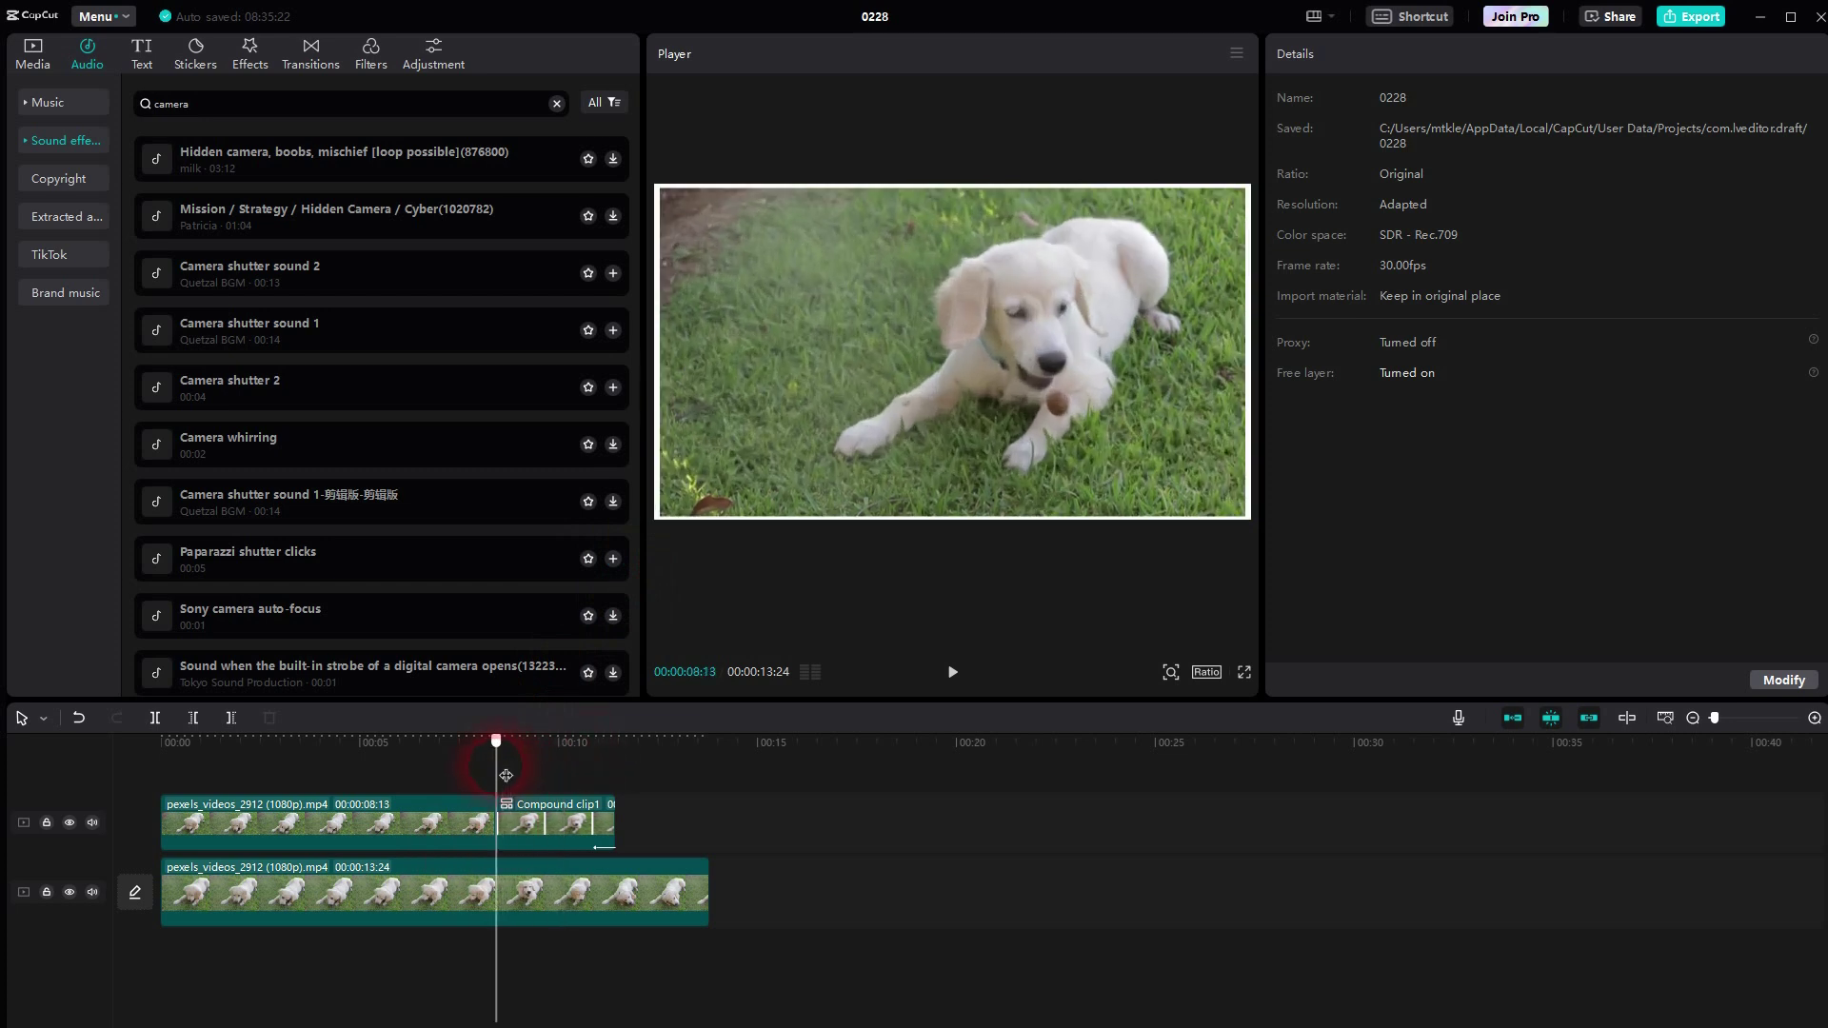
pyautogui.click(612, 558)
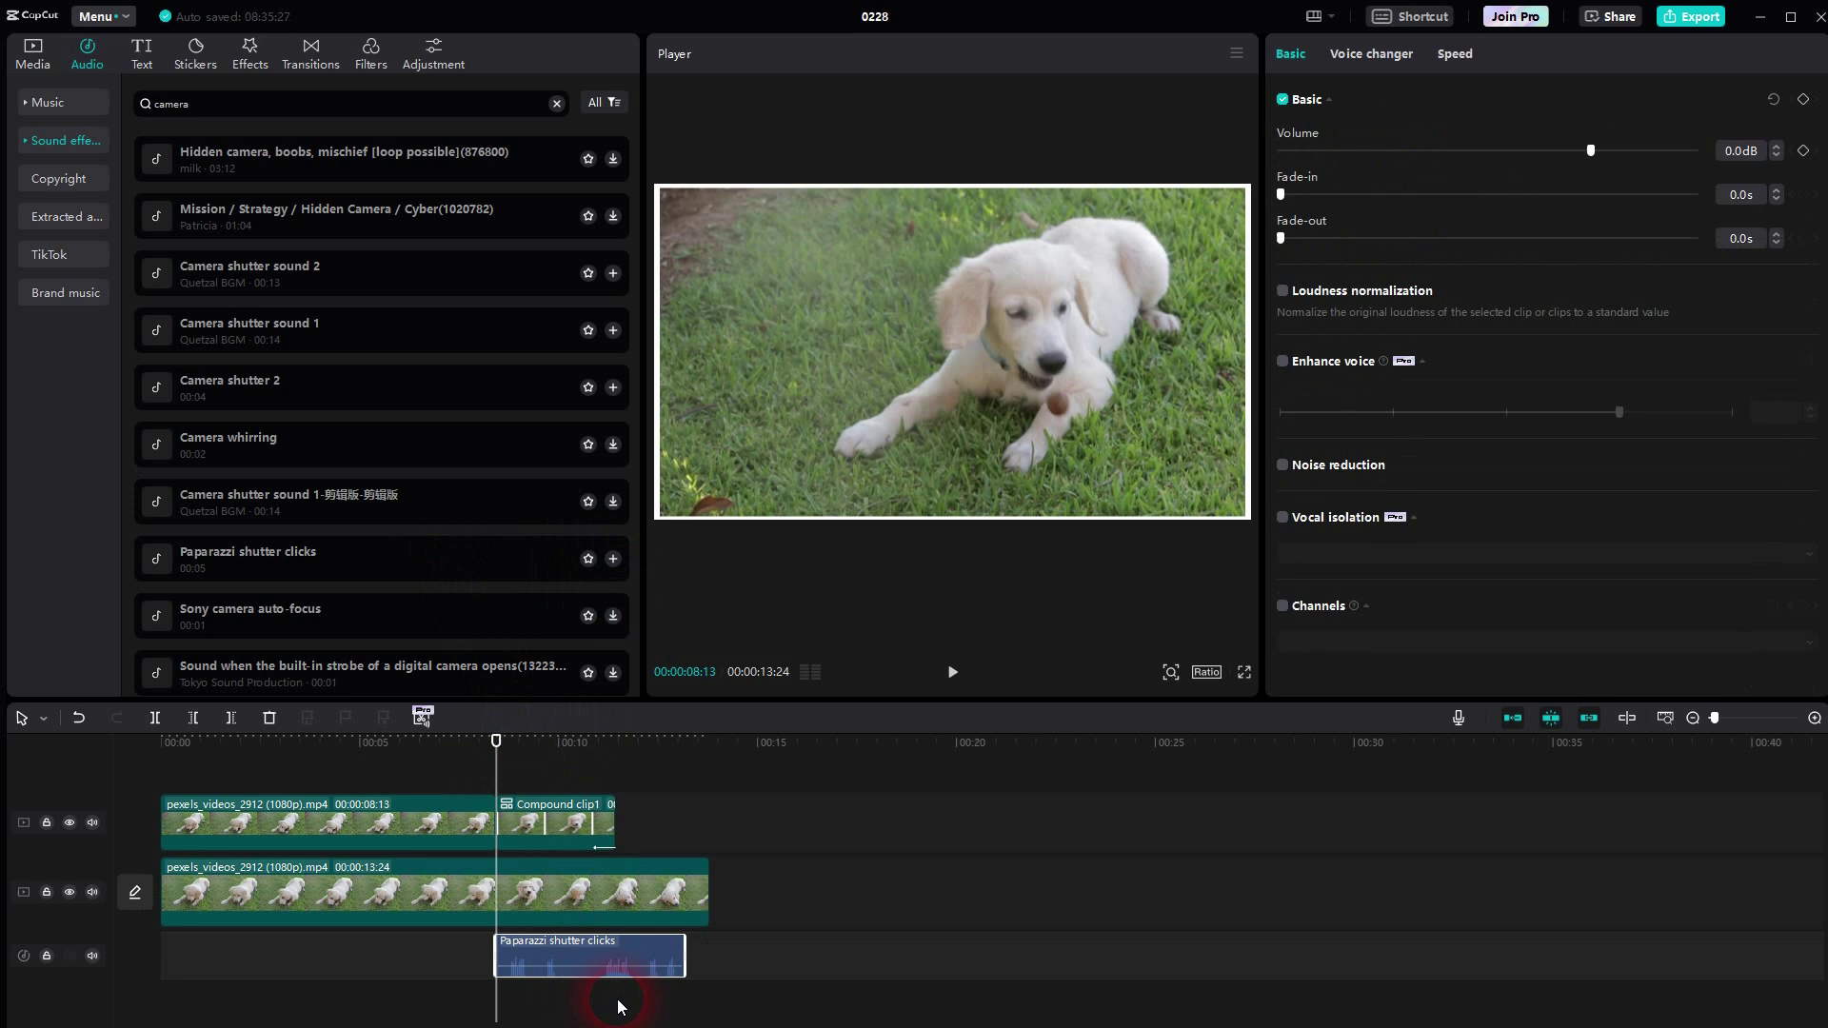
# - Trim the Paparazzi shutter clicks clip to a short burst by deleting its tail
pyautogui.moveTo(581, 971)
pyautogui.press('b')
pyautogui.click(580, 967)
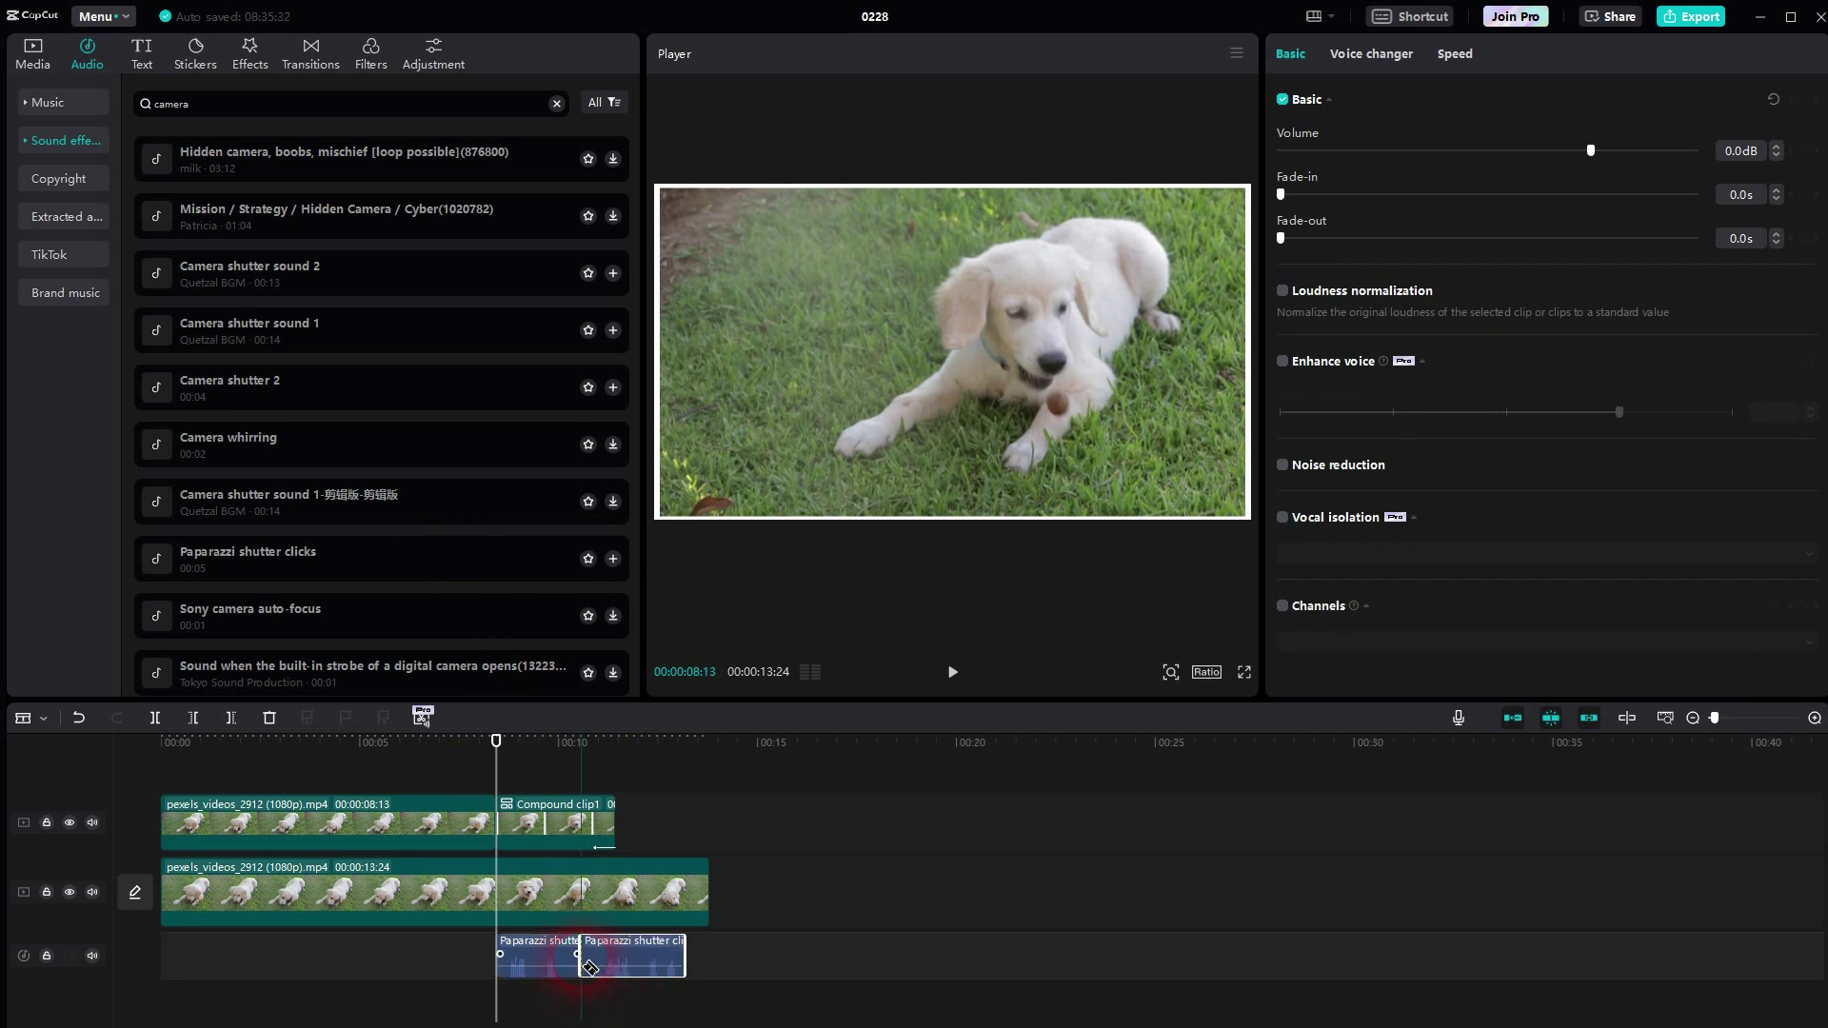
pyautogui.press('a')
pyautogui.press('Delete')
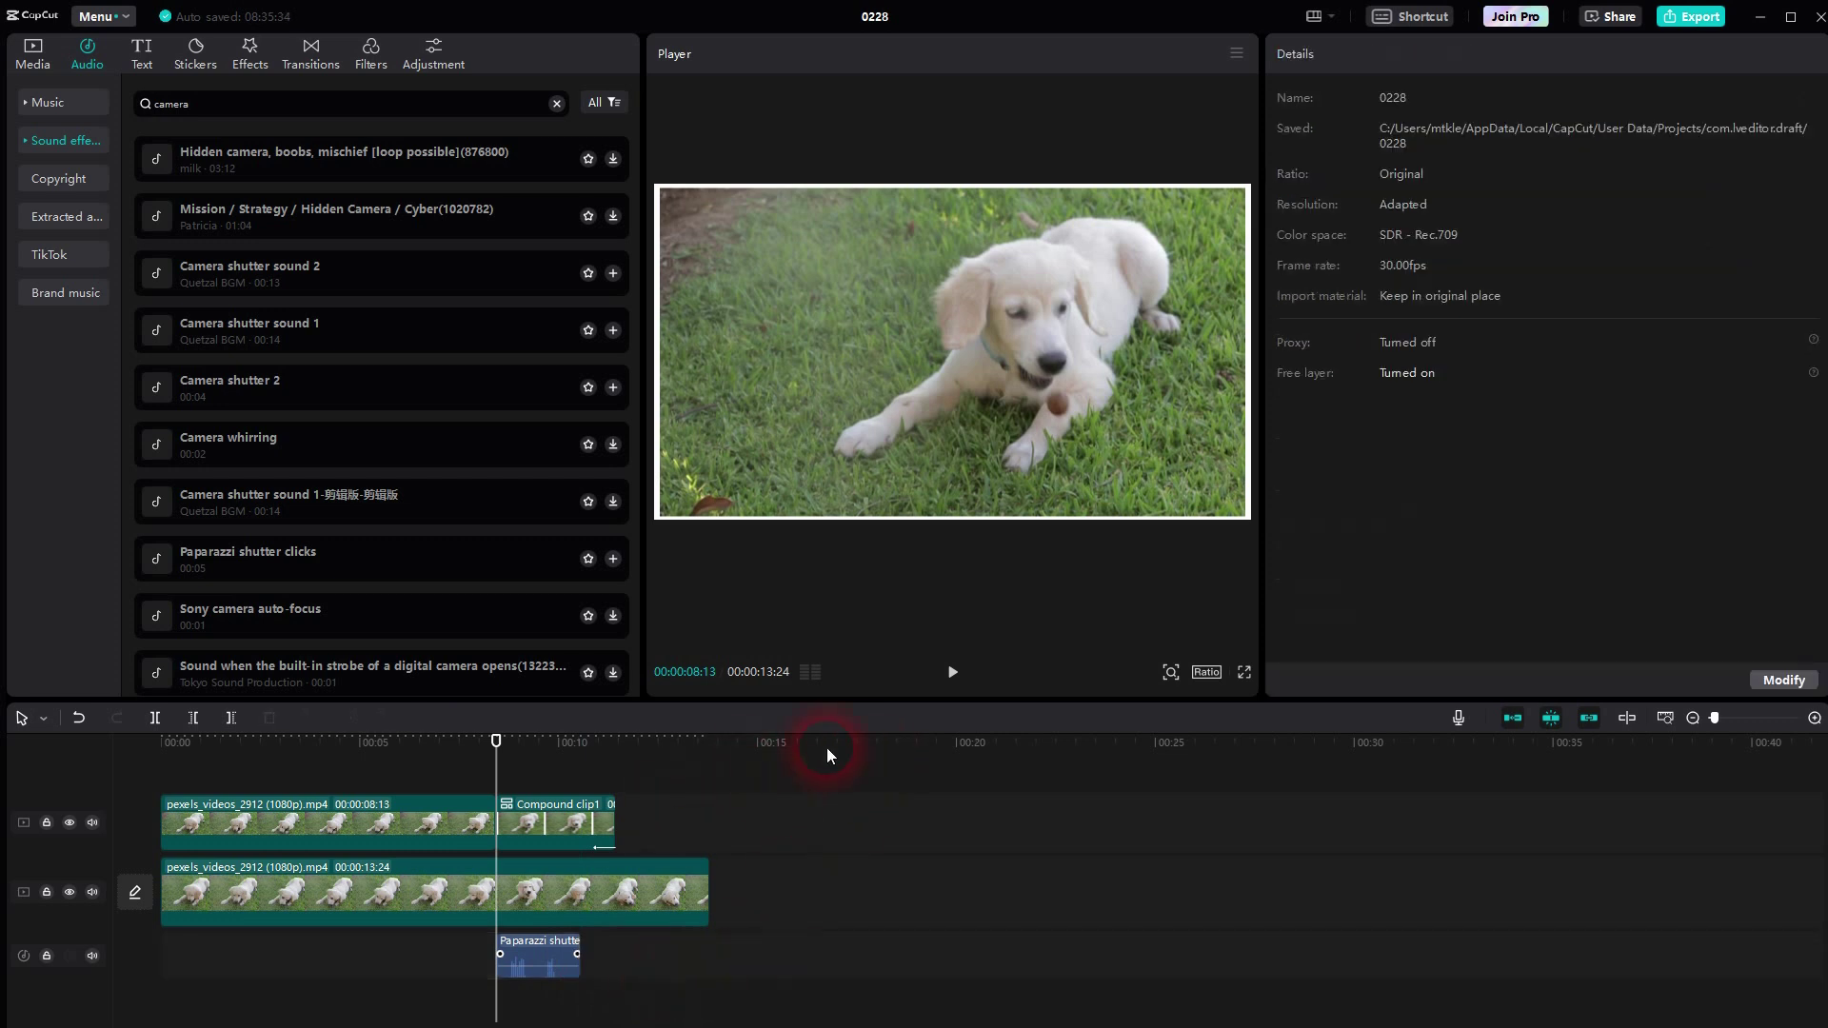
# - Shift the Paparazzi clip slightly earlier so it starts just before the freeze frame
pyautogui.click(535, 950)
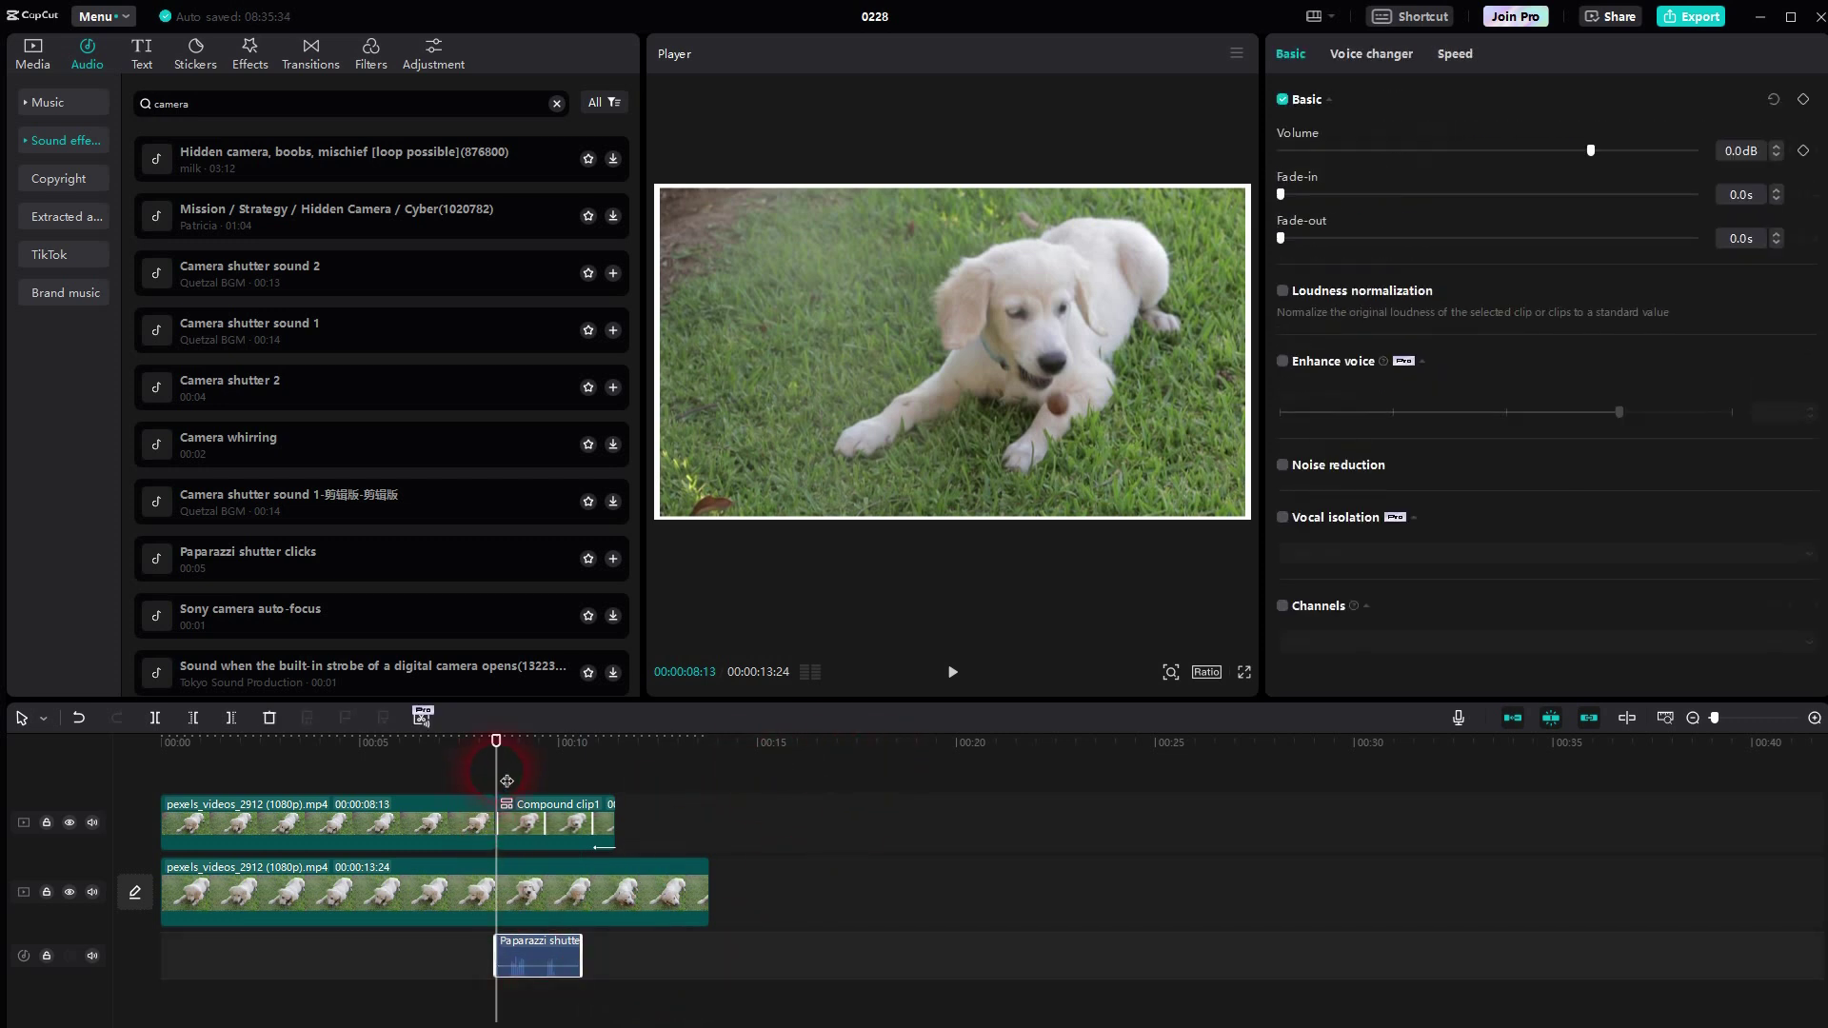
pyautogui.moveTo(506, 780); pyautogui.dragTo(495, 780)
pyautogui.moveTo(539, 959); pyautogui.dragTo(528, 959)
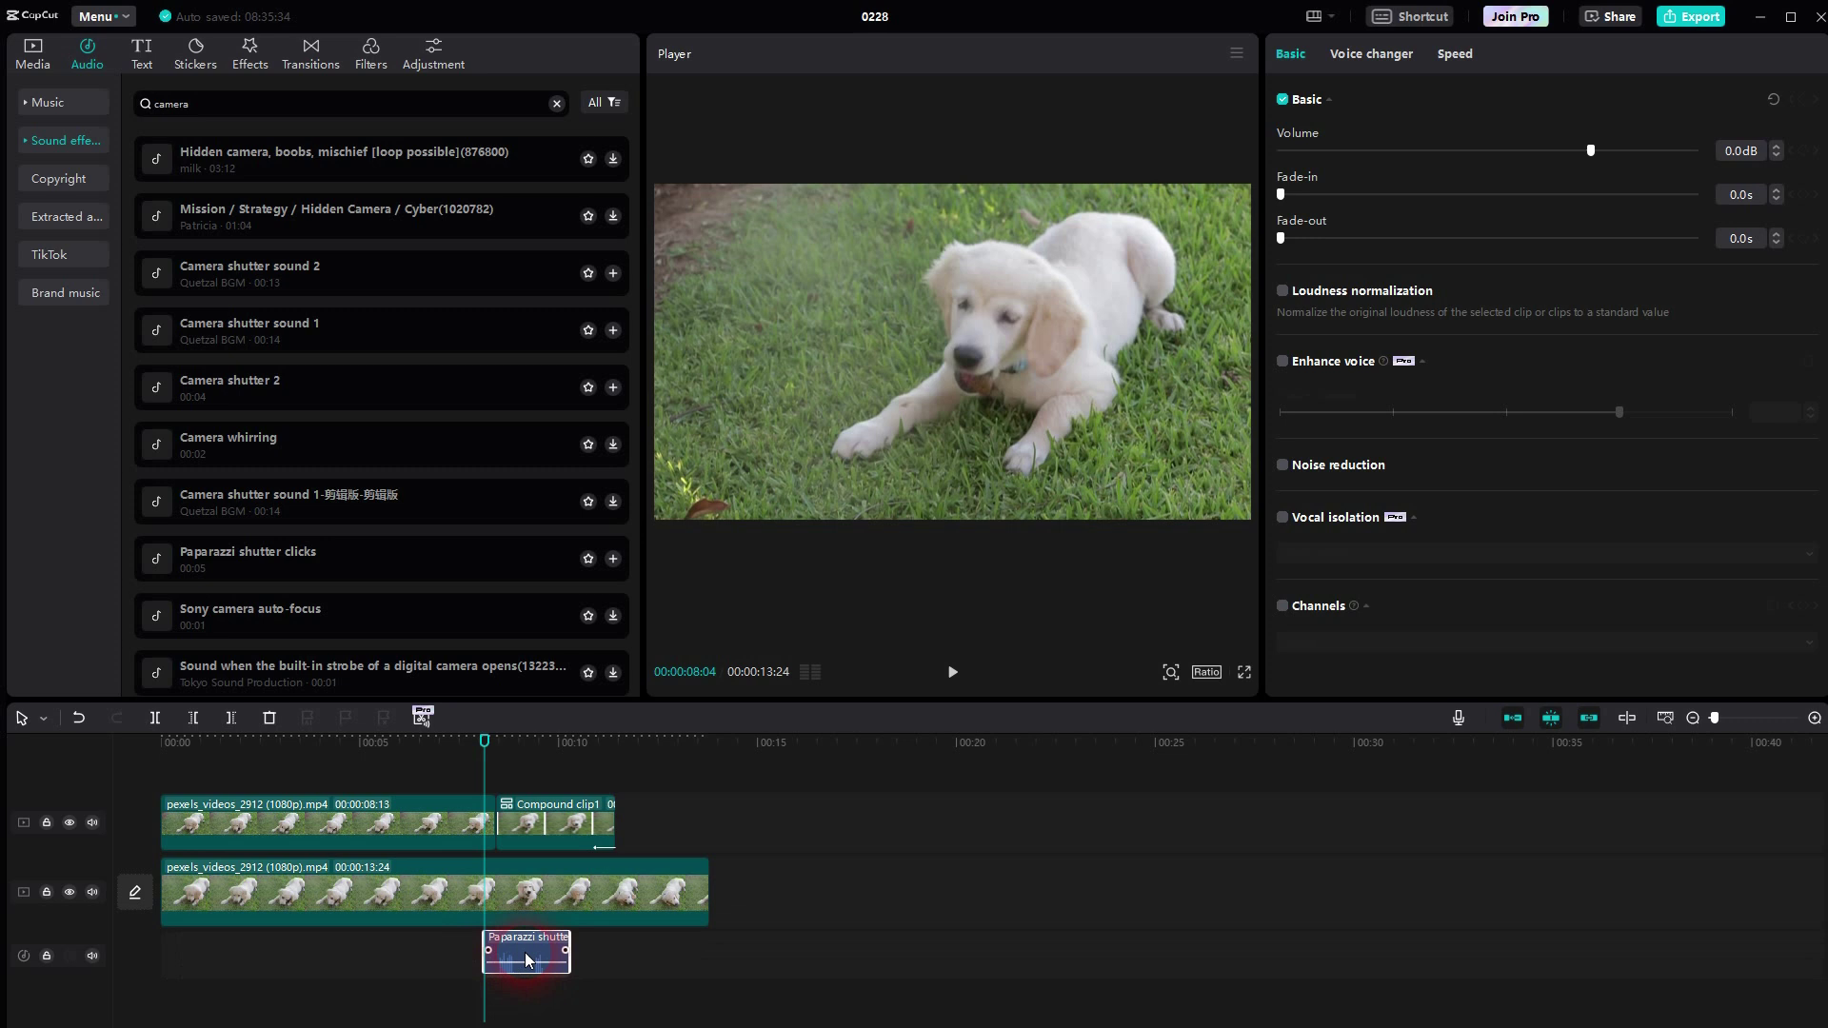
pyautogui.click(963, 679)
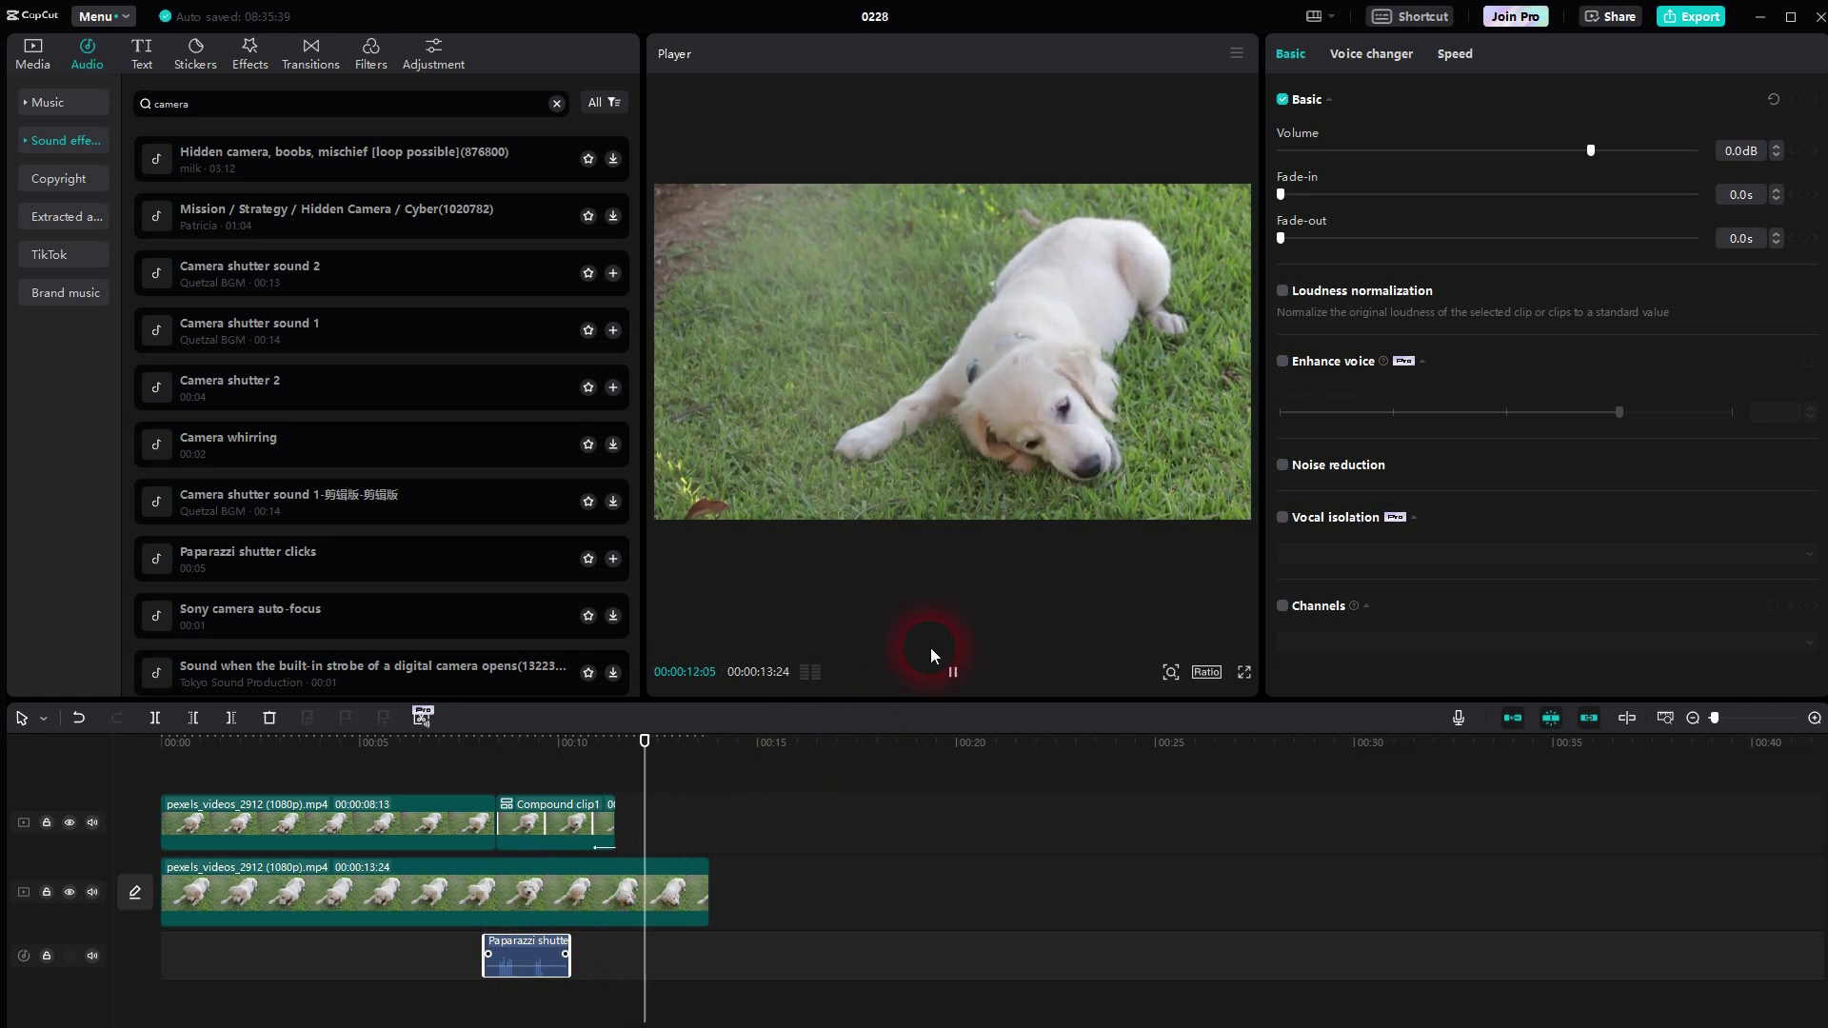
pyautogui.click(954, 674)
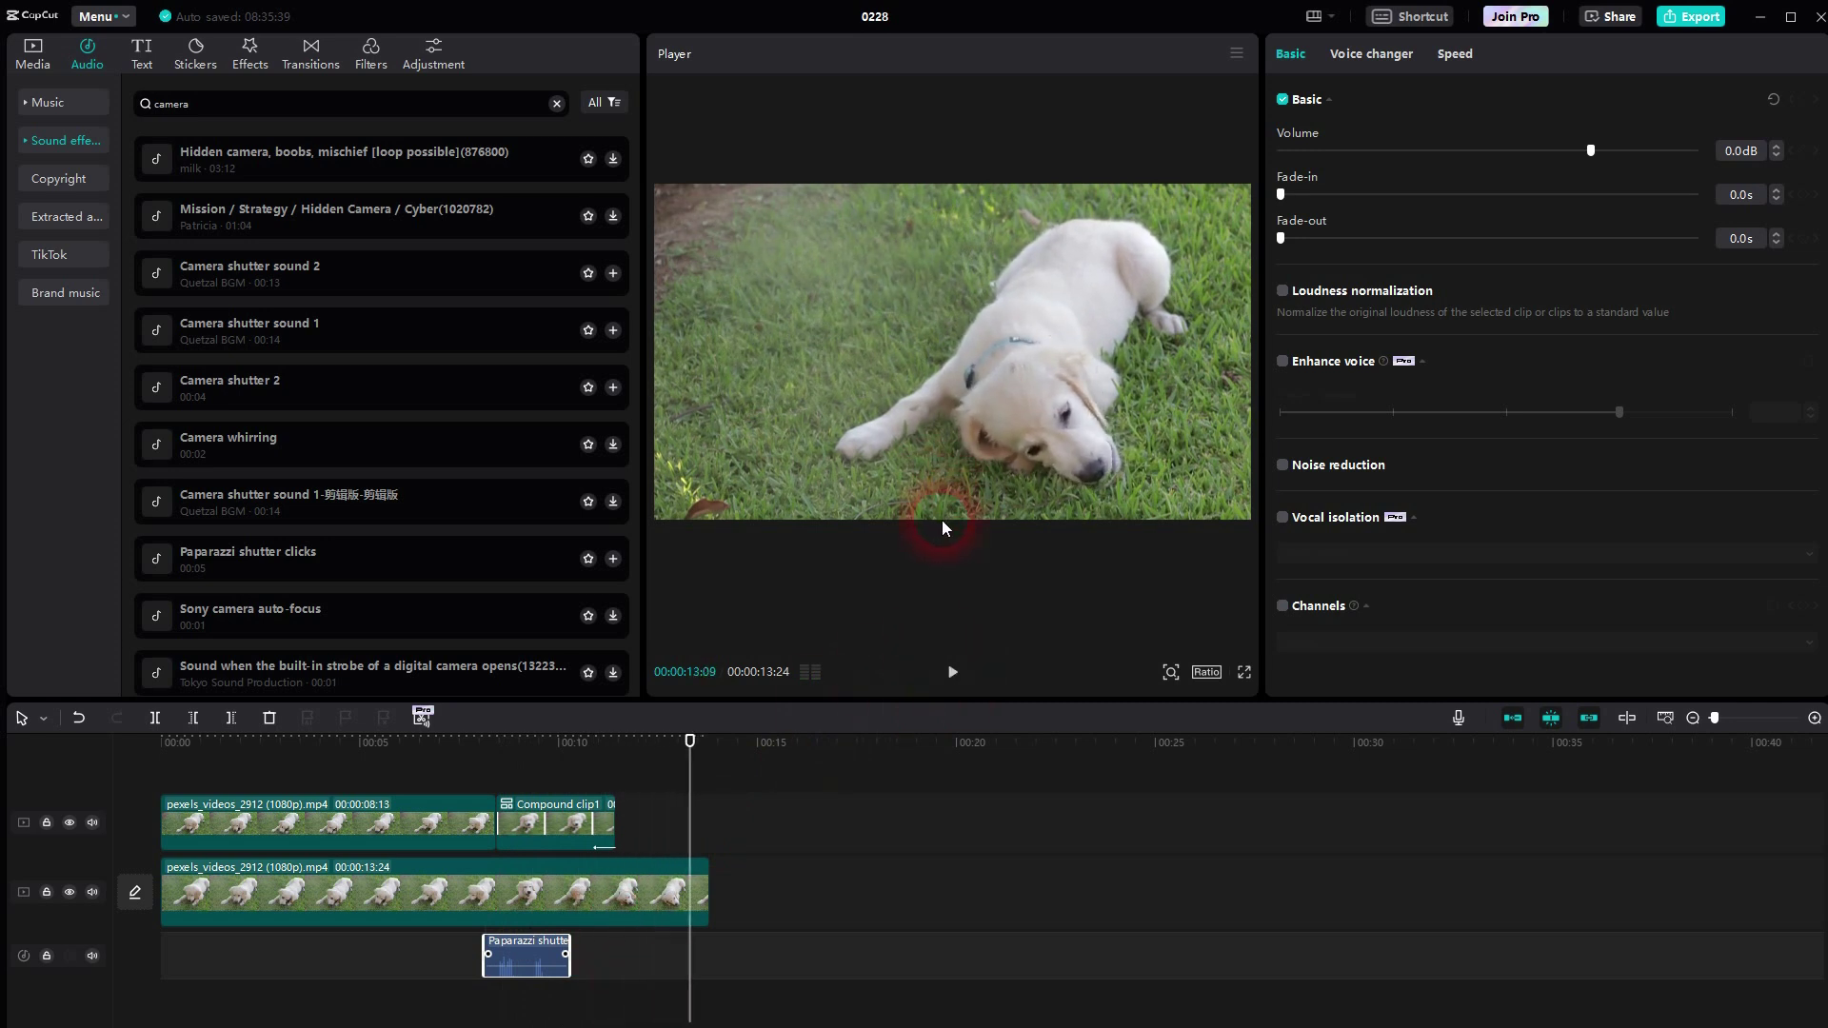